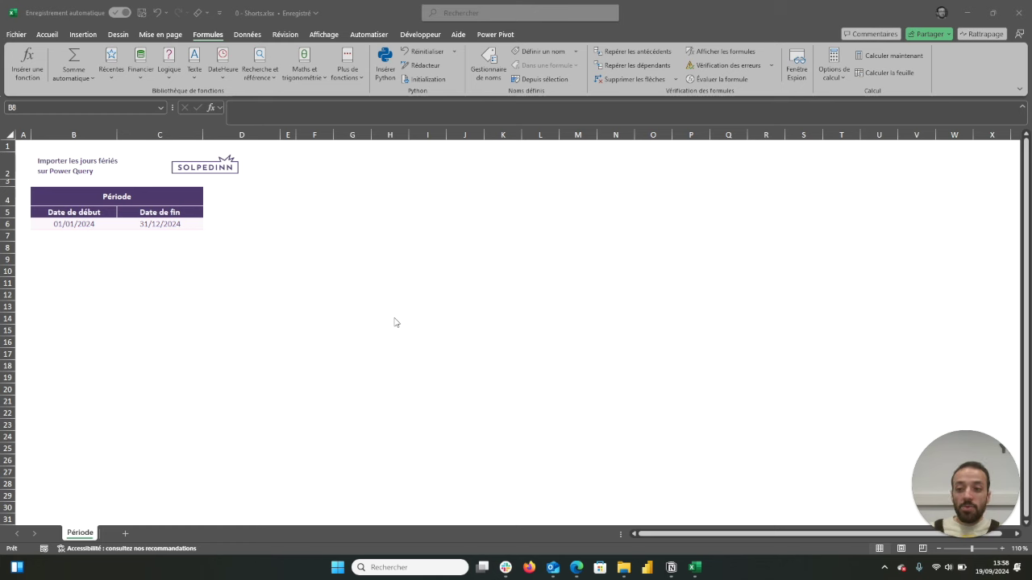
Name the start date cell B6 Date_Debut using the Name Box
{"action": "left_click", "coordinate": [74, 225]}
{"action": "left_click", "coordinate": [74, 225]}
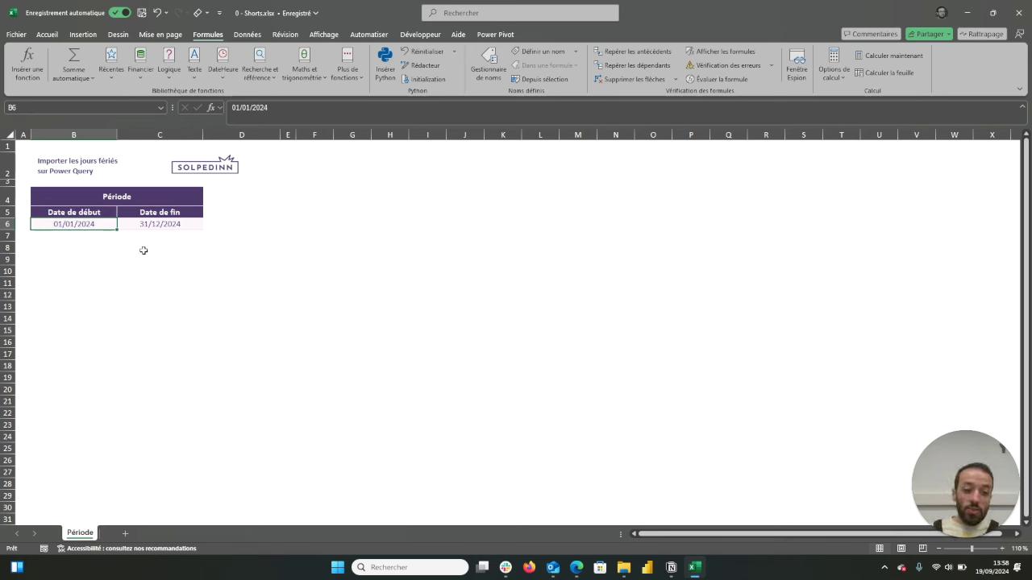
{"action": "left_click", "coordinate": [153, 223]}
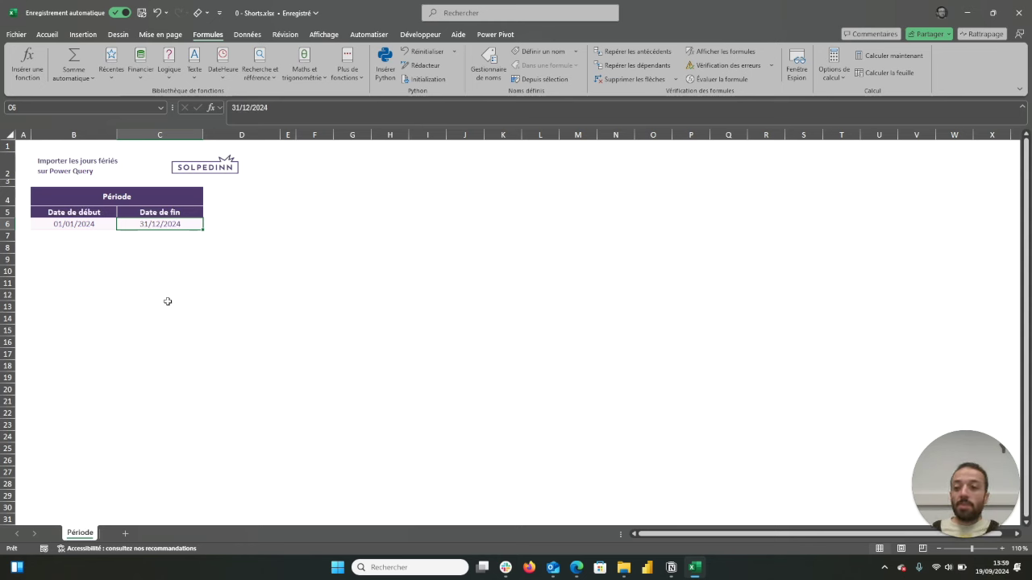
{"action": "left_click", "coordinate": [85, 223]}
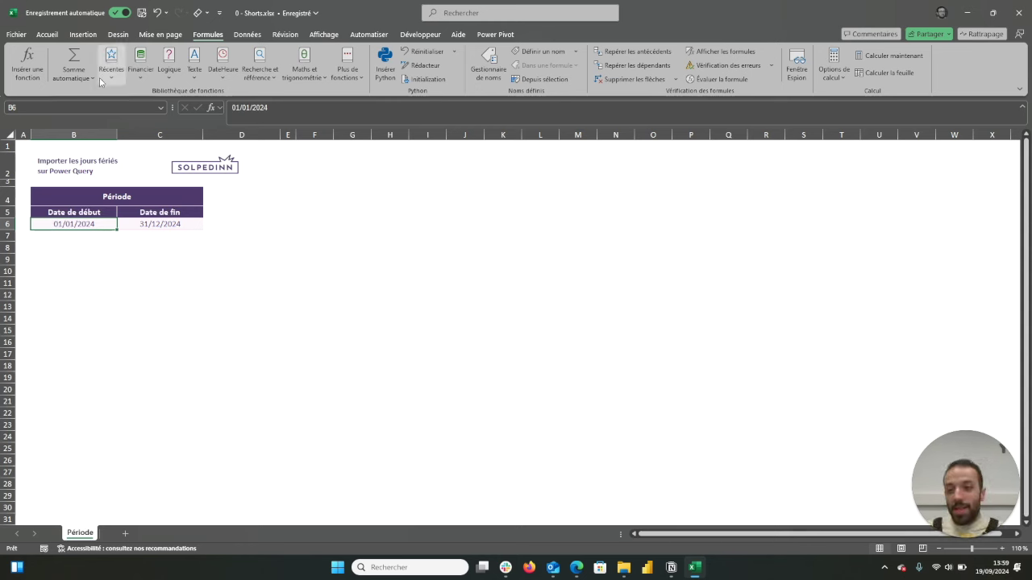
{"action": "left_click", "coordinate": [72, 104]}
{"action": "type", "text": "Date"}
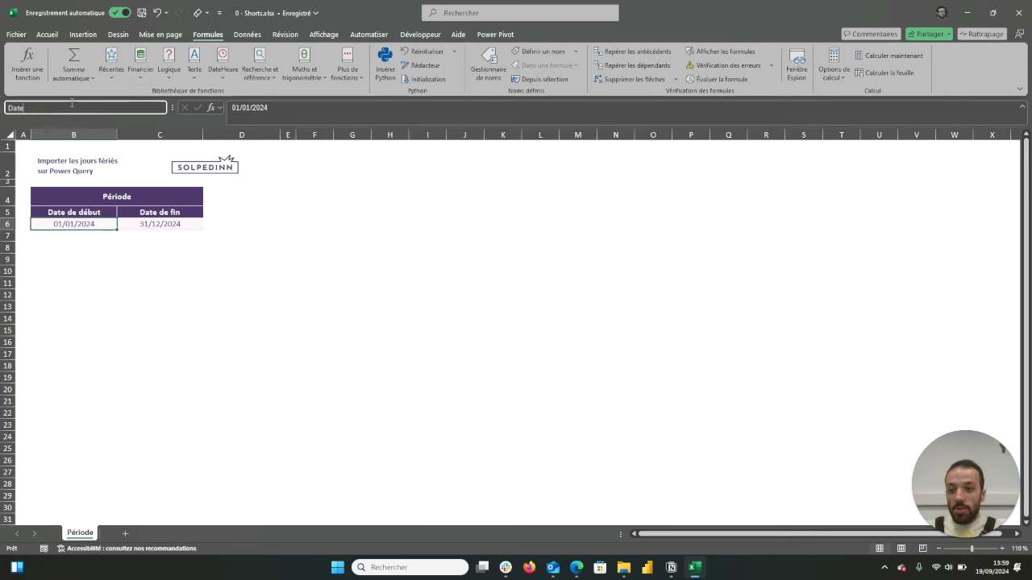
{"action": "type", "text": "_Debut"}
{"action": "key", "text": "Return"}
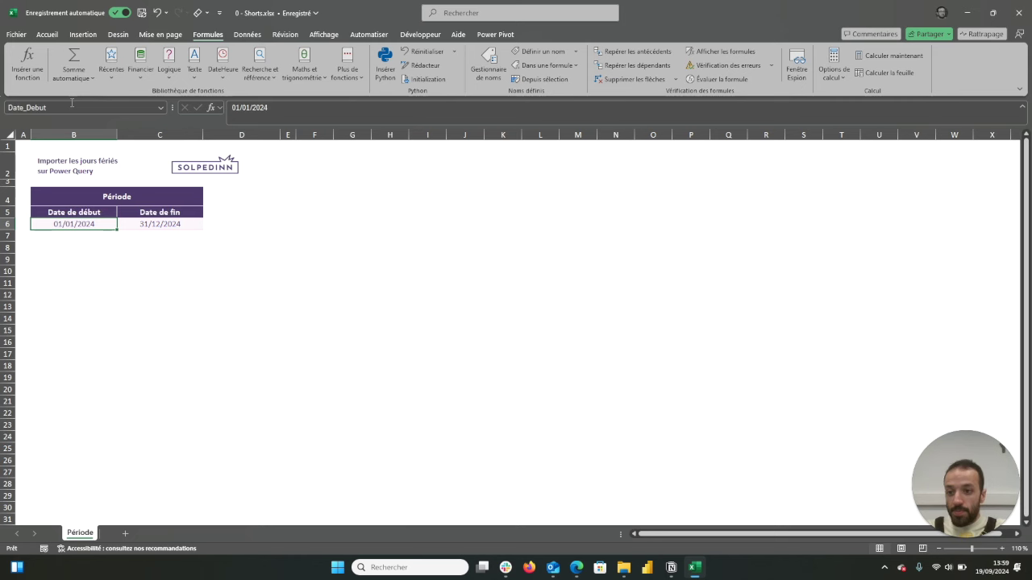
Name the end date cell C6 Date_Fin
{"action": "left_click", "coordinate": [142, 227]}
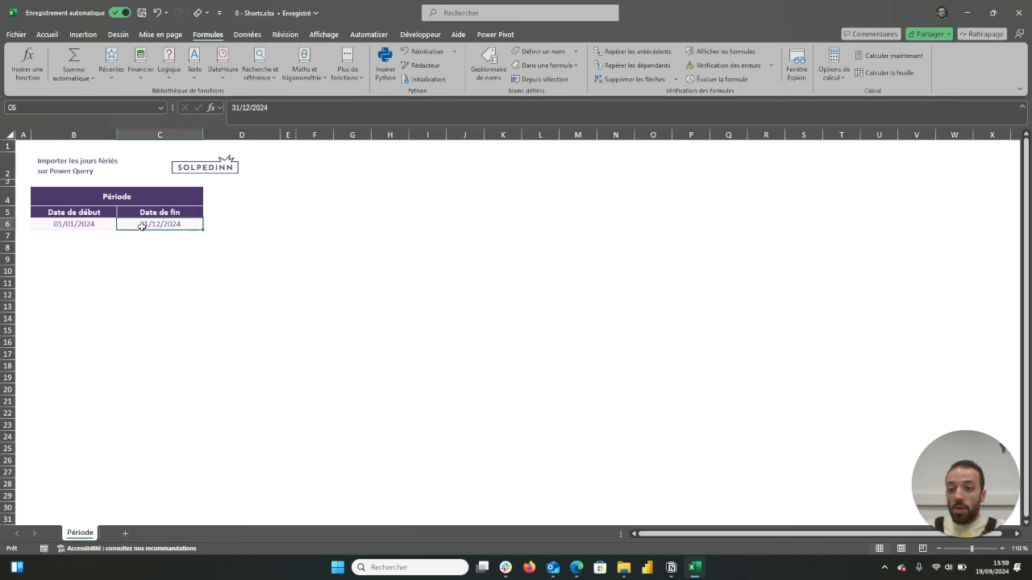
{"action": "left_click", "coordinate": [116, 108]}
{"action": "type", "text": "Dat"}
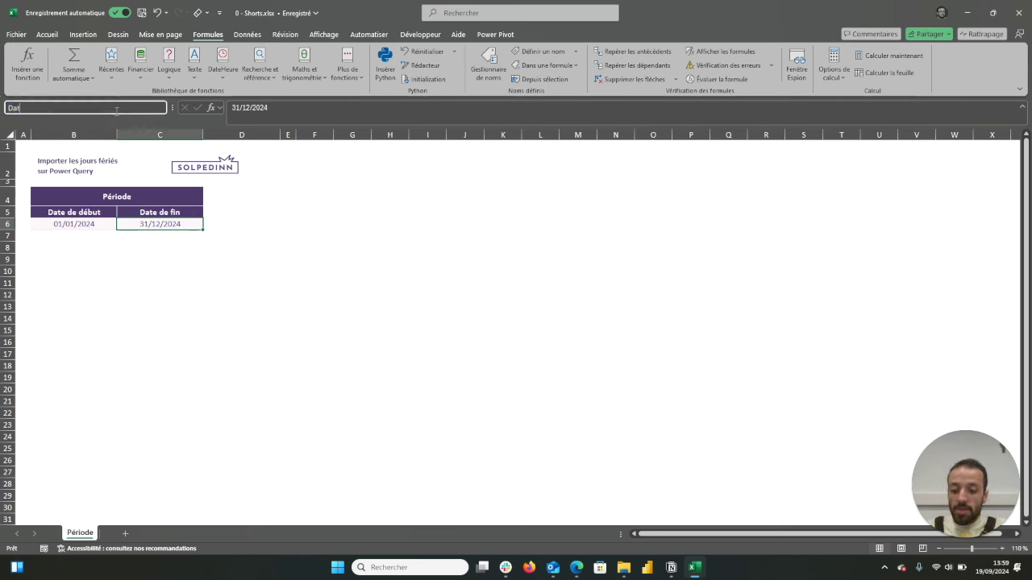
{"action": "type", "text": "e_Fin"}
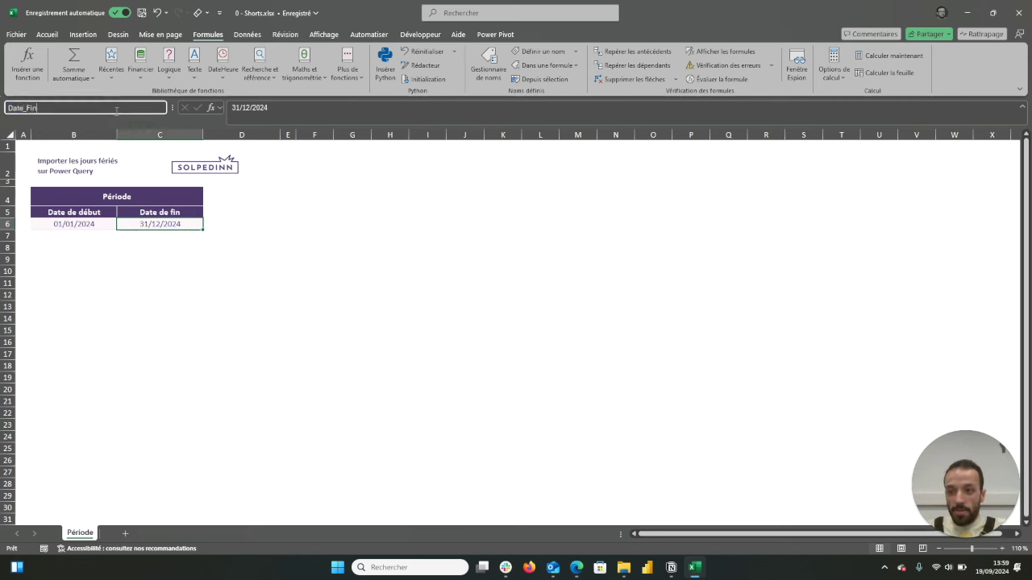
{"action": "key", "text": "Return"}
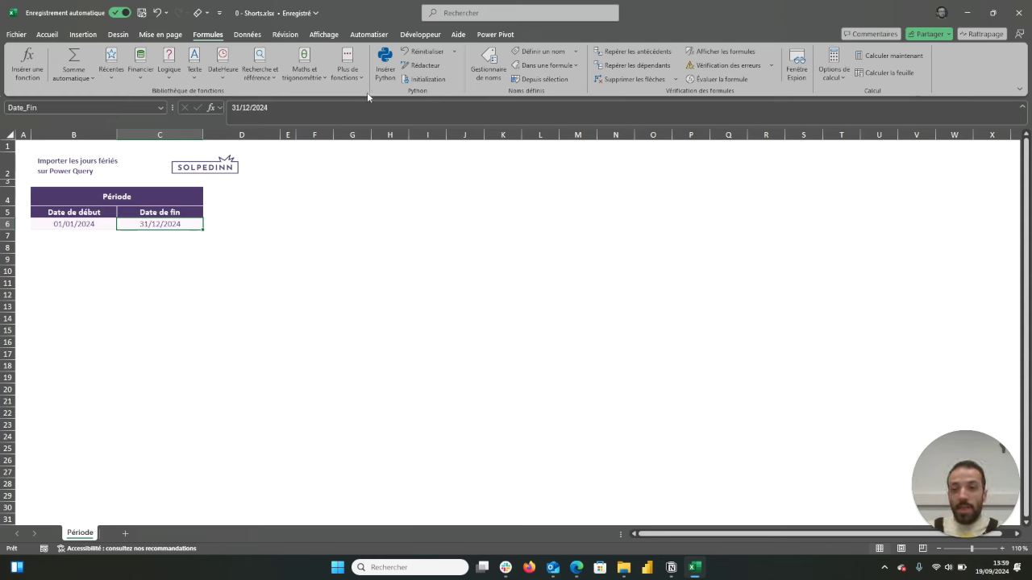
Create a blank query (Requête vide) from other sources and show its M code in the Advanced Editor
{"action": "left_click", "coordinate": [243, 34]}
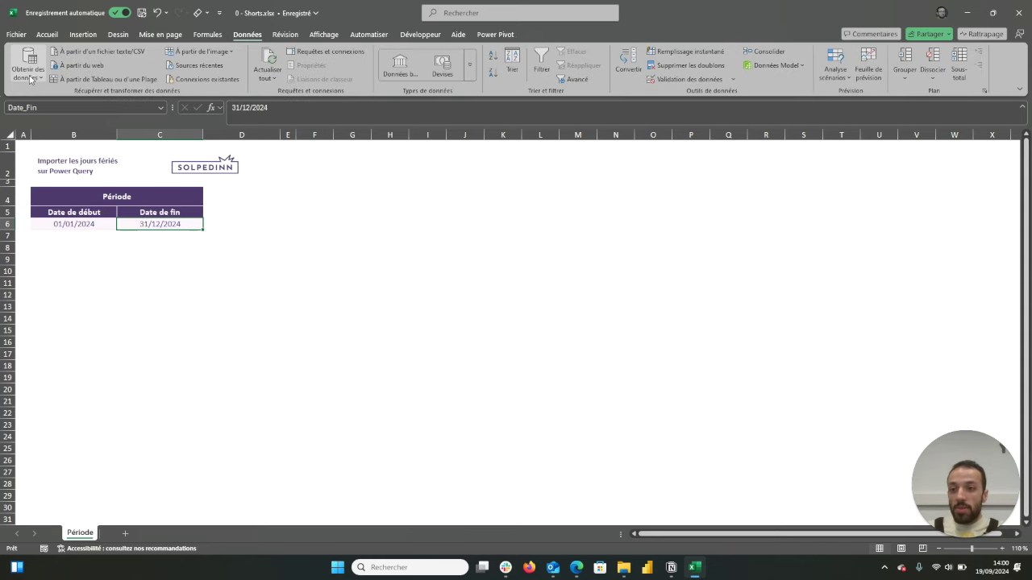
{"action": "left_click", "coordinate": [29, 68]}
{"action": "mouse_move", "coordinate": [53, 186]}
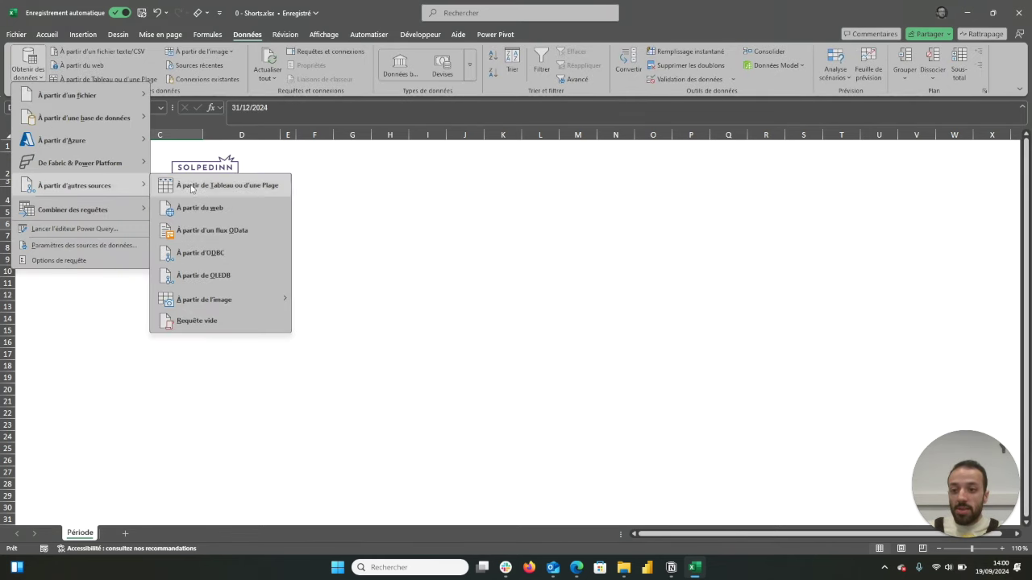
{"action": "left_click", "coordinate": [204, 320]}
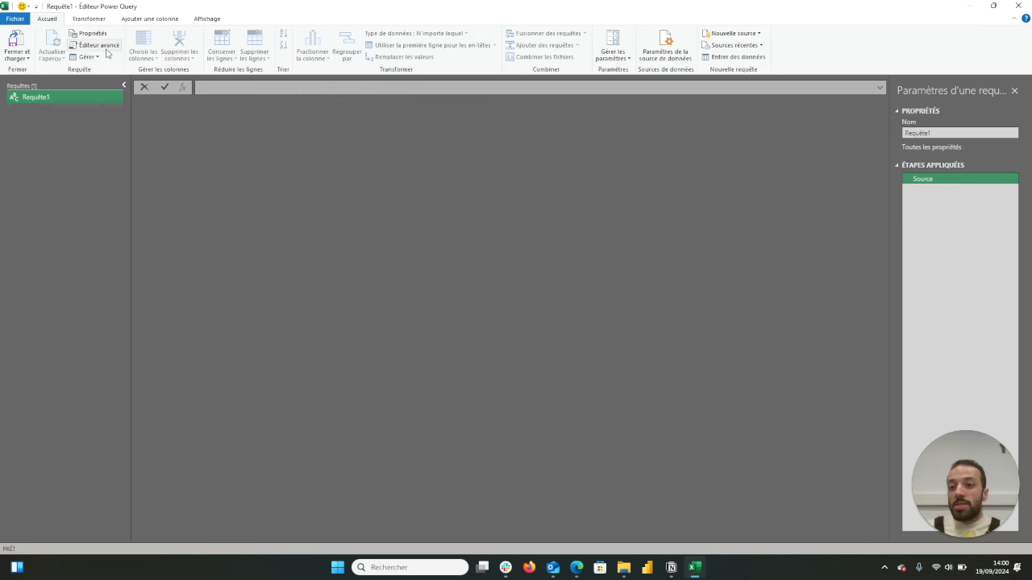
{"action": "left_click", "coordinate": [97, 45]}
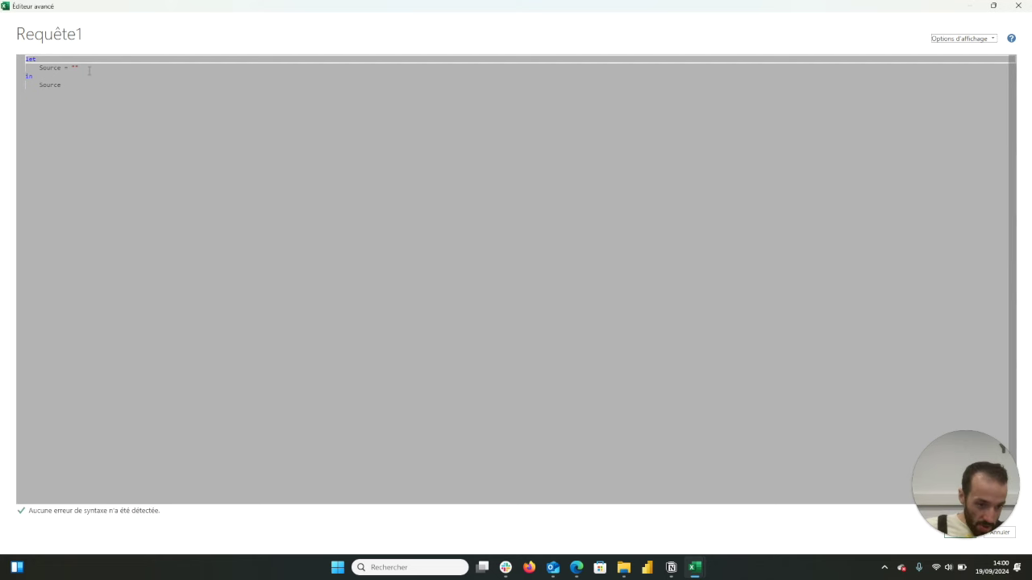
{"action": "left_click", "coordinate": [73, 69]}
Replace the Source line with datedebut = Excel.CurrentWorkbook(){[Name="Date_Debut"]}
{"action": "left_click_drag", "start_coordinate": [74, 70], "coordinate": [39, 68]}
{"action": "type", "text": "Datedeb"}
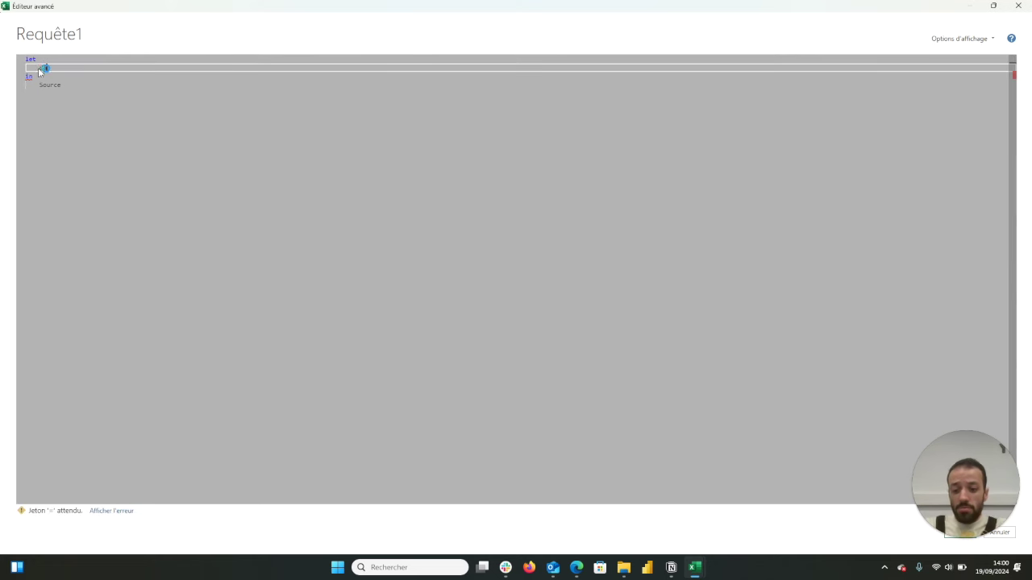
{"action": "type", "text": "ut "}
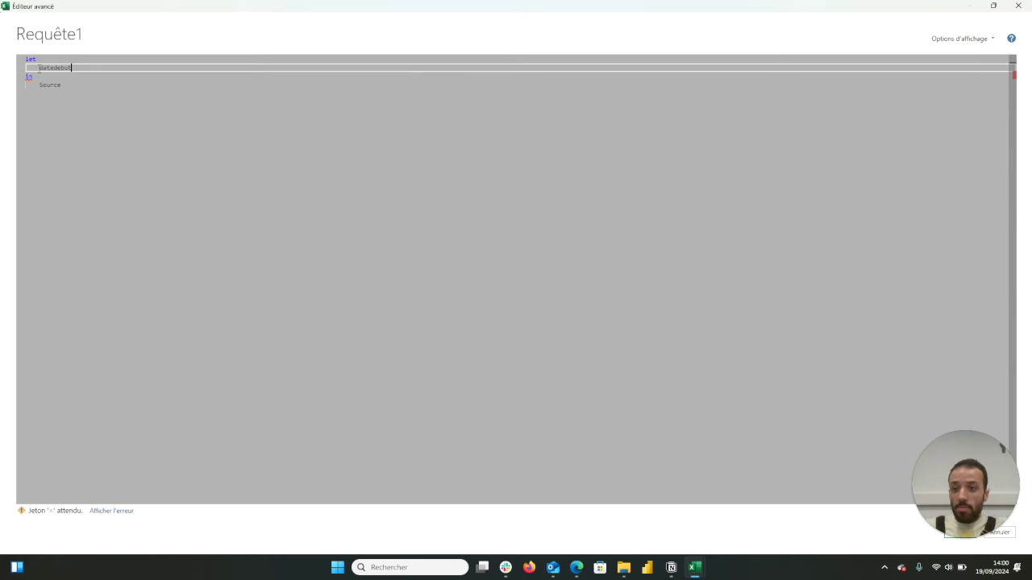
{"action": "type", "text": "= "}
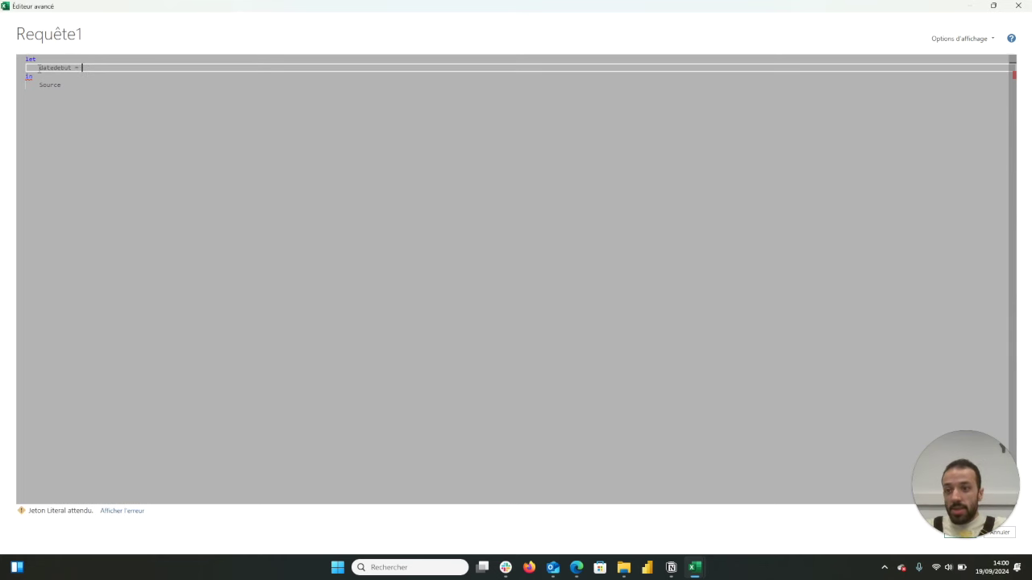
{"action": "type", "text": "E"}
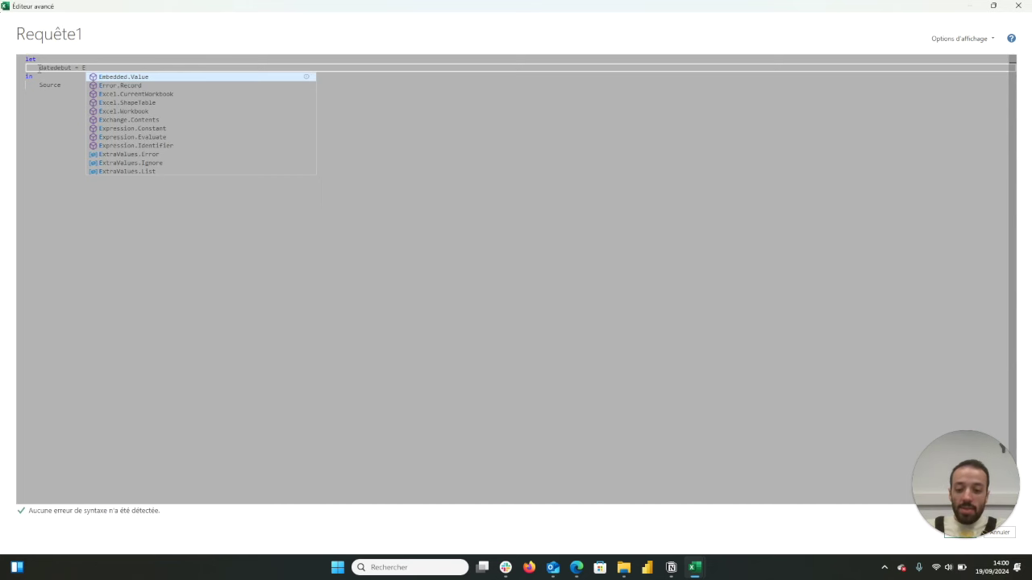
{"action": "type", "text": "x"}
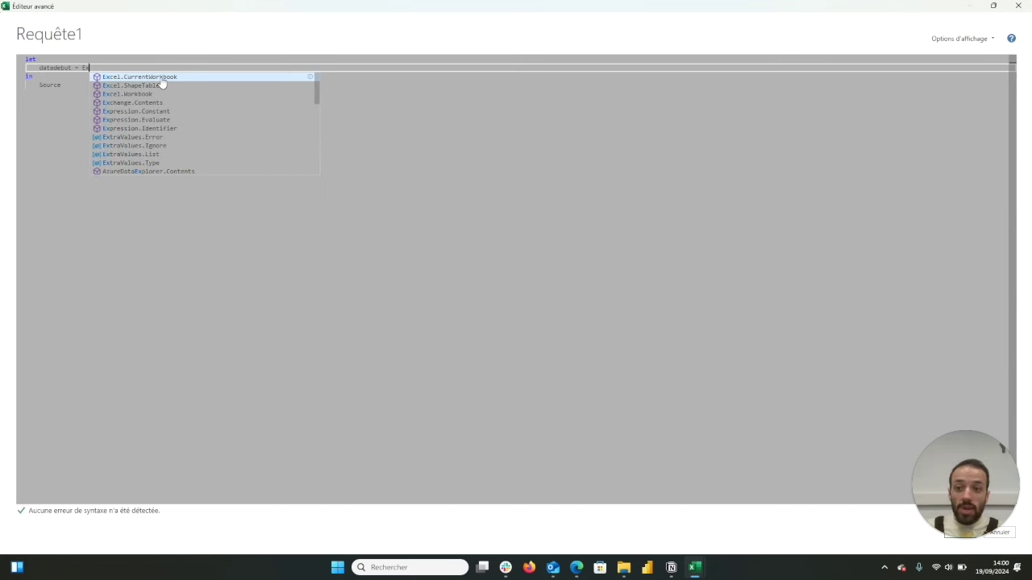
{"action": "key", "text": "Tab"}
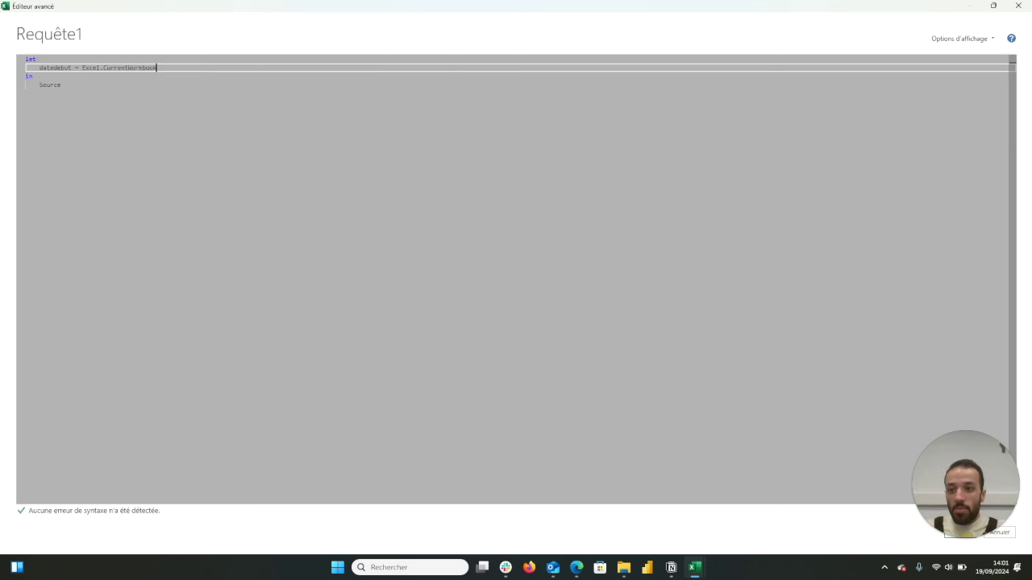
{"action": "type", "text": "("}
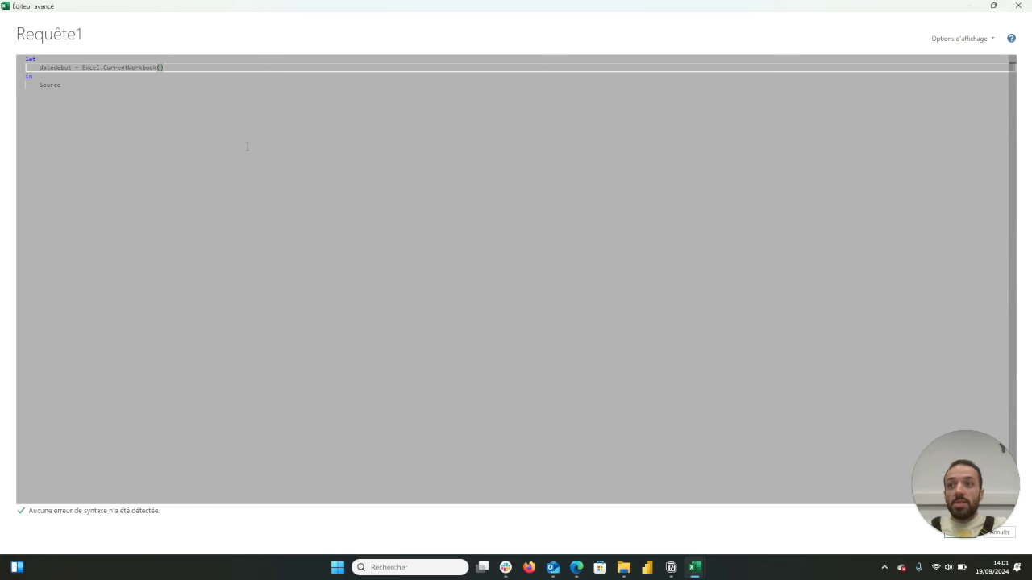
{"action": "type", "text": "{"}
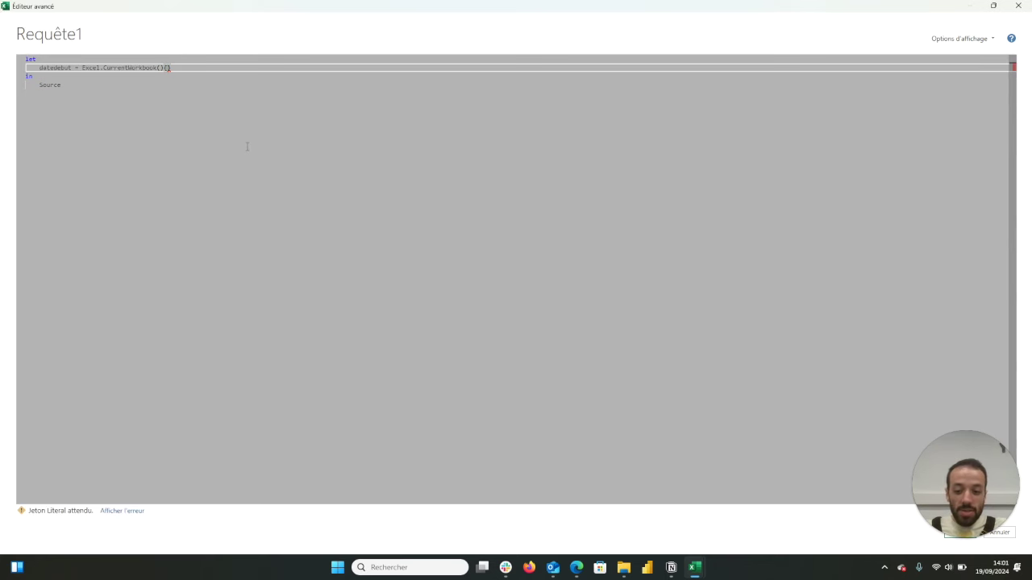
{"action": "type", "text": "["}
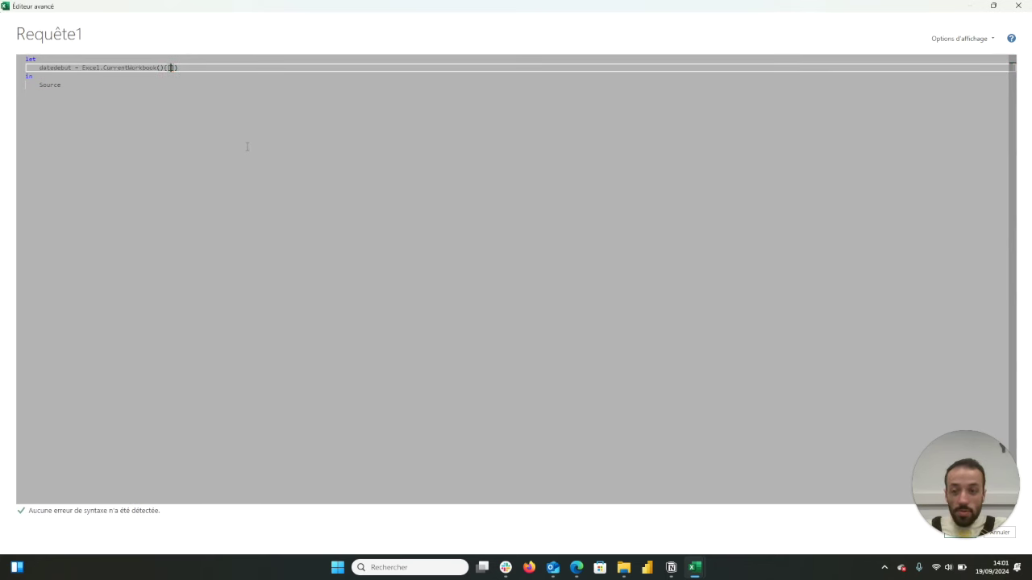
{"action": "type", "text": "Name=\"Date_Debut"}
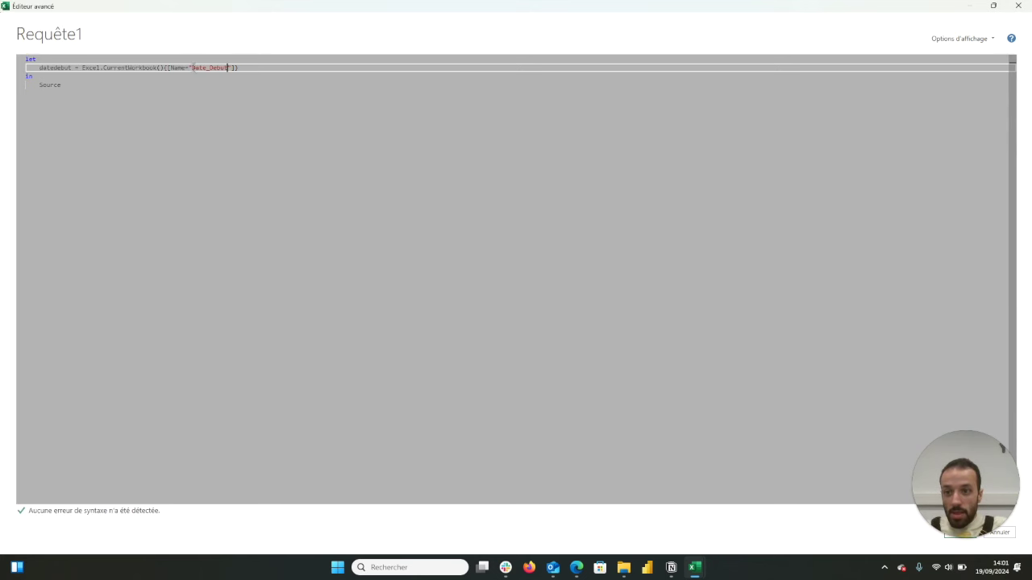
{"action": "left_click", "coordinate": [246, 67]}
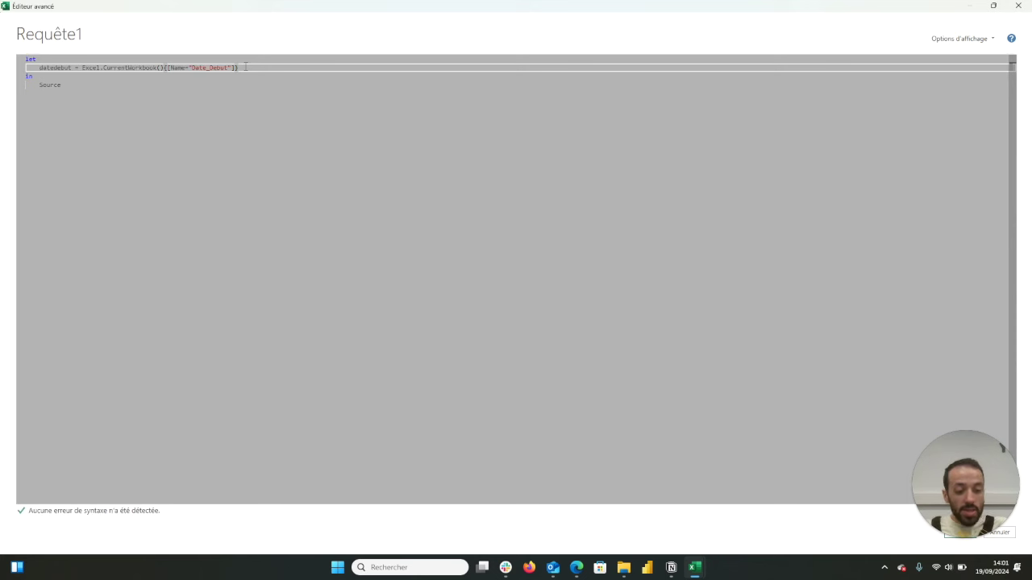
Append [Content][Column1]{0} to datedebut, make datedebut the output, and apply the code
{"action": "type", "text": "[Content]"}
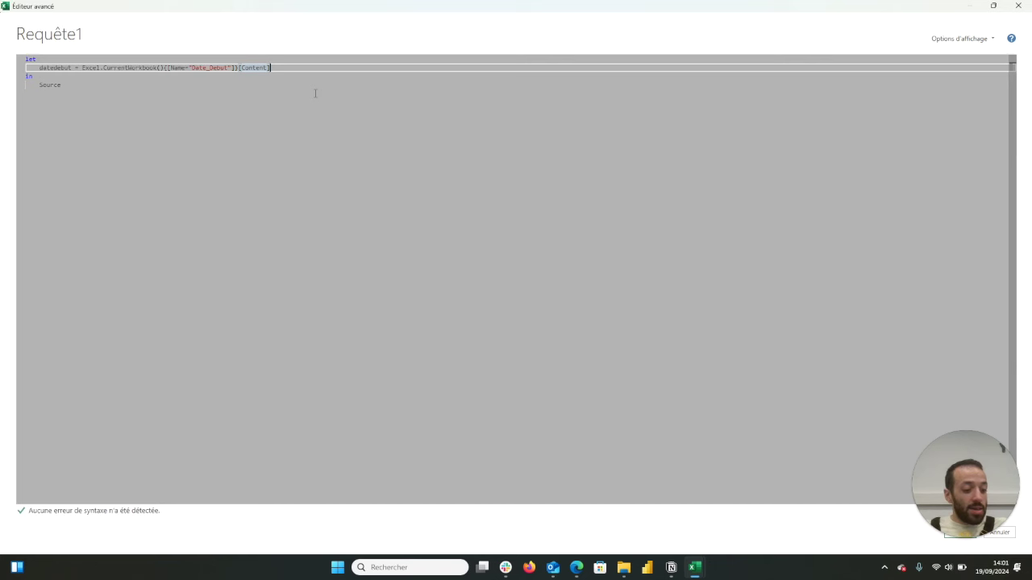
{"action": "type", "text": "[Column1"}
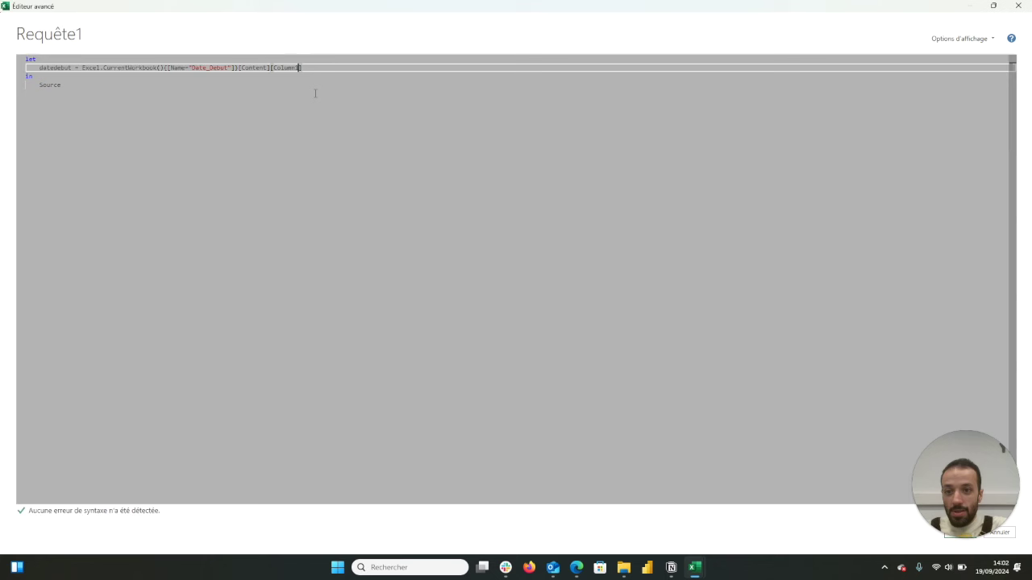
{"action": "type", "text": "]"}
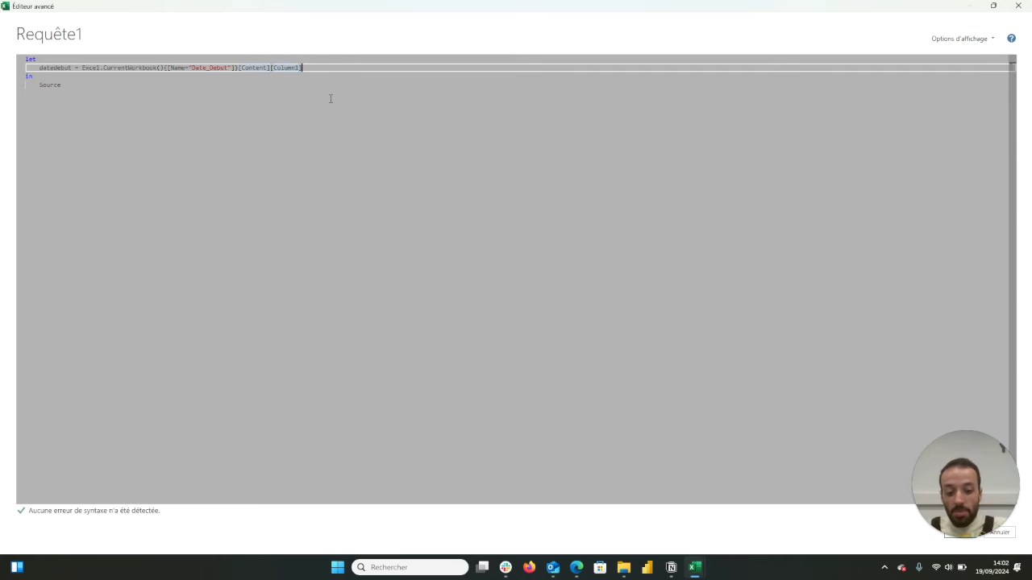
{"action": "type", "text": "{0"}
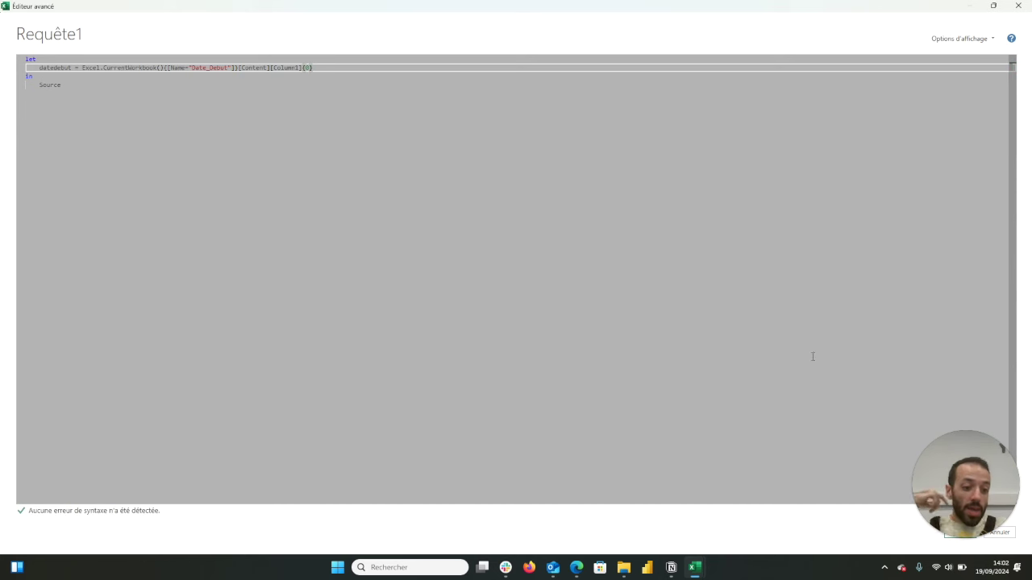
{"action": "left_click_drag", "start_coordinate": [958, 465], "coordinate": [852, 459]}
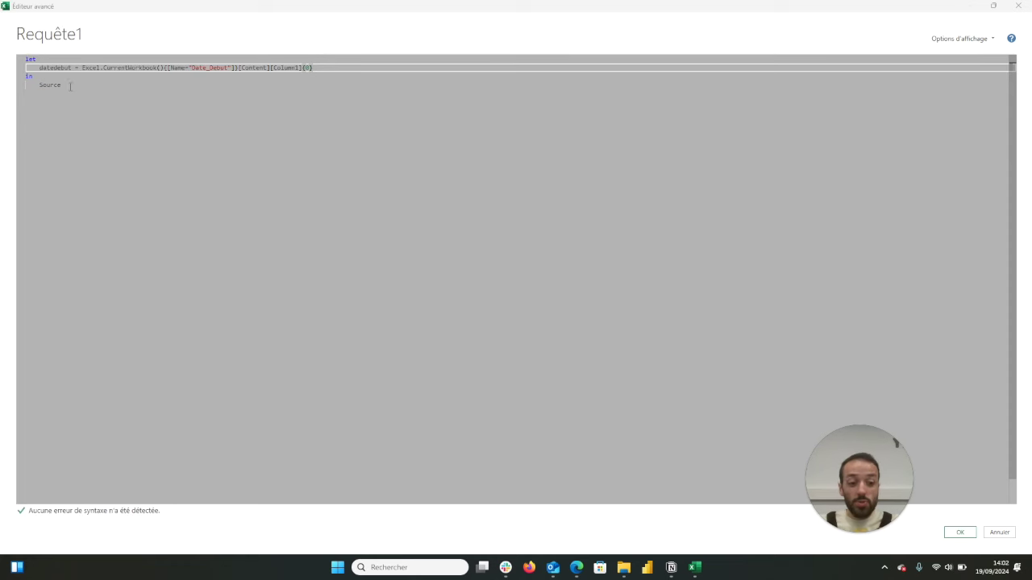
{"action": "left_click_drag", "start_coordinate": [70, 87], "coordinate": [30, 87]}
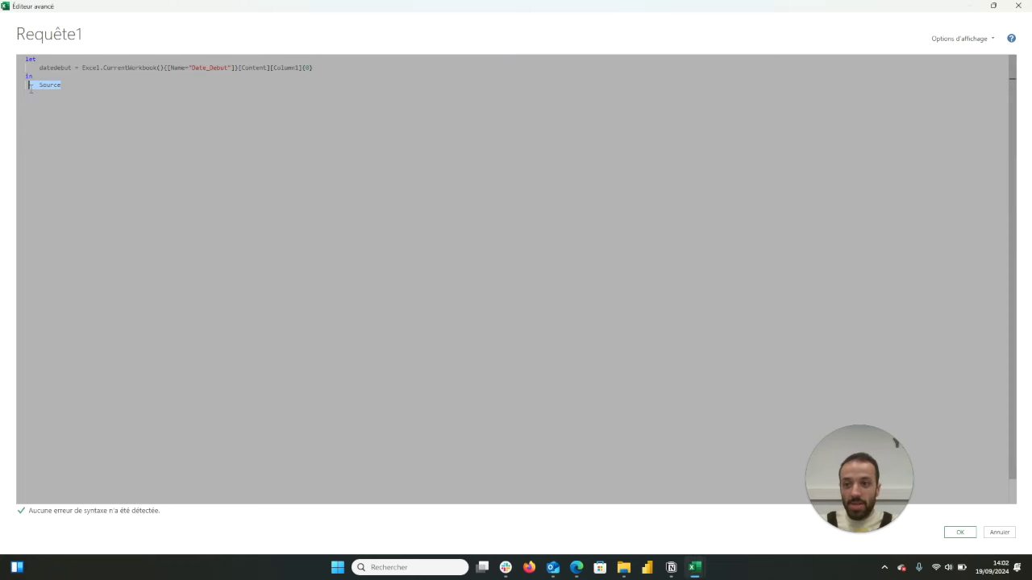
{"action": "type", "text": "datedebut"}
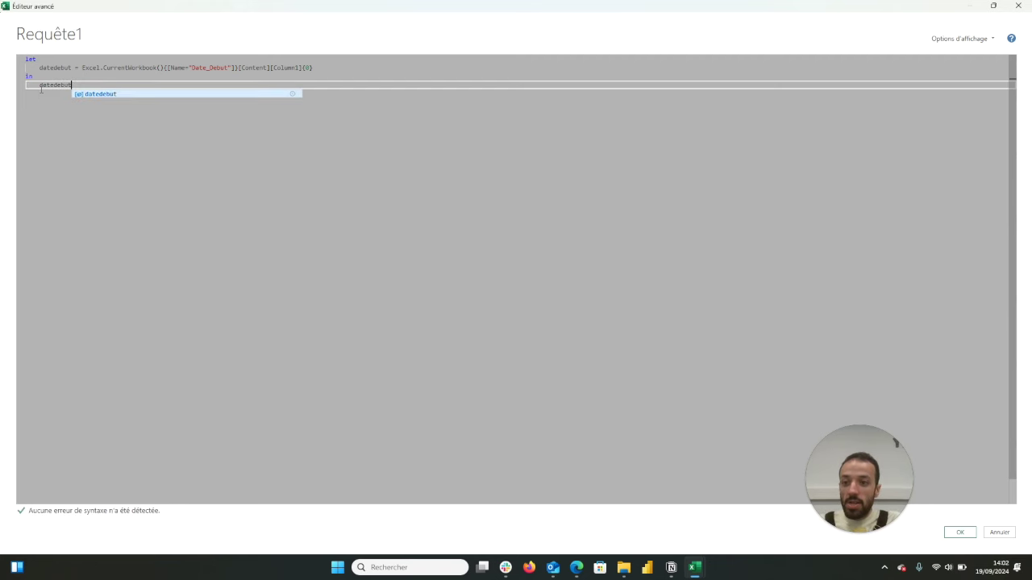
{"action": "left_click", "coordinate": [113, 93]}
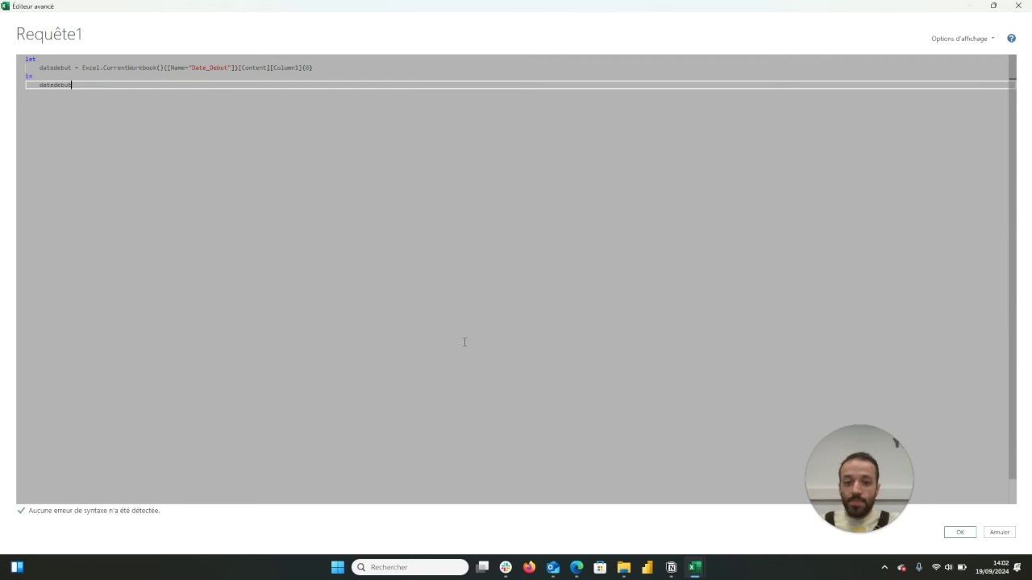
{"action": "left_click", "coordinate": [961, 533]}
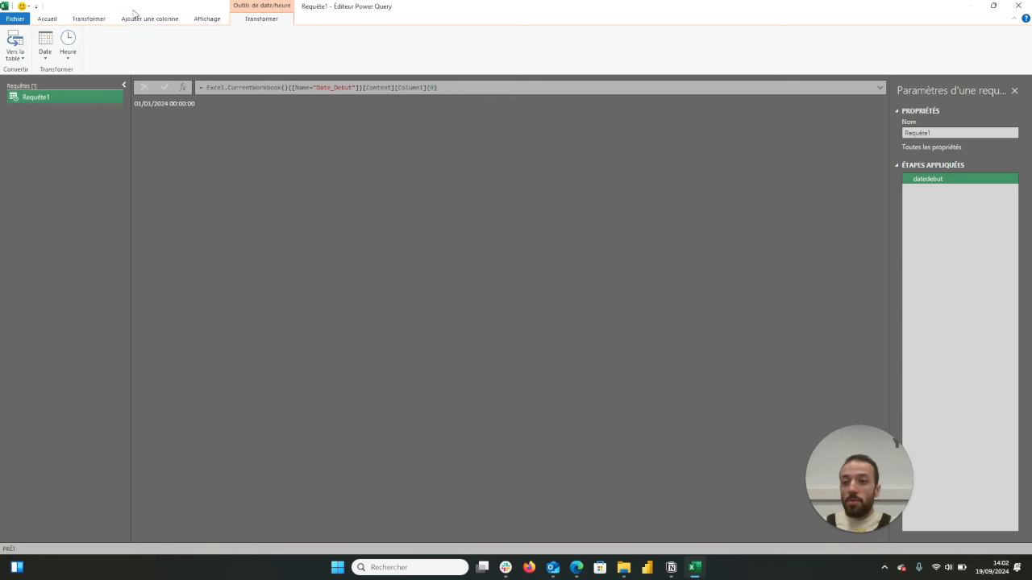
Reopen the Advanced Editor for Requête1
{"action": "left_click", "coordinate": [50, 19]}
Duplicate the datedebut line as a second step reading the Date_Fin table
{"action": "left_click", "coordinate": [87, 45]}
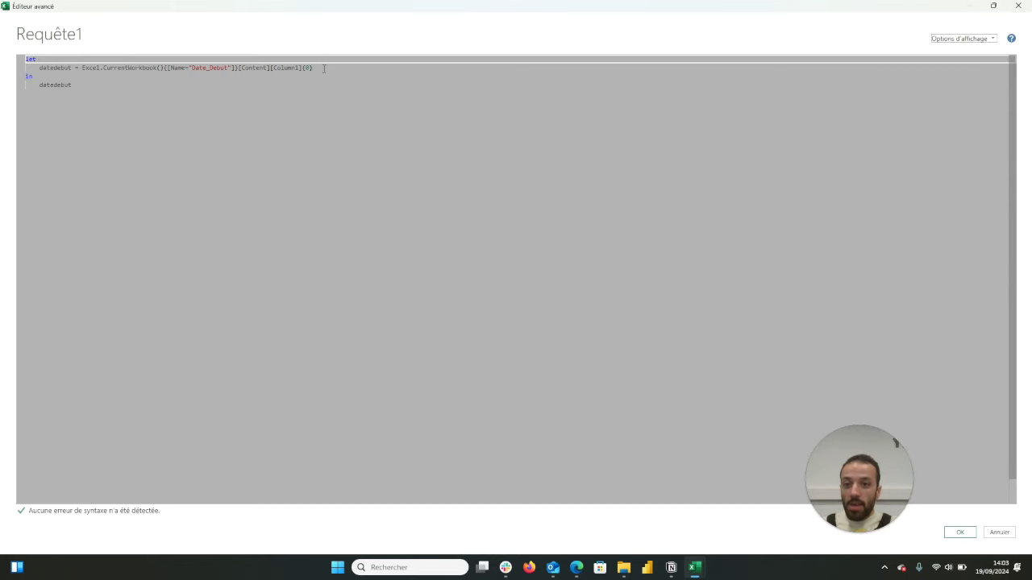
{"action": "left_click", "coordinate": [324, 68]}
{"action": "type", "text": ","}
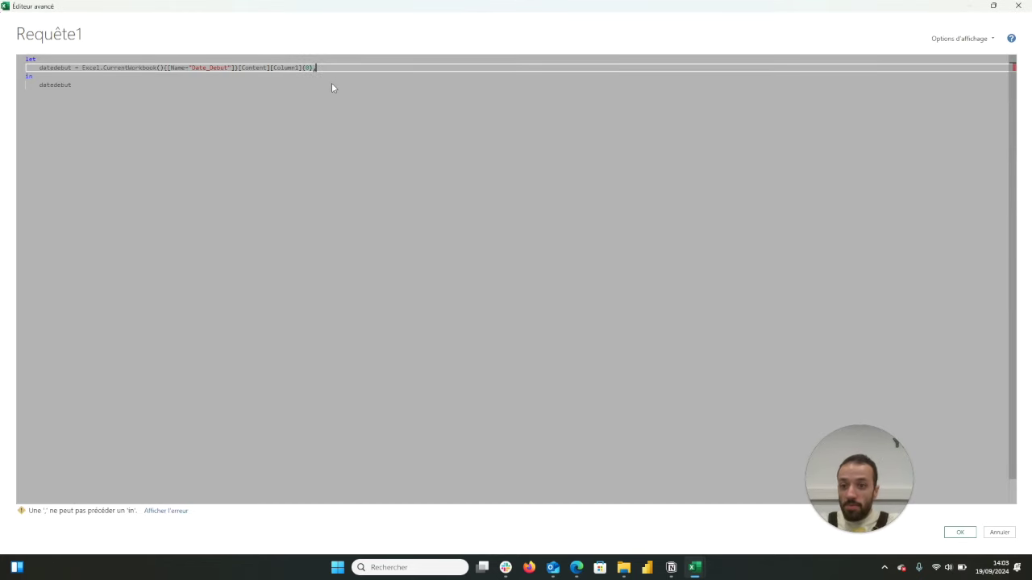
{"action": "key", "text": "Return"}
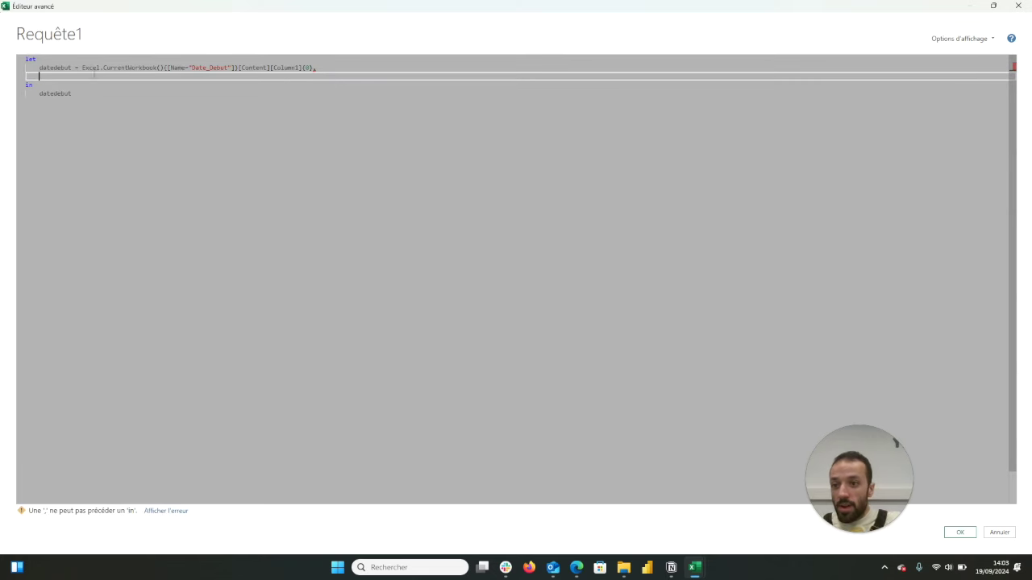
{"action": "mouse_move", "coordinate": [38, 68]}
{"action": "left_mouse_down"}
{"action": "mouse_move", "coordinate": [300, 75]}
{"action": "mouse_move", "coordinate": [303, 66]}
{"action": "left_mouse_up"}
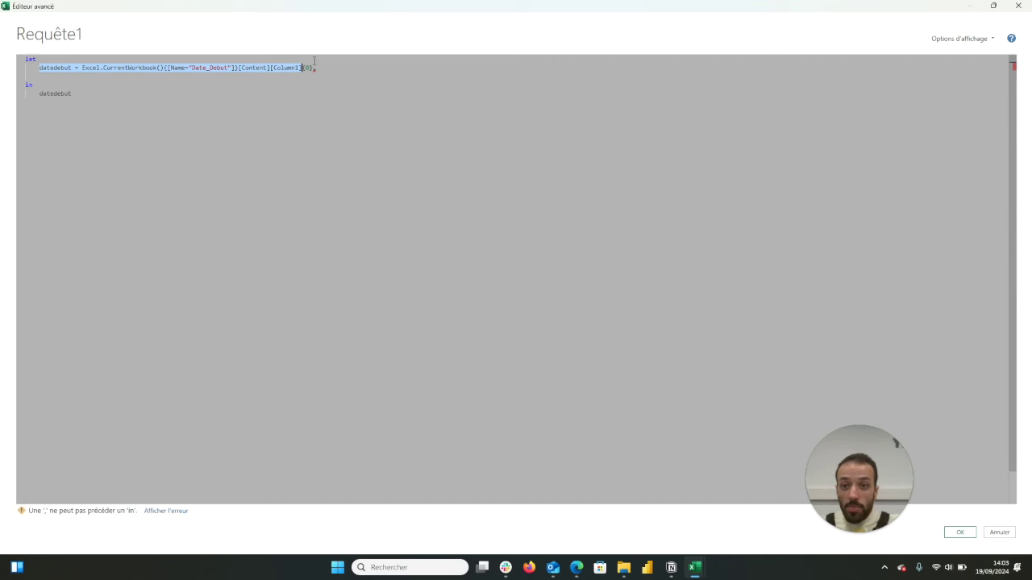
{"action": "left_click_drag", "start_coordinate": [315, 68], "coordinate": [37, 68]}
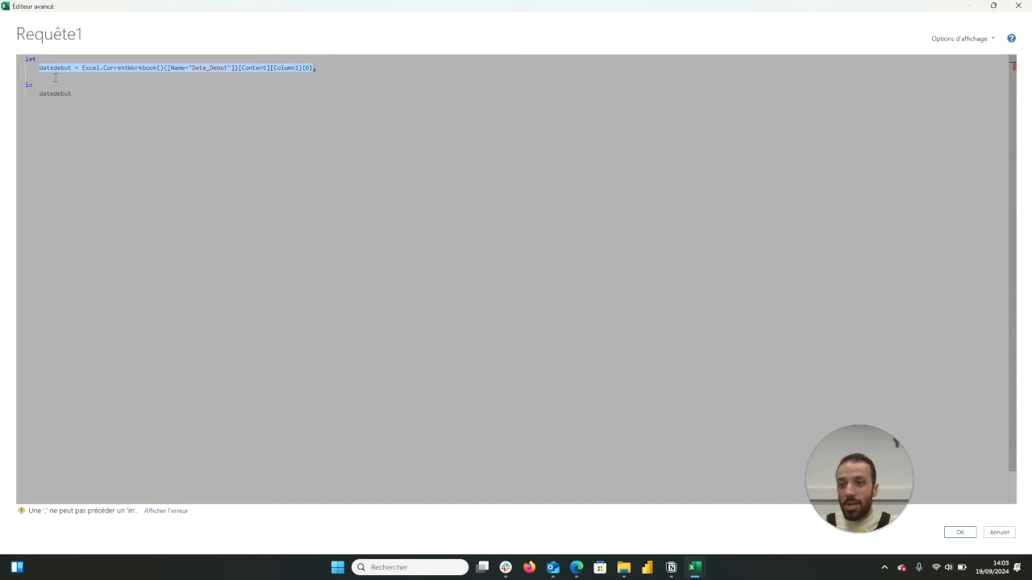
{"action": "left_click", "coordinate": [56, 77]}
{"action": "type", "text": "datedebut = Excel.CurrentWorkbook(){[Name=\"Date_Debut\"]}[Content][Column1]{0}"}
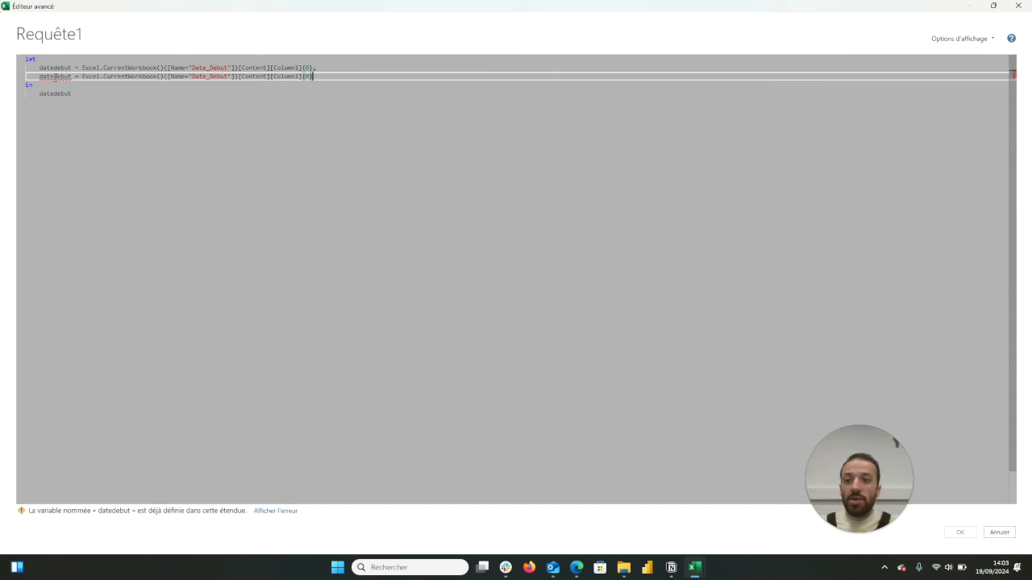
{"action": "left_click_drag", "start_coordinate": [228, 75], "coordinate": [212, 76]}
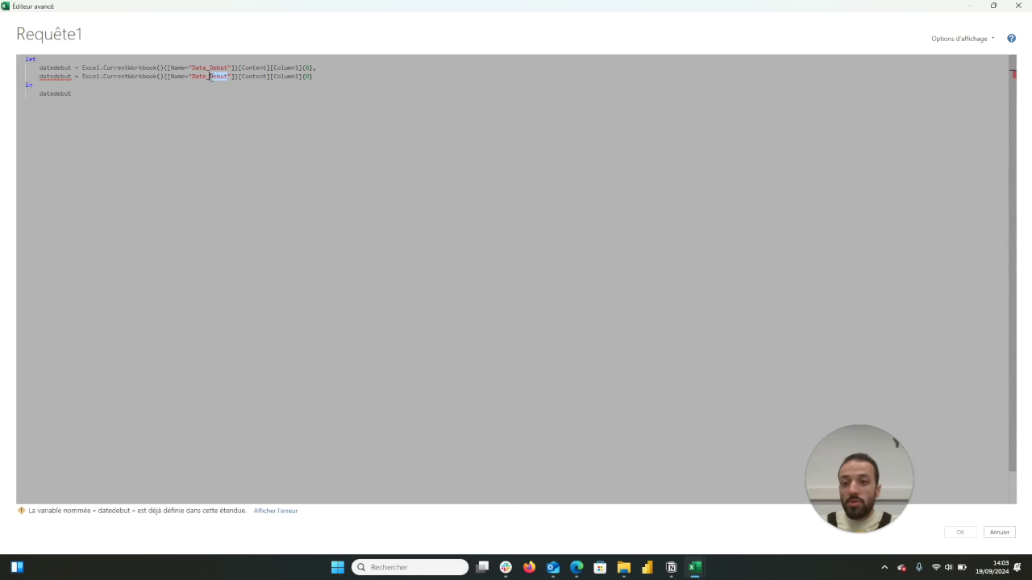
{"action": "left_click_drag", "start_coordinate": [213, 76], "coordinate": [208, 76]}
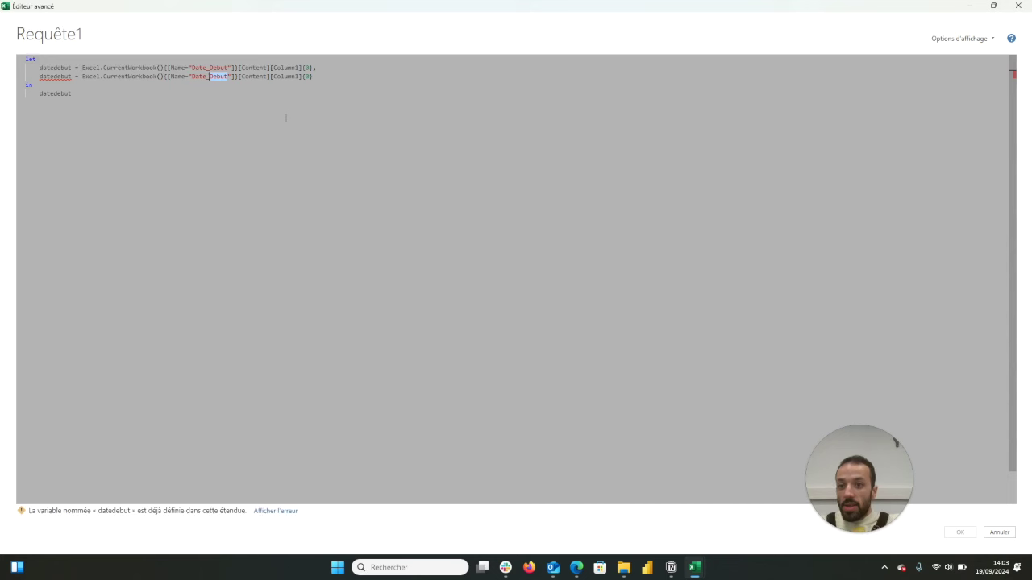
{"action": "type", "text": "Fin"}
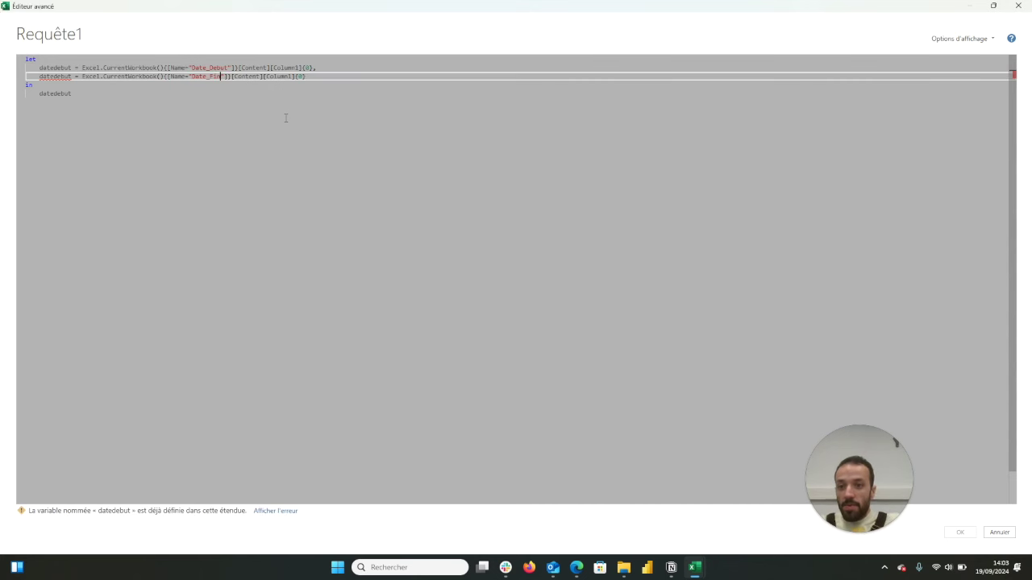
Wrap both steps in Date.From() and rename the second step datefin
{"action": "left_click", "coordinate": [78, 68]}
{"action": "left_click", "coordinate": [82, 68]}
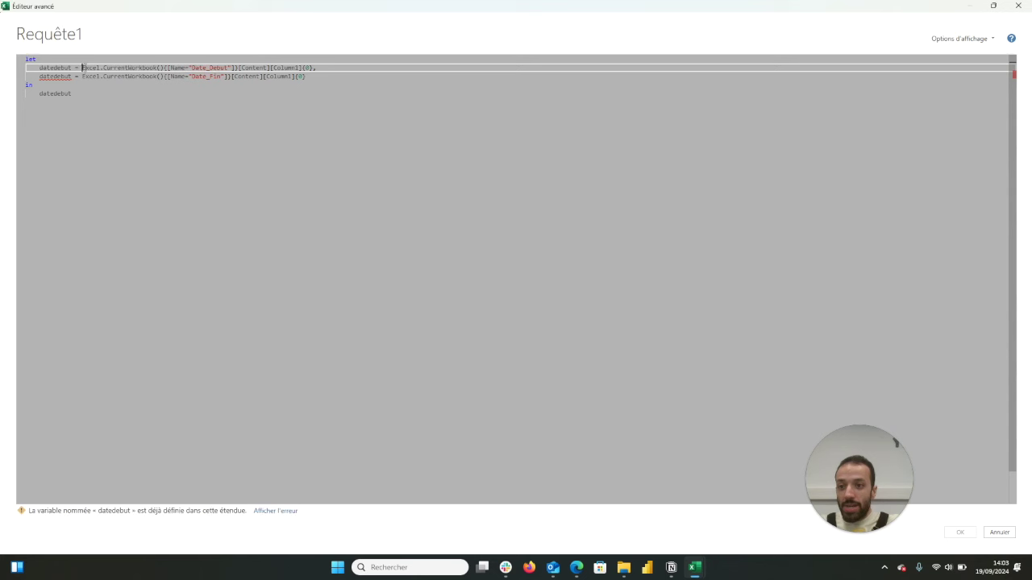
{"action": "type", "text": "Date.From("}
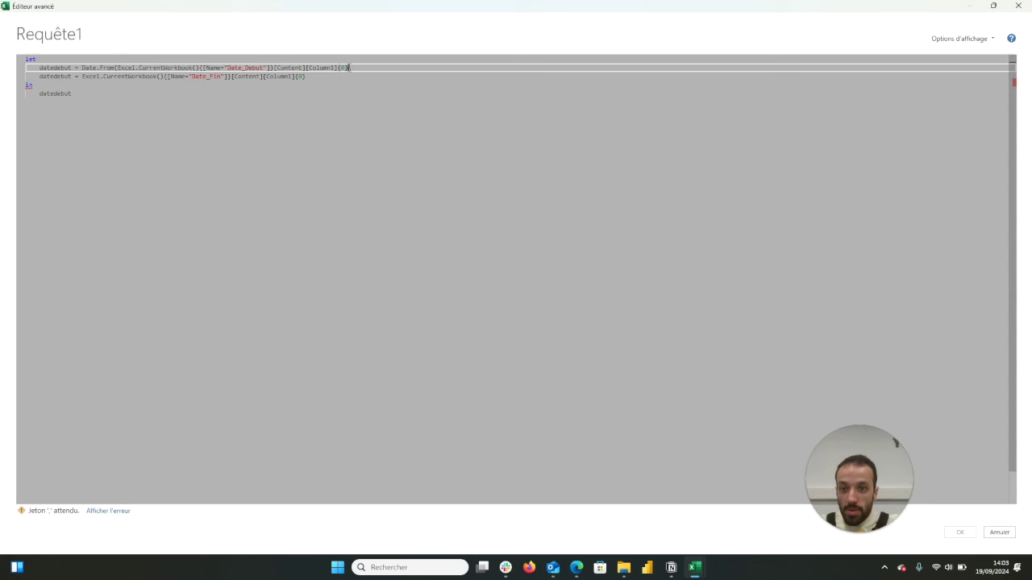
{"action": "left_click", "coordinate": [350, 68]}
{"action": "type", "text": "),"}
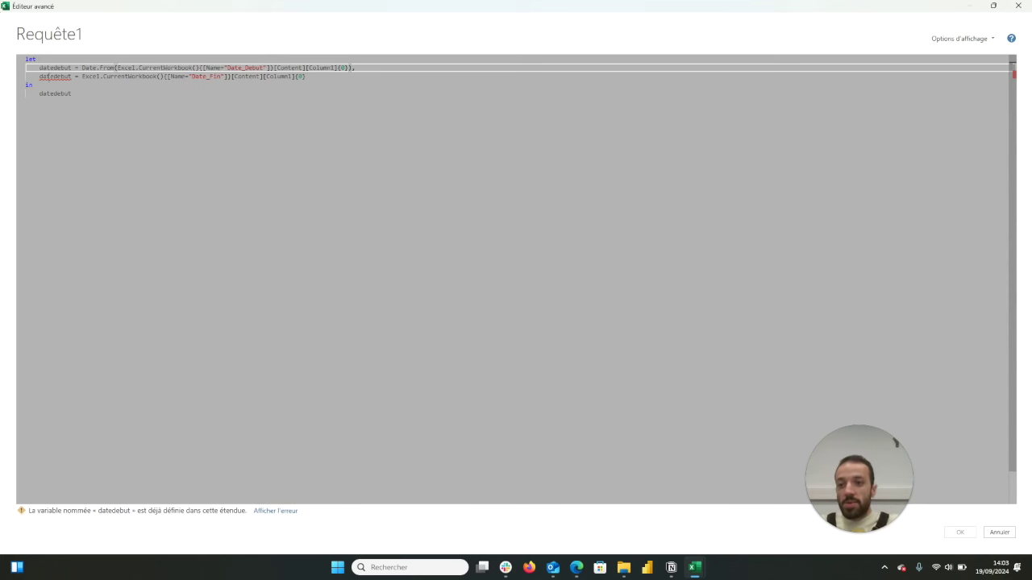
{"action": "left_click", "coordinate": [42, 76]}
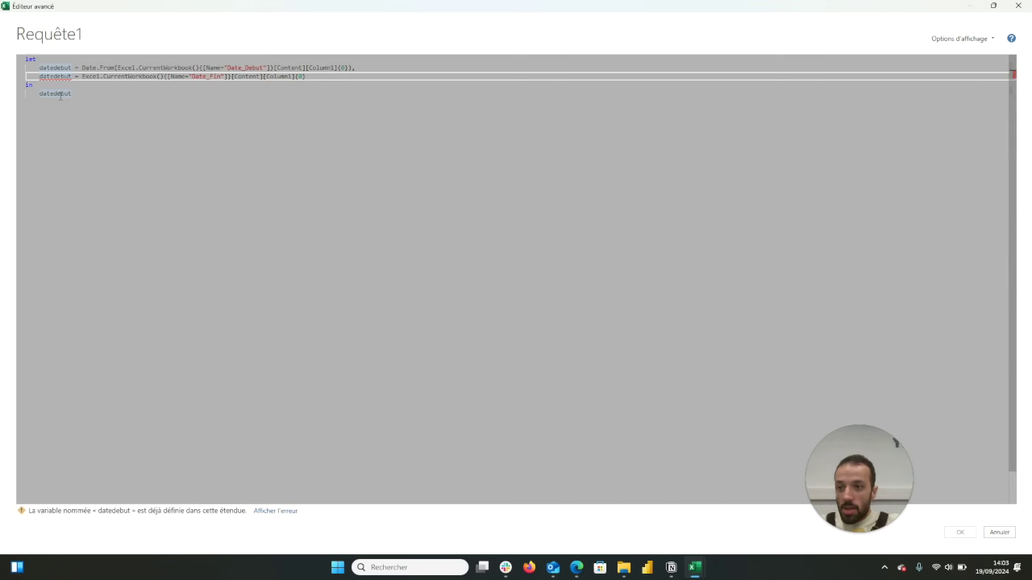
{"action": "left_click_drag", "start_coordinate": [71, 76], "coordinate": [57, 77]}
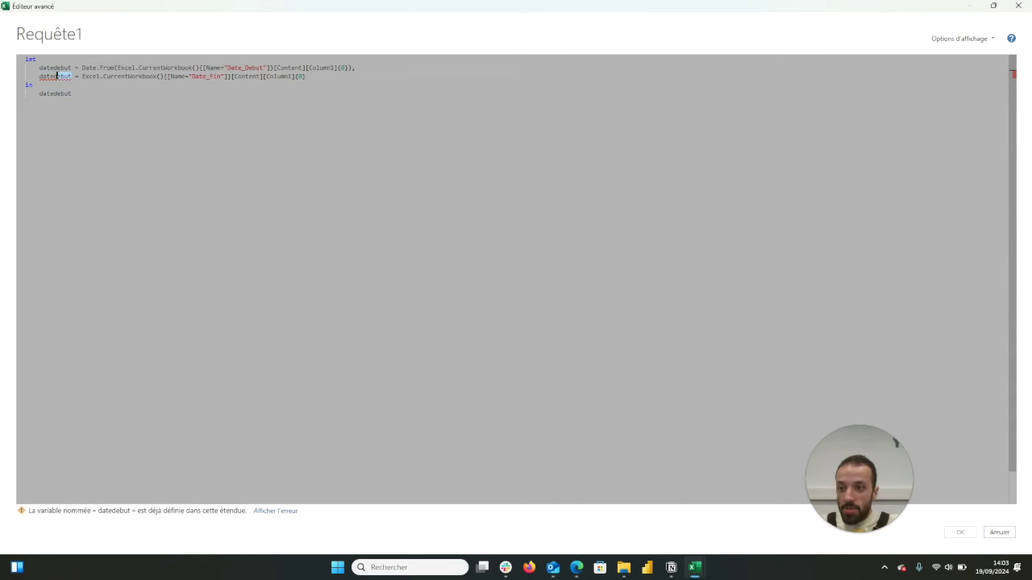
{"action": "type", "text": "fin"}
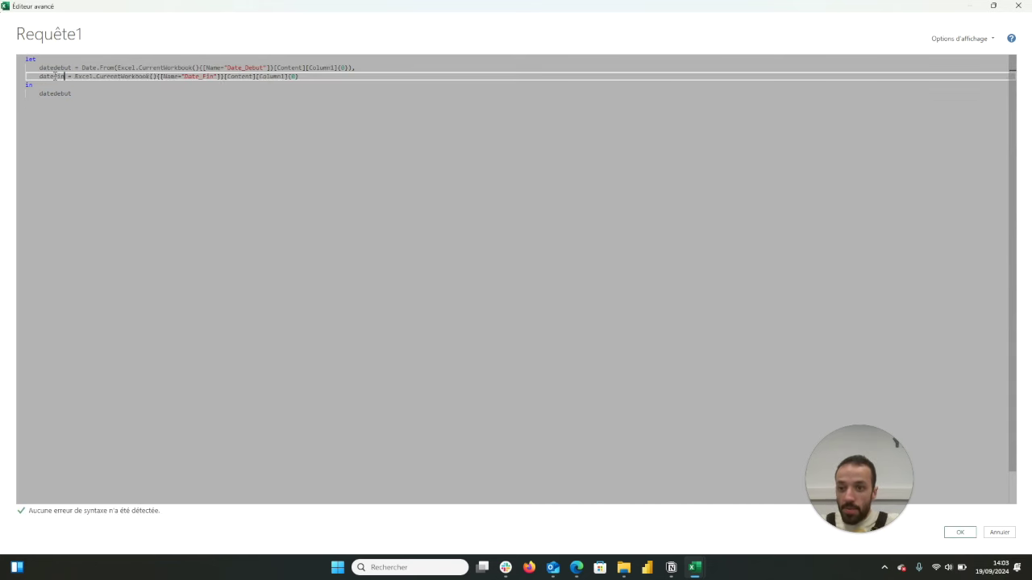
{"action": "left_click", "coordinate": [74, 77]}
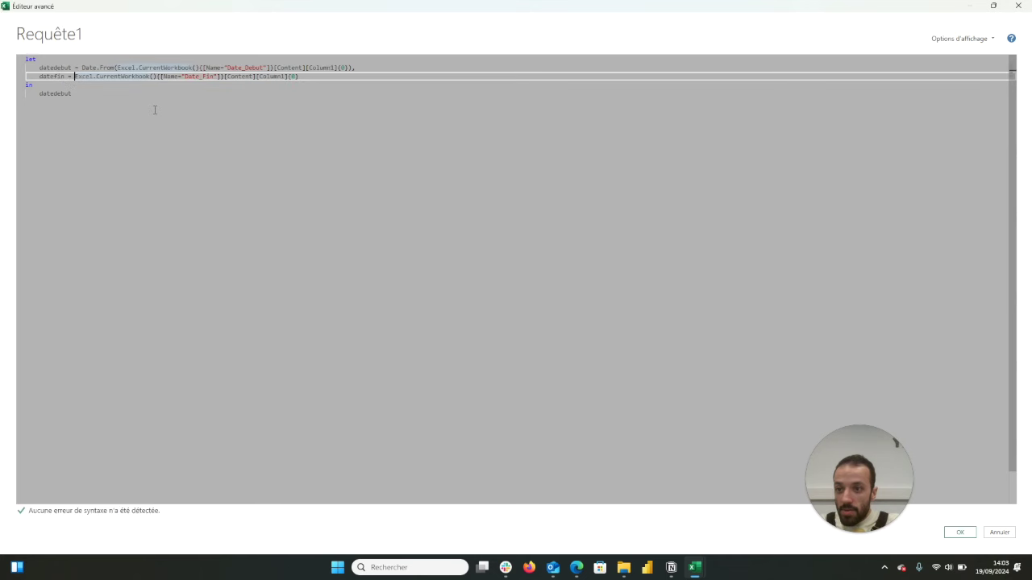
{"action": "type", "text": "Date."}
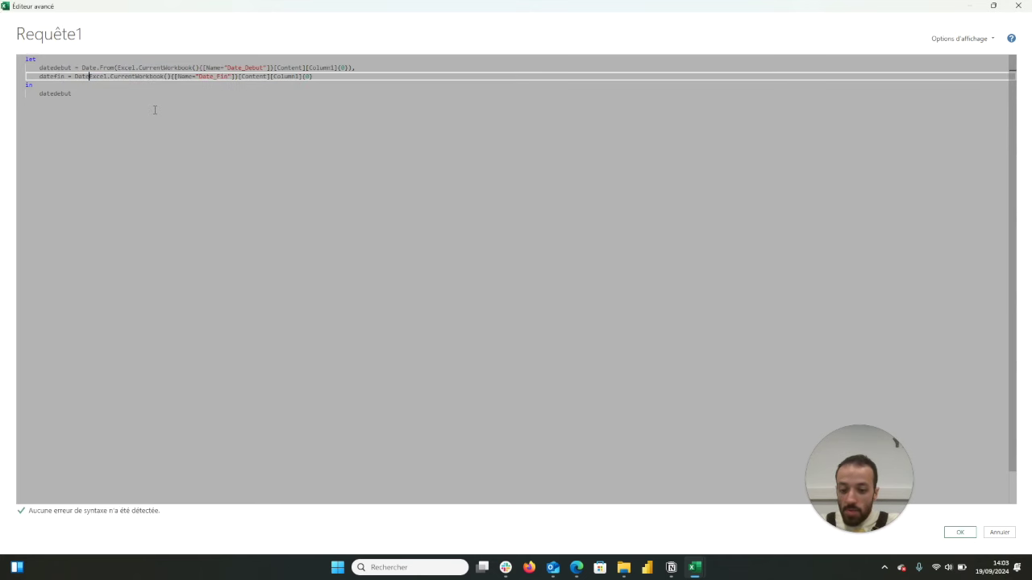
{"action": "type", "text": "From("}
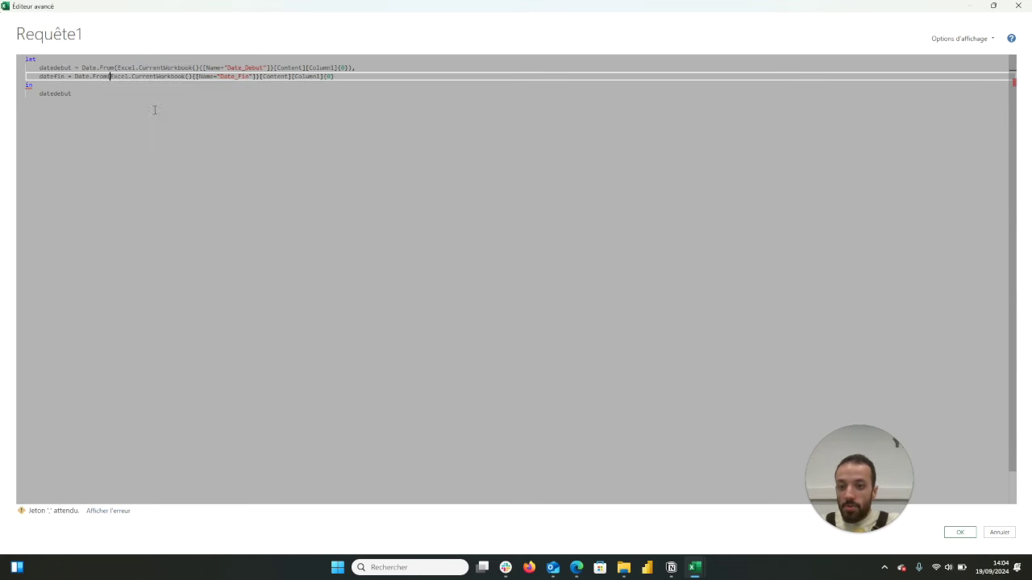
{"action": "left_click", "coordinate": [344, 76]}
{"action": "type", "text": ")"}
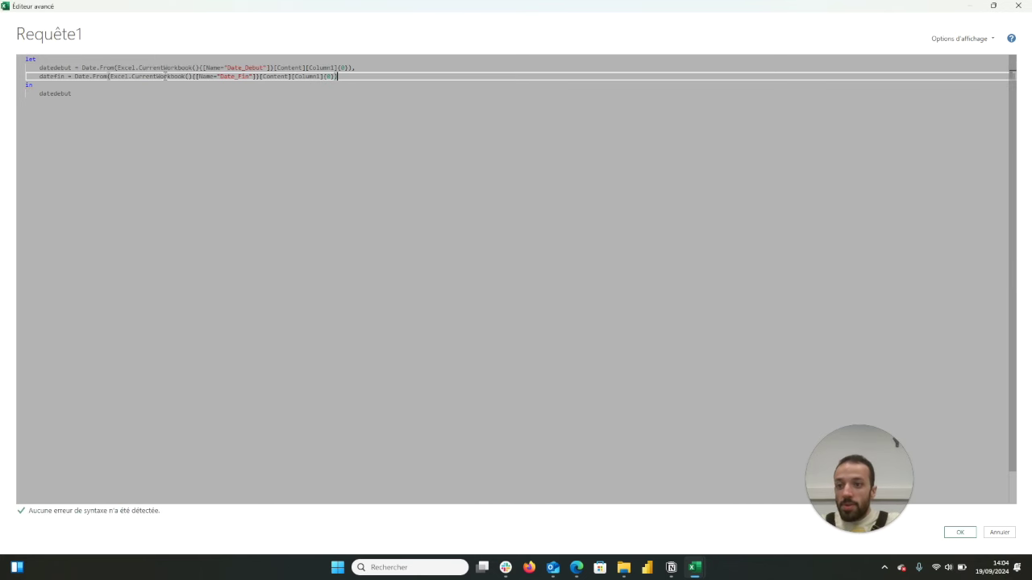
Make datefin the query output and apply the code
{"action": "left_click_drag", "start_coordinate": [87, 94], "coordinate": [53, 94]}
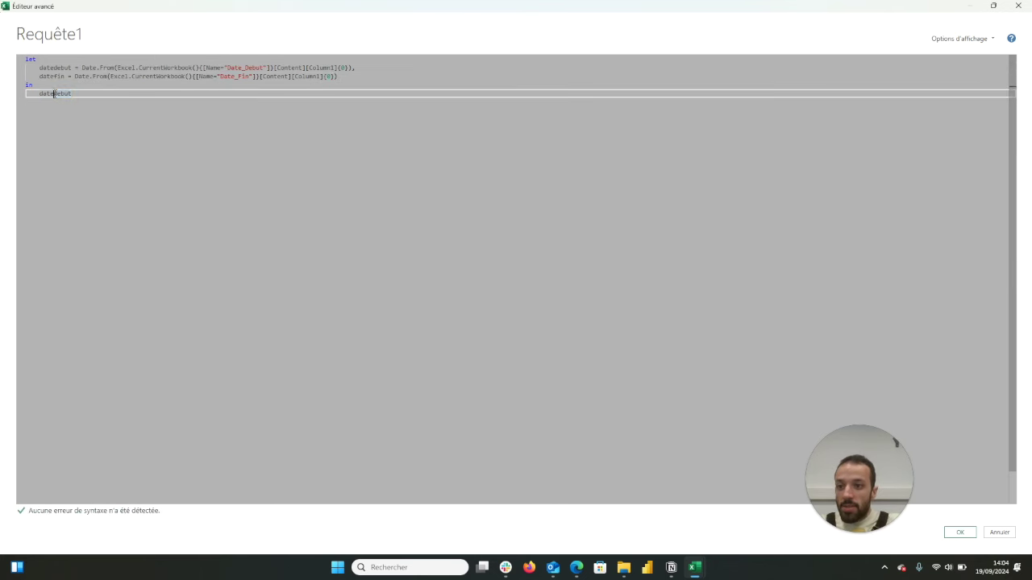
{"action": "left_click", "coordinate": [55, 93], "text": "shift"}
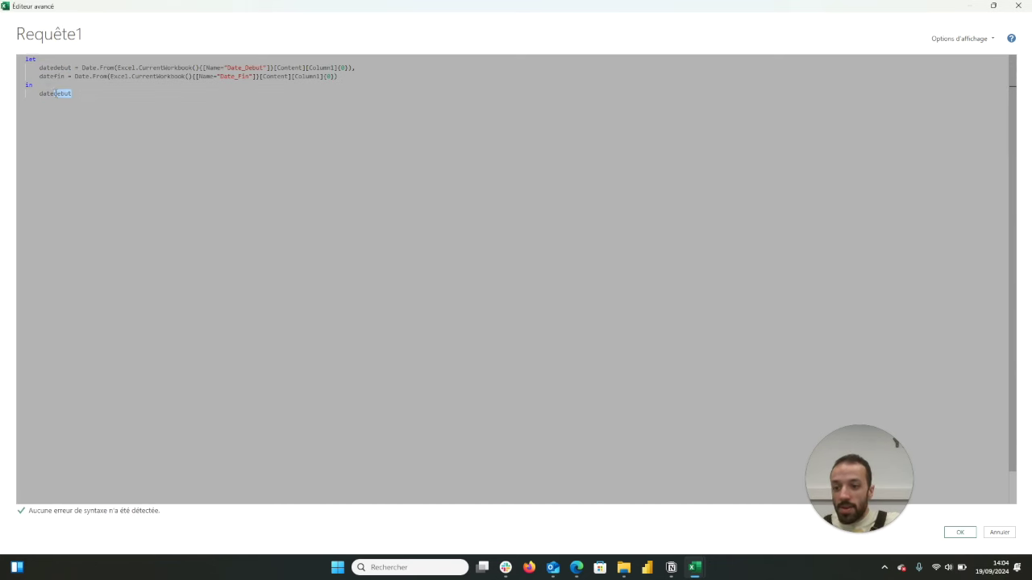
{"action": "type", "text": "fin"}
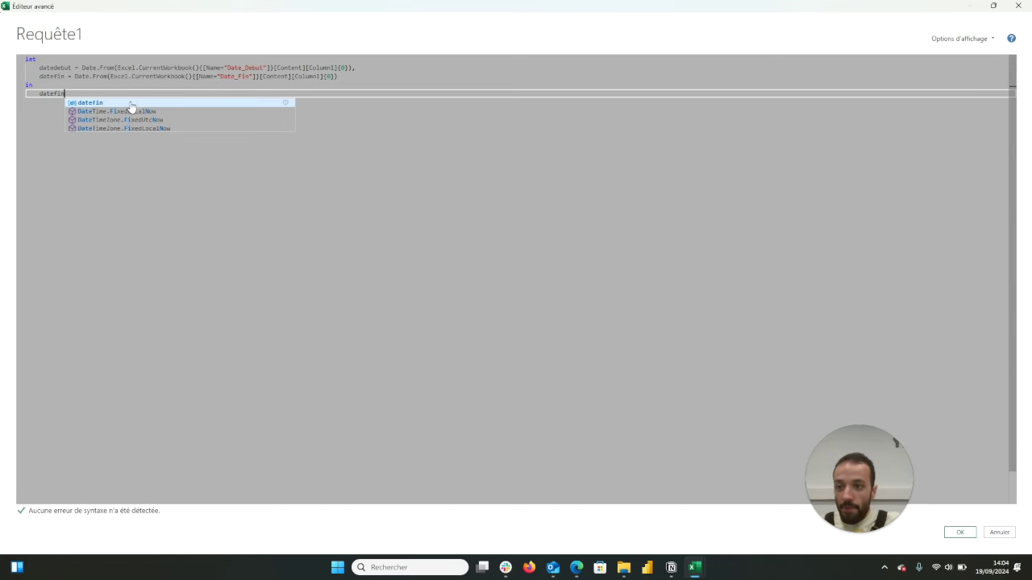
{"action": "left_click", "coordinate": [131, 104]}
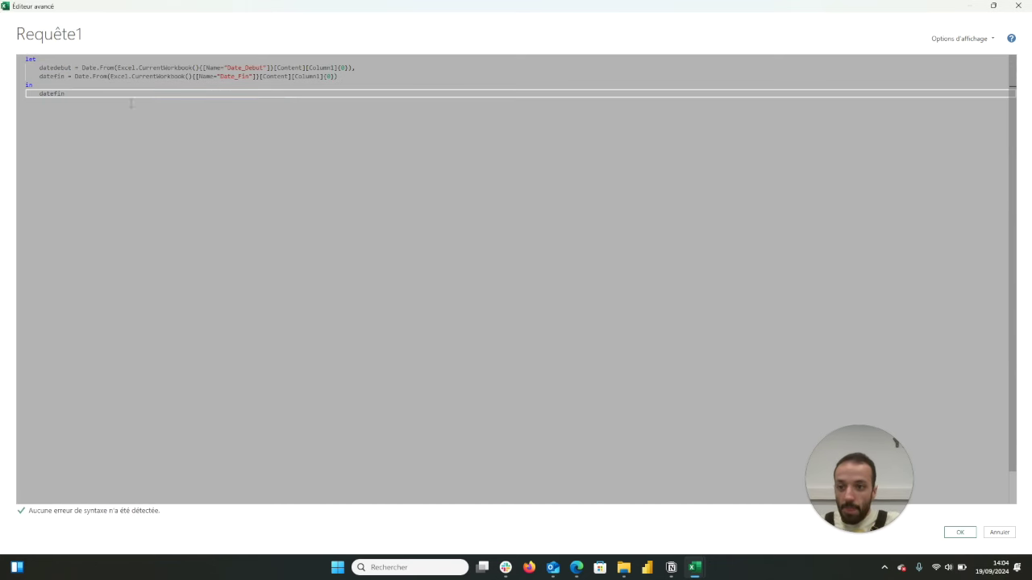
{"action": "left_click", "coordinate": [967, 534]}
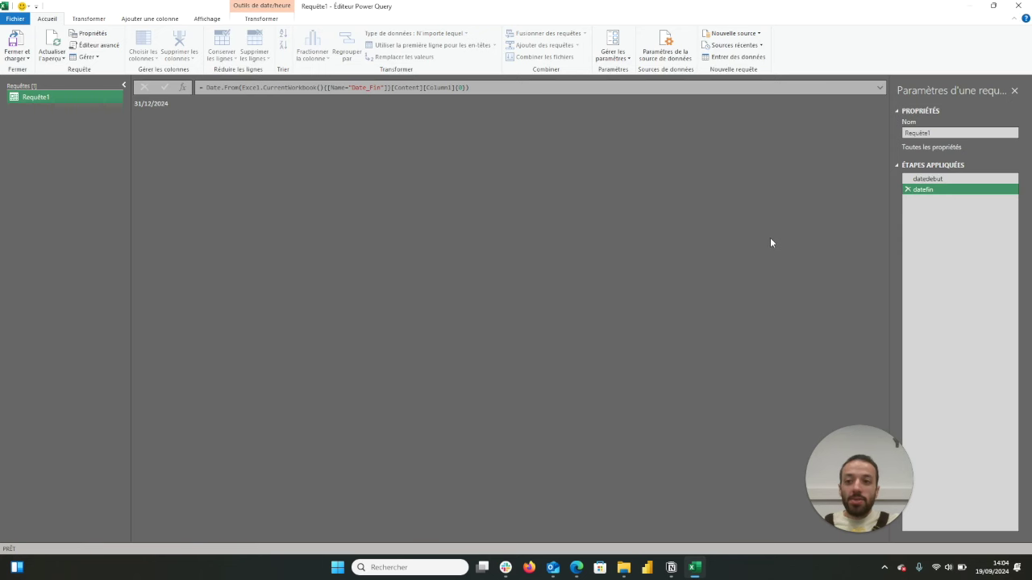
Check the datedebut and datefin step previews, then reopen the M code
{"action": "left_click", "coordinate": [942, 181]}
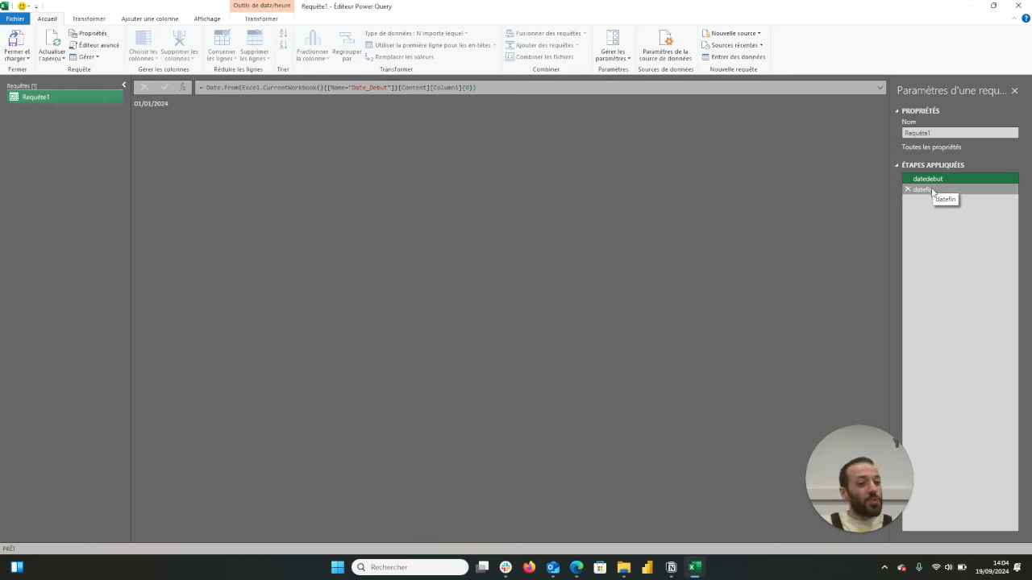
{"action": "left_click", "coordinate": [927, 189]}
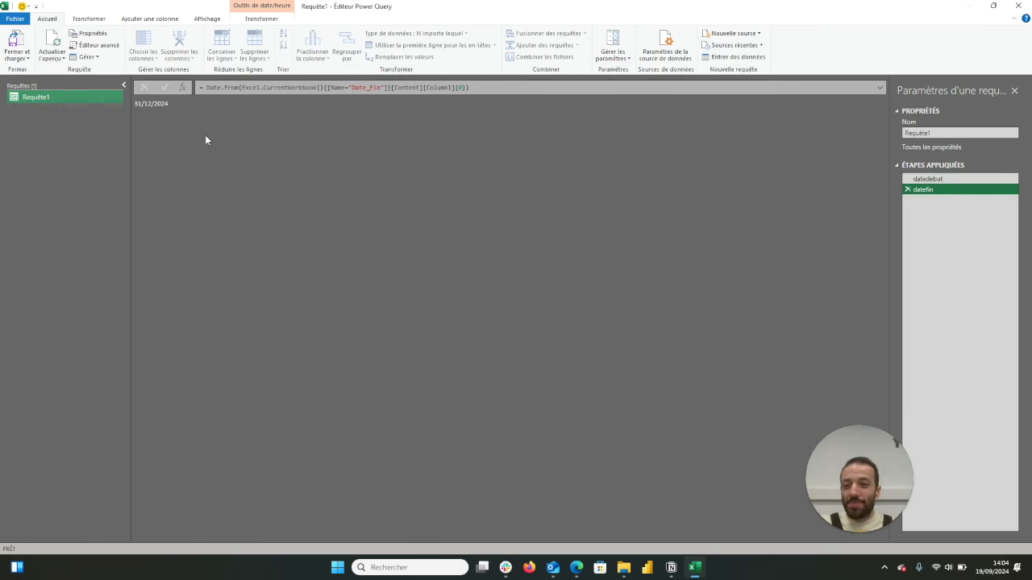
{"action": "left_click", "coordinate": [96, 46]}
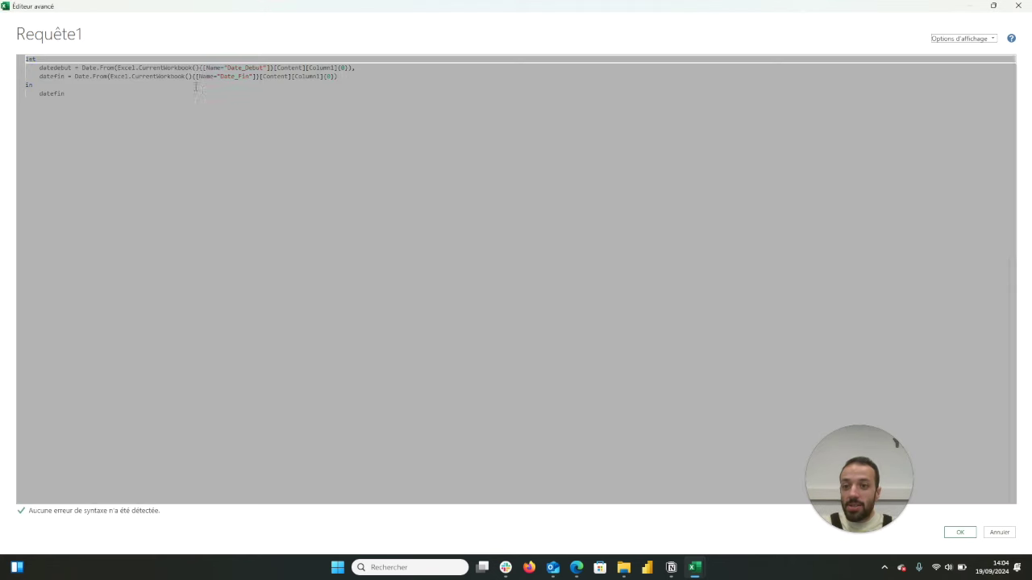
Add a new step after datefin: listedesdates = List.Dates(datedebut, …
{"action": "left_click", "coordinate": [363, 83]}
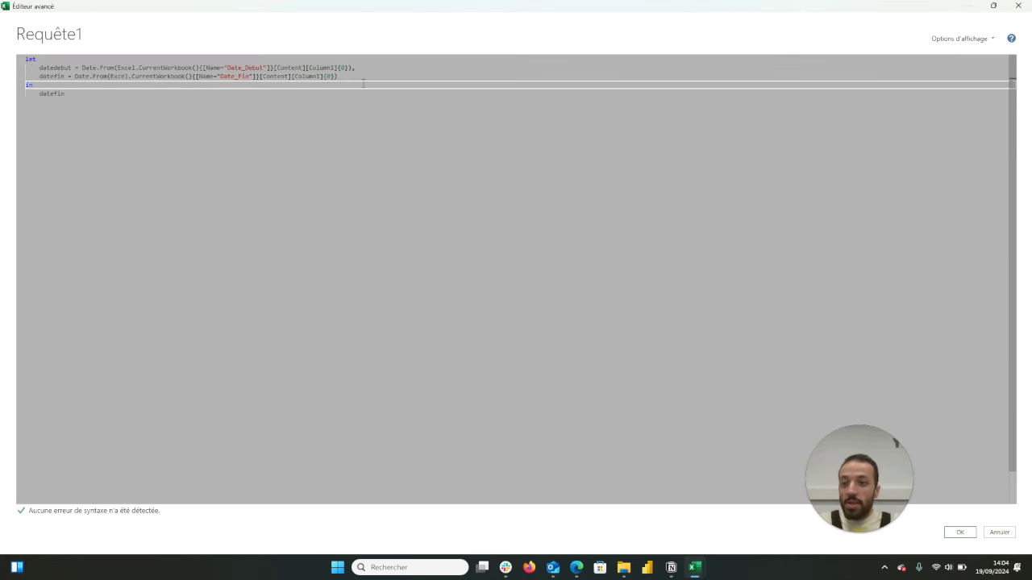
{"action": "left_click", "coordinate": [362, 77]}
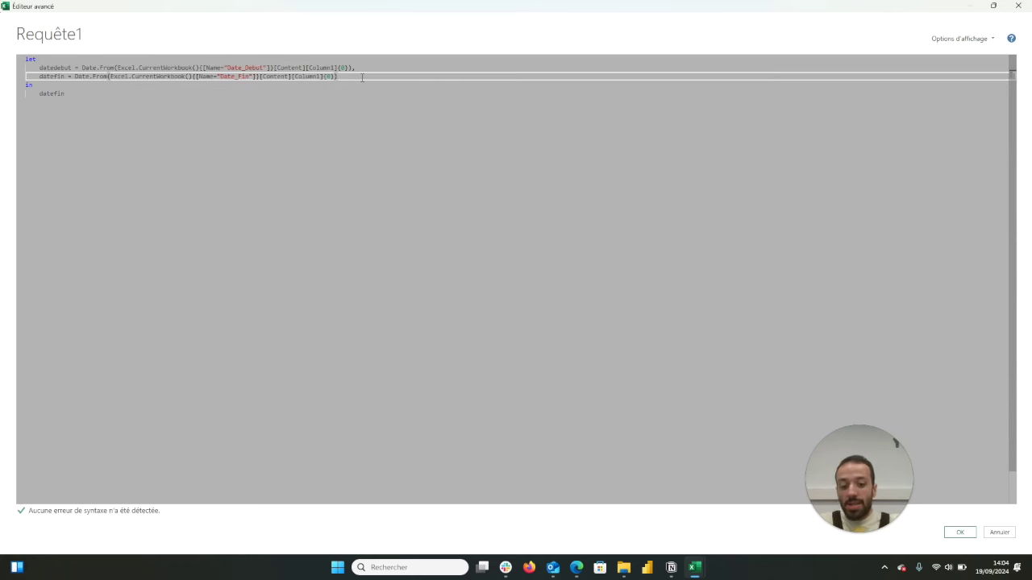
{"action": "key", "text": "Return"}
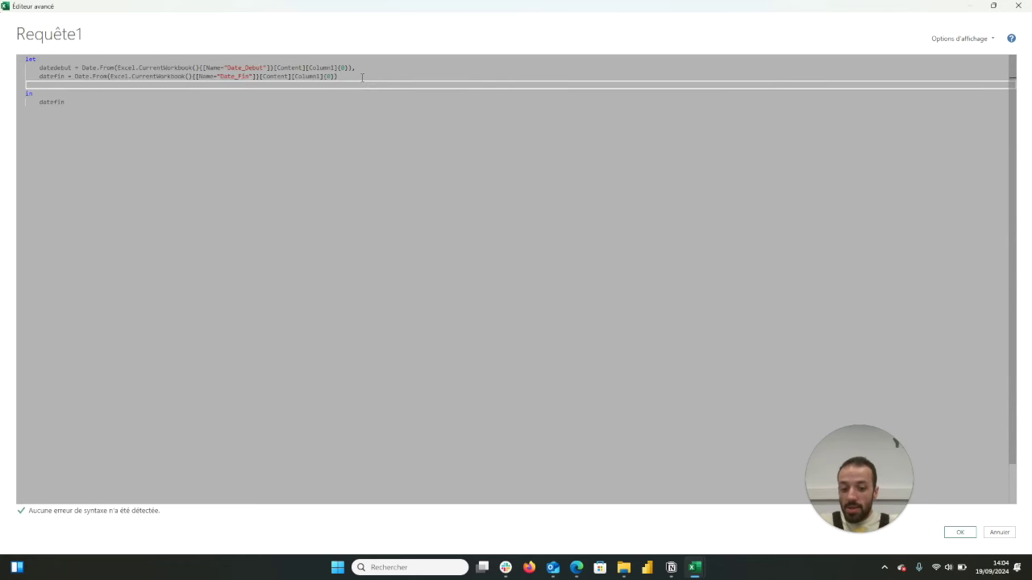
{"action": "type", "text": "Lis"}
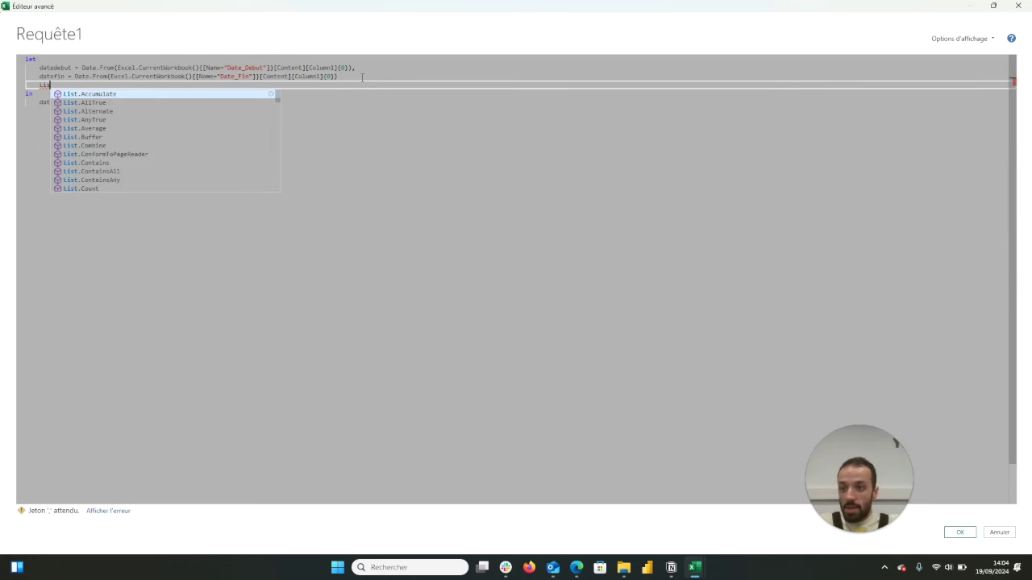
{"action": "key", "text": "BackSpace"}
{"action": "key", "text": "BackSpace"}
{"action": "key", "text": "BackSpace"}
{"action": "type", "text": "listedes"}
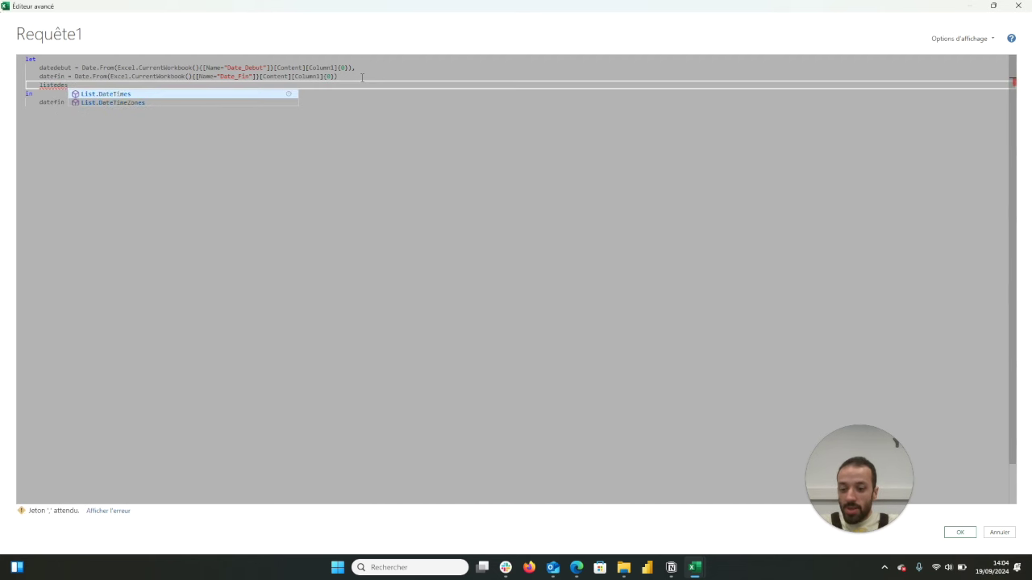
{"action": "type", "text": "dates ="}
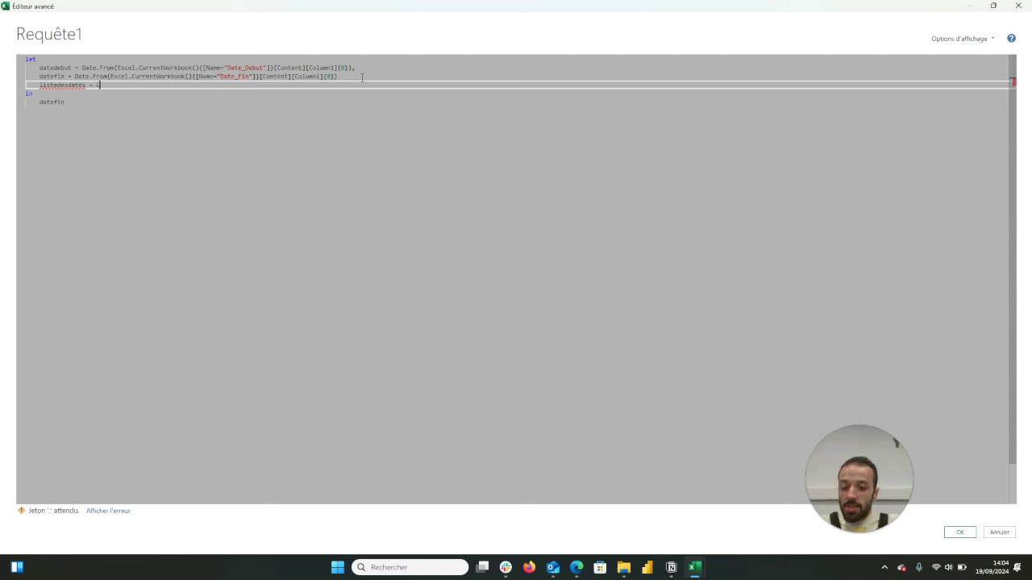
{"action": "type", "text": " List.Dates"}
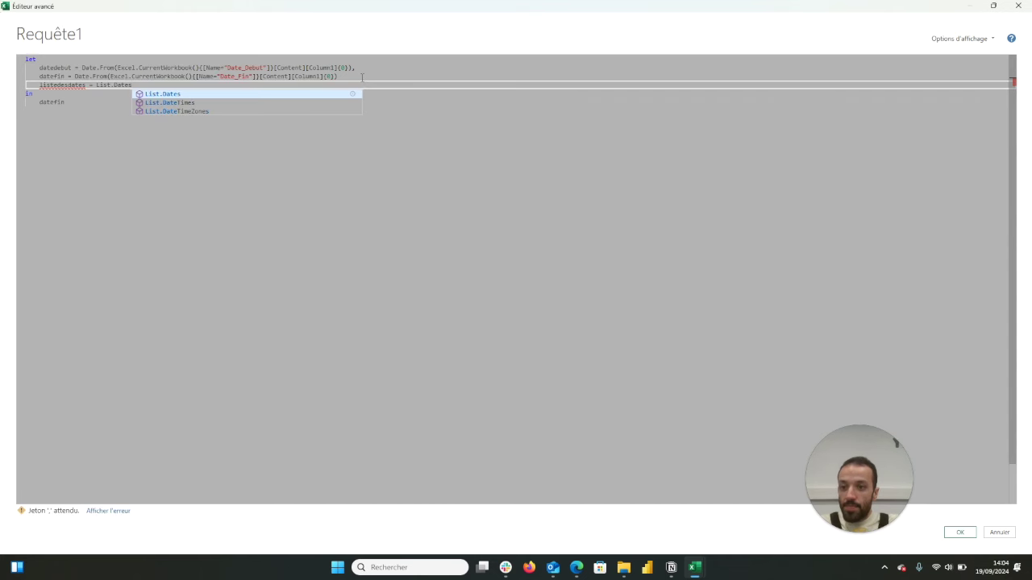
{"action": "type", "text": "("}
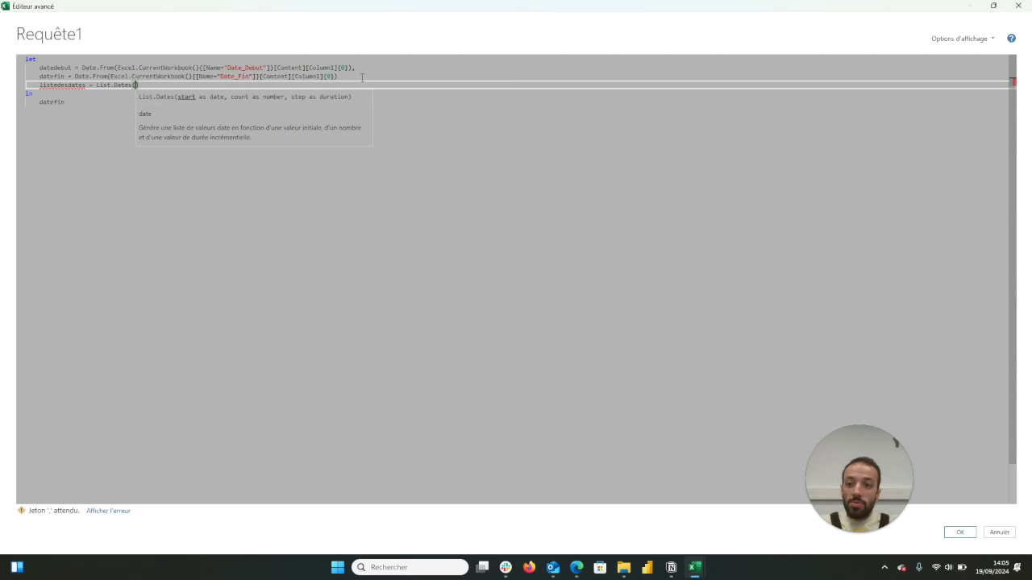
{"action": "type", "text": "date"}
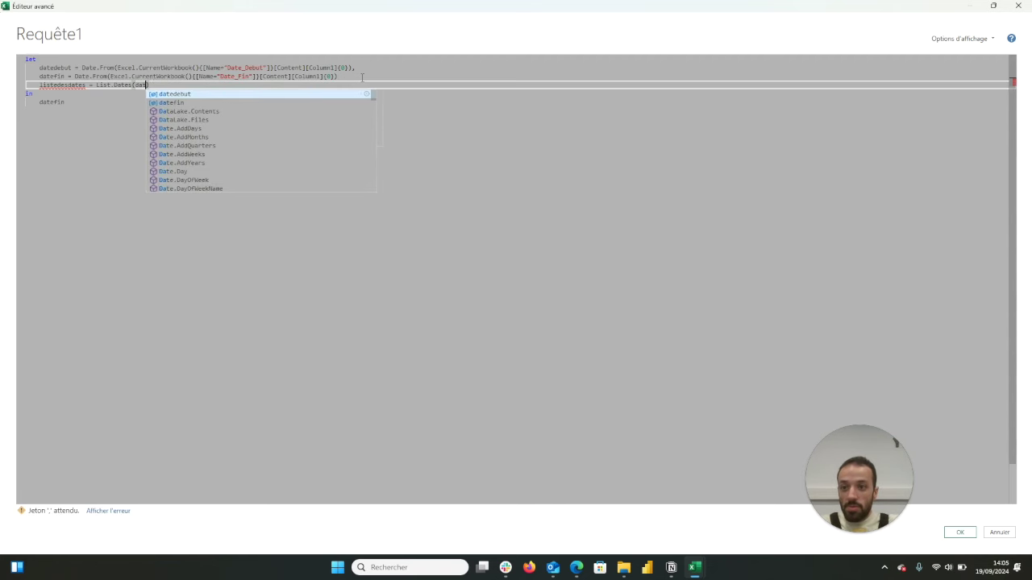
{"action": "left_click", "coordinate": [299, 97]}
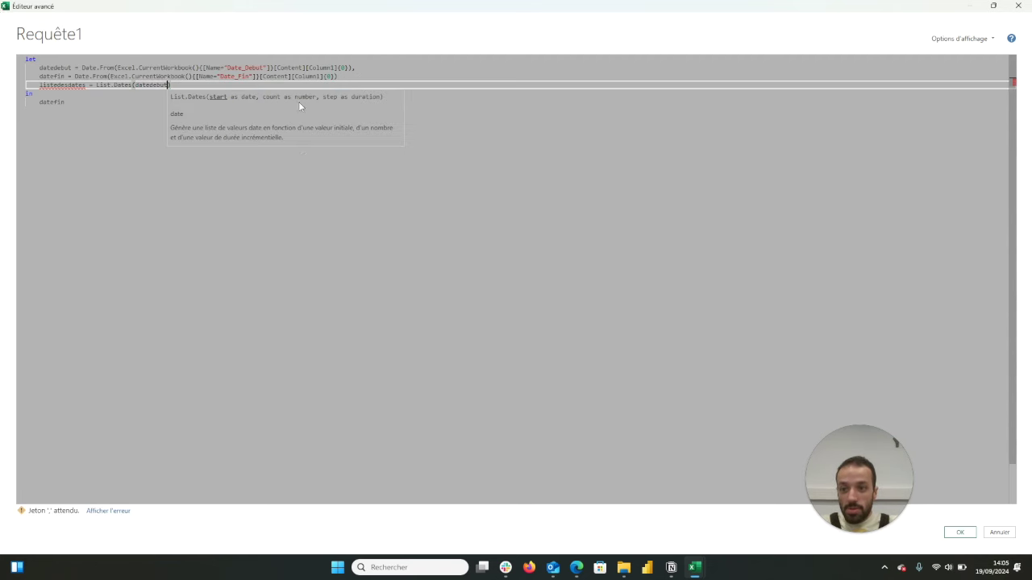
{"action": "type", "text": ","}
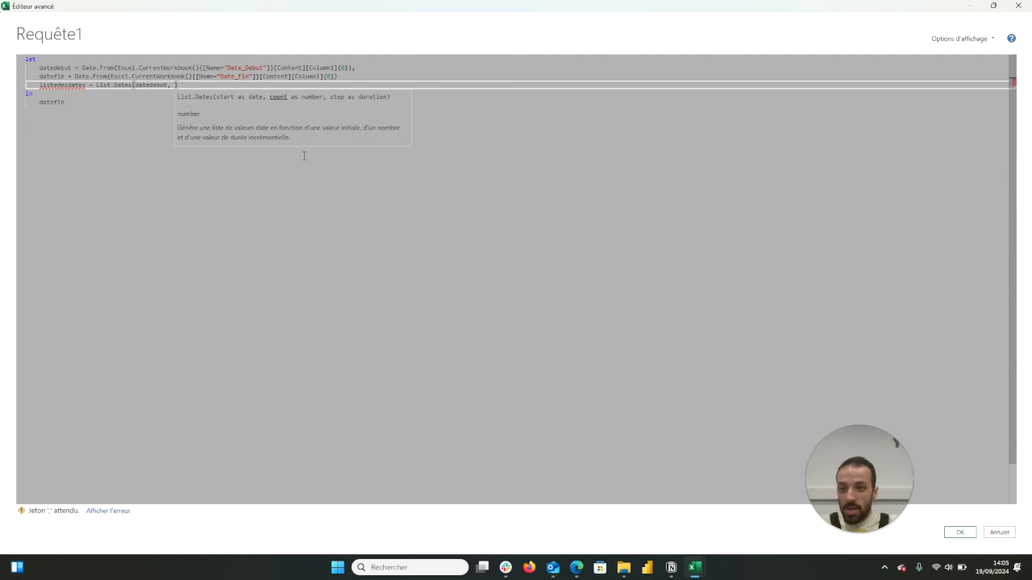
Give List.Dates the count Number.From(datefin-datedebut) and add the missing comma after datefin
{"action": "type", "text": "Number"}
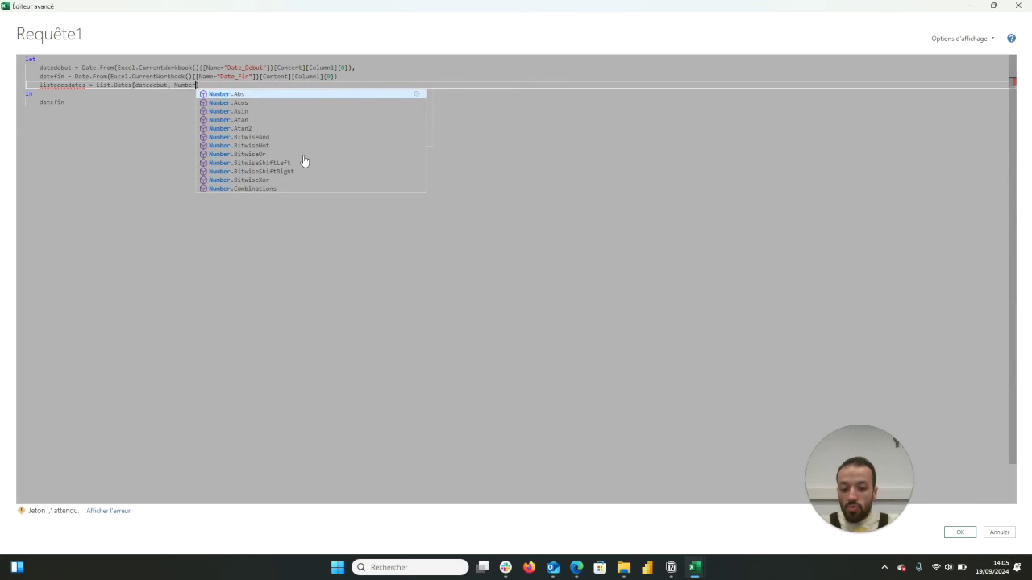
{"action": "type", "text": ".From("}
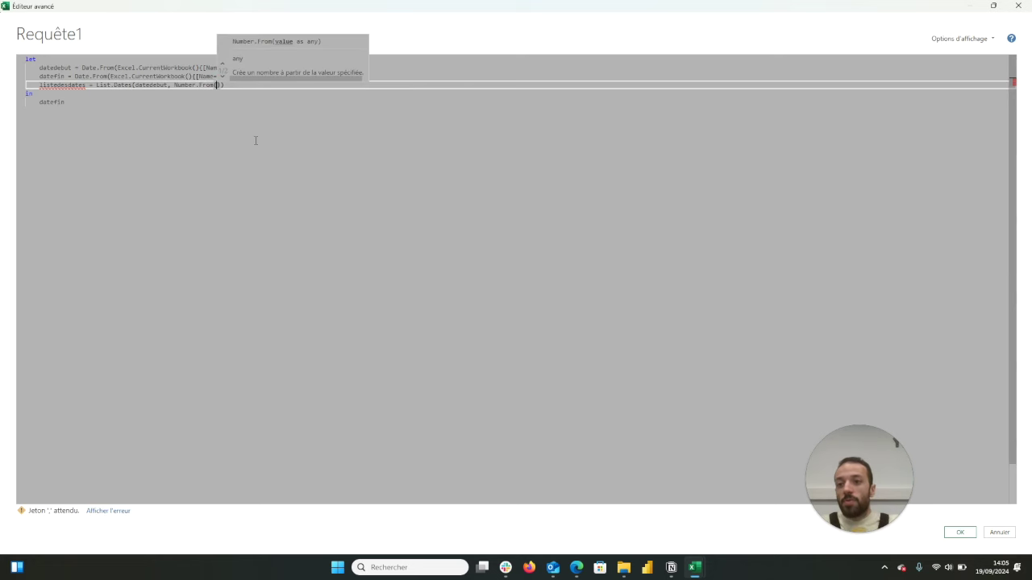
{"action": "type", "text": "datef"}
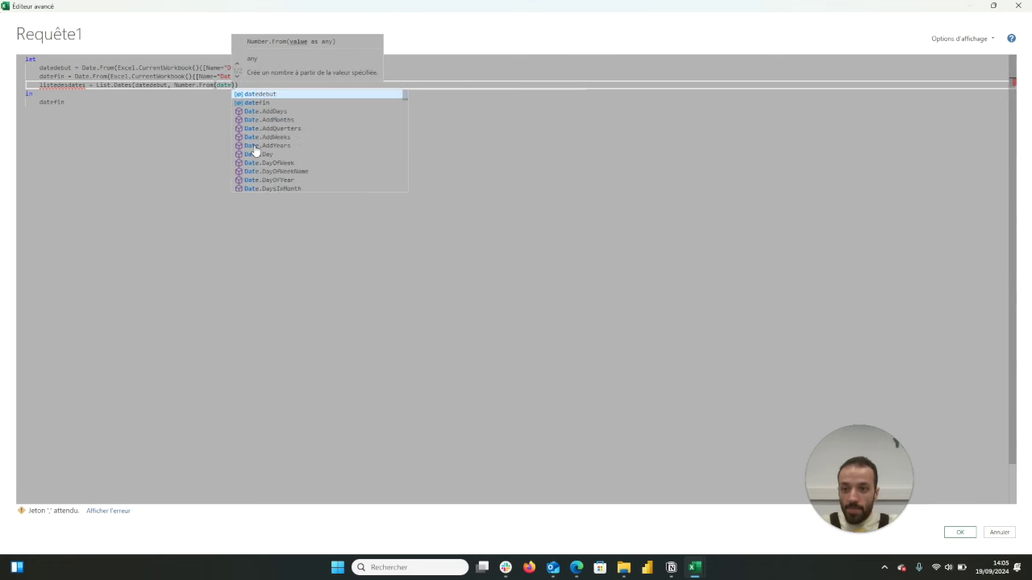
{"action": "type", "text": "in"}
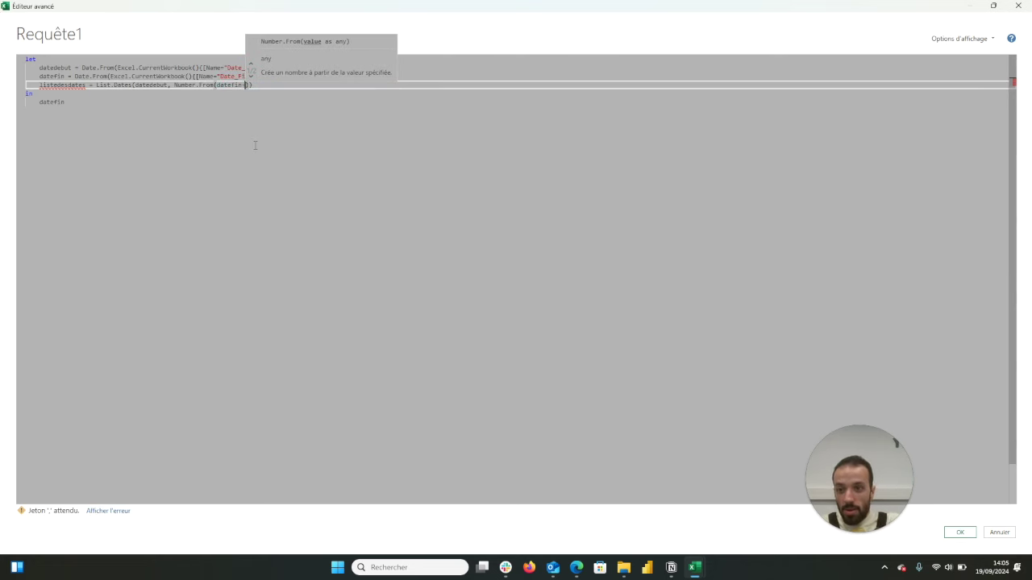
{"action": "type", "text": " datedebut"}
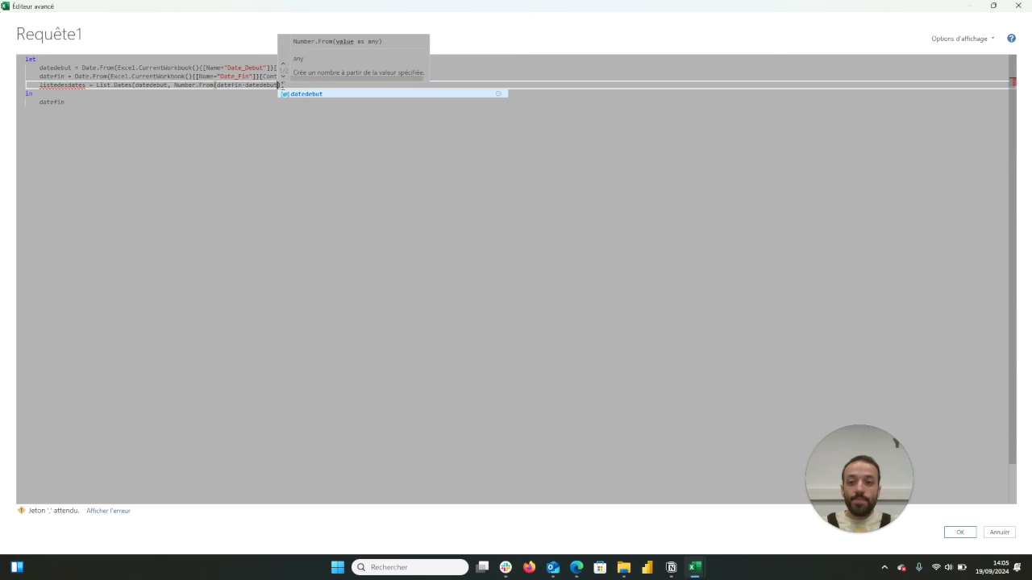
{"action": "left_click", "coordinate": [282, 85]}
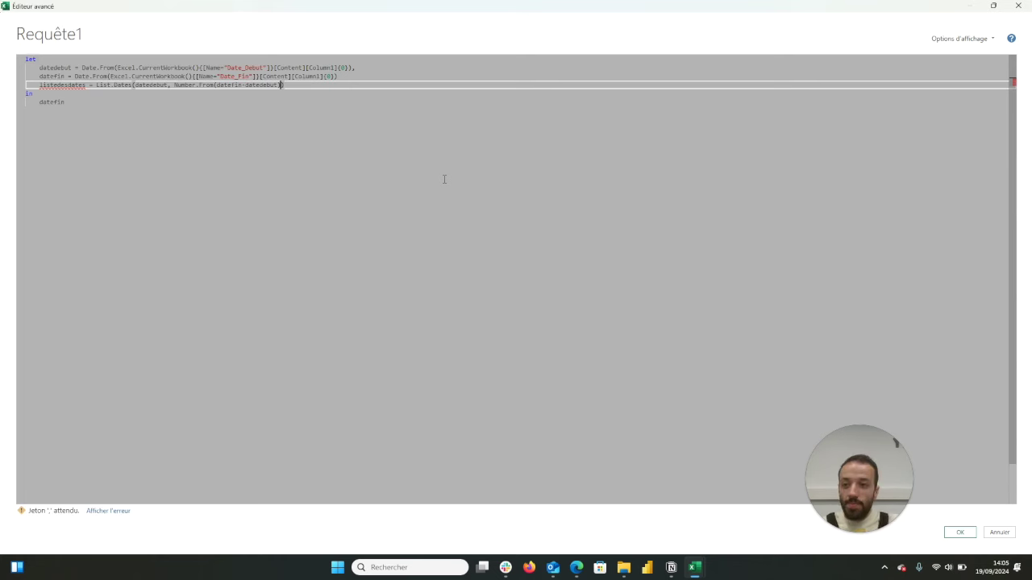
{"action": "type", "text": ")"}
{"action": "left_click", "coordinate": [365, 76]}
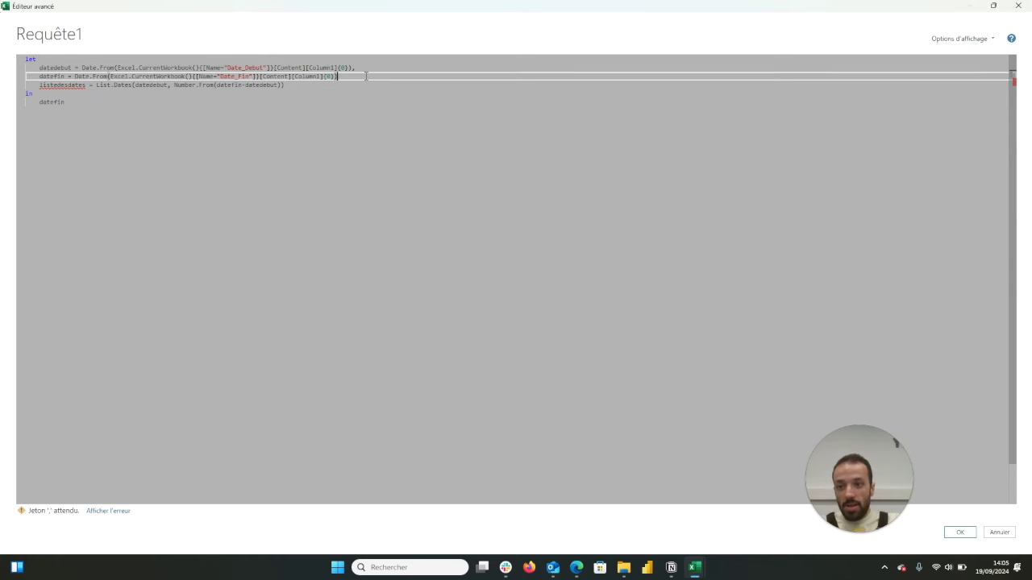
{"action": "type", "text": ","}
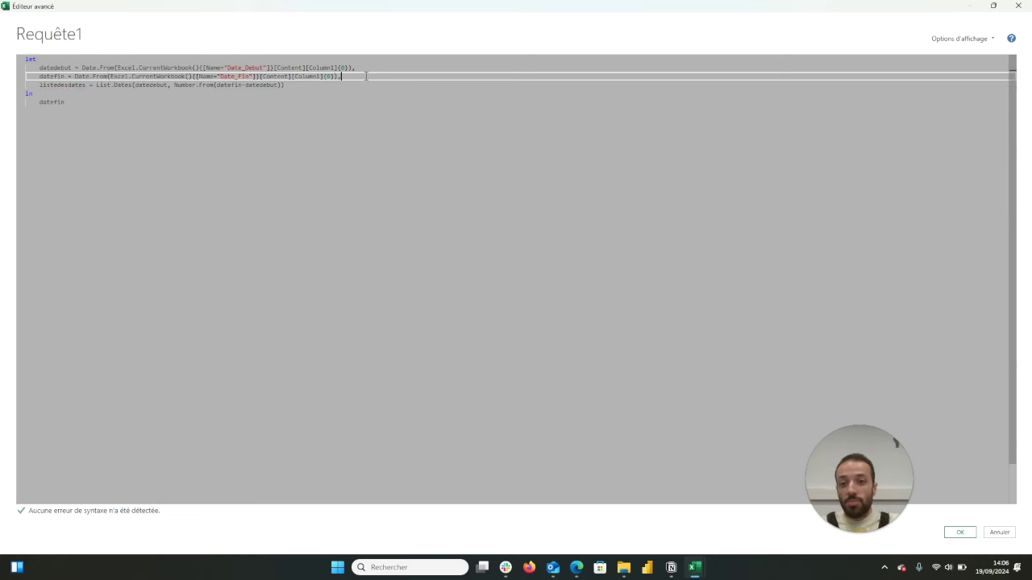
{"action": "left_click", "coordinate": [282, 84]}
Add +1 and #duration(1,0,0,0) to List.Dates and output listedesdates instead of datefin
{"action": "type", "text": "+1"}
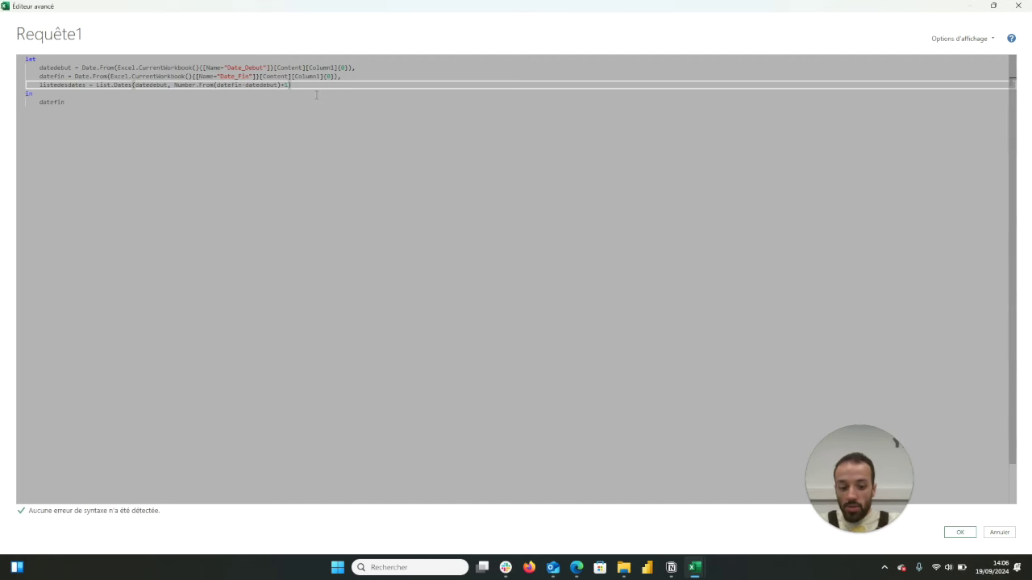
{"action": "type", "text": ", "}
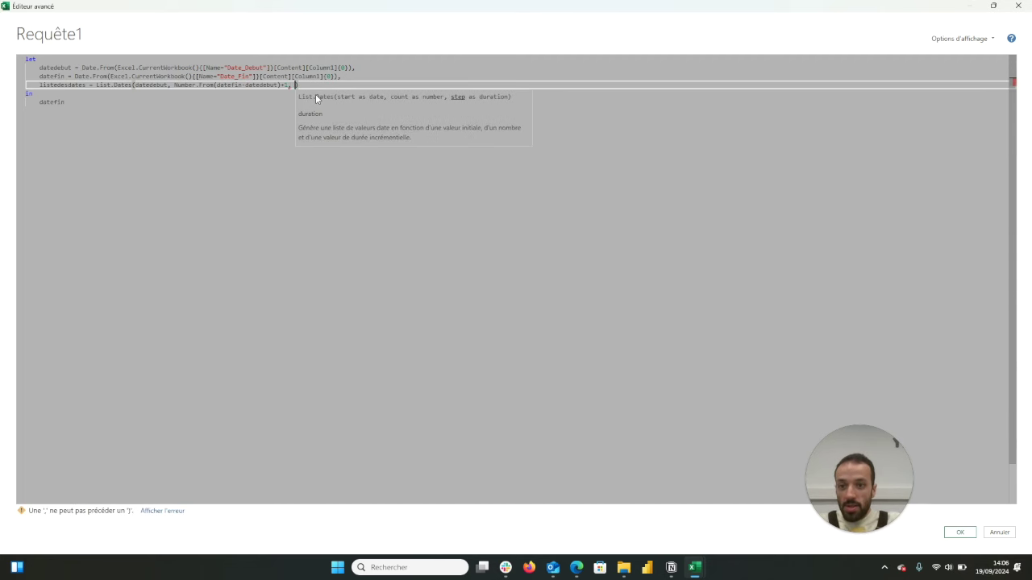
{"action": "type", "text": "#duration()"}
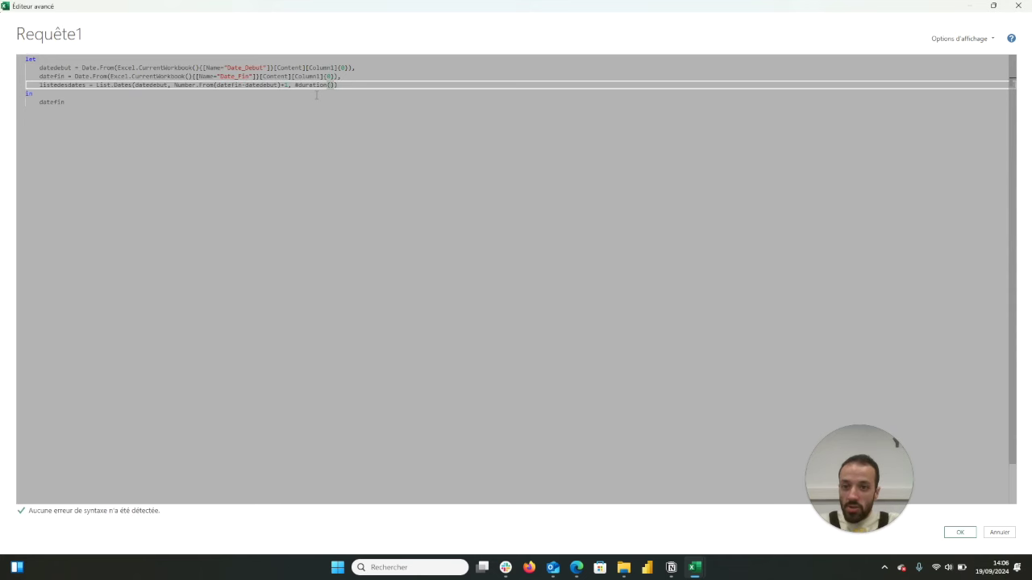
{"action": "type", "text": "1,0,0"}
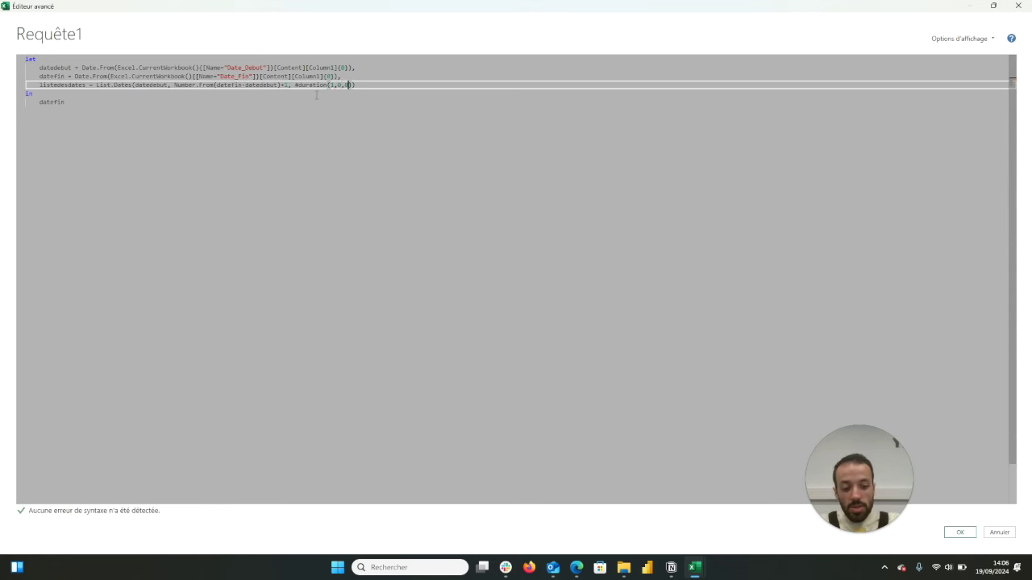
{"action": "type", "text": ",0"}
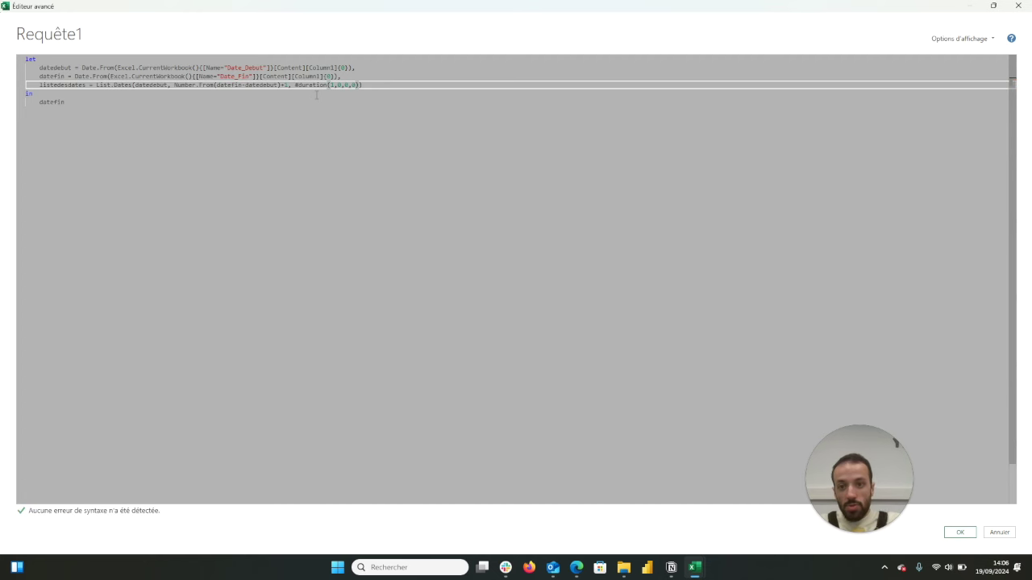
{"action": "left_click_drag", "start_coordinate": [65, 102], "coordinate": [35, 102]}
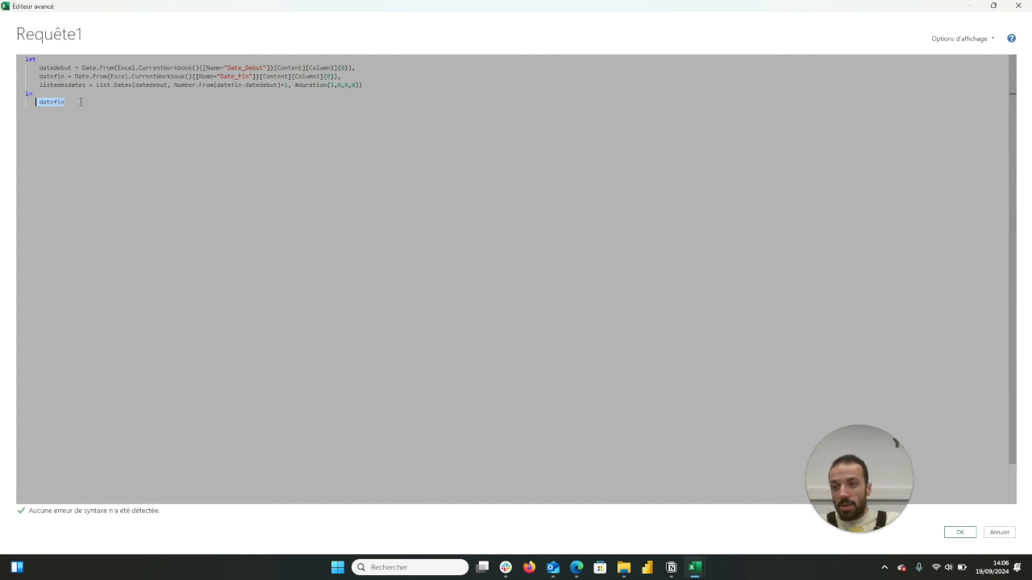
{"action": "double_click", "coordinate": [50, 102]}
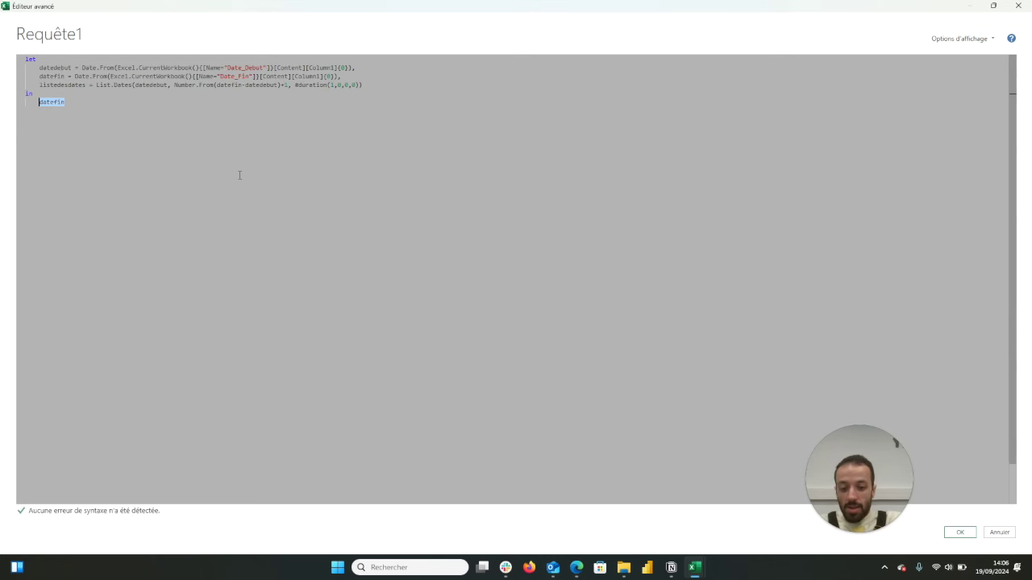
{"action": "key", "text": "BackSpace"}
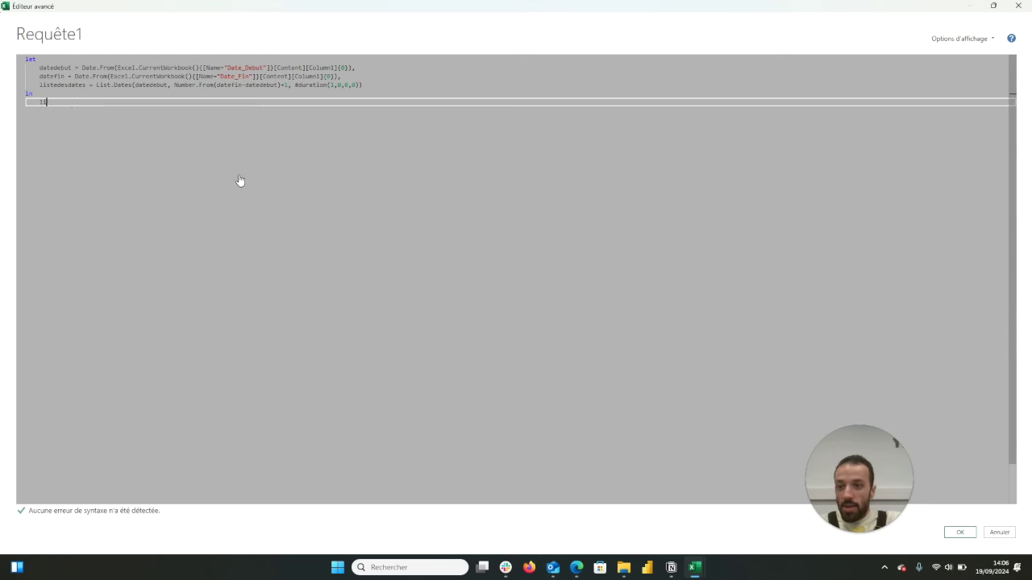
{"action": "type", "text": "liste"}
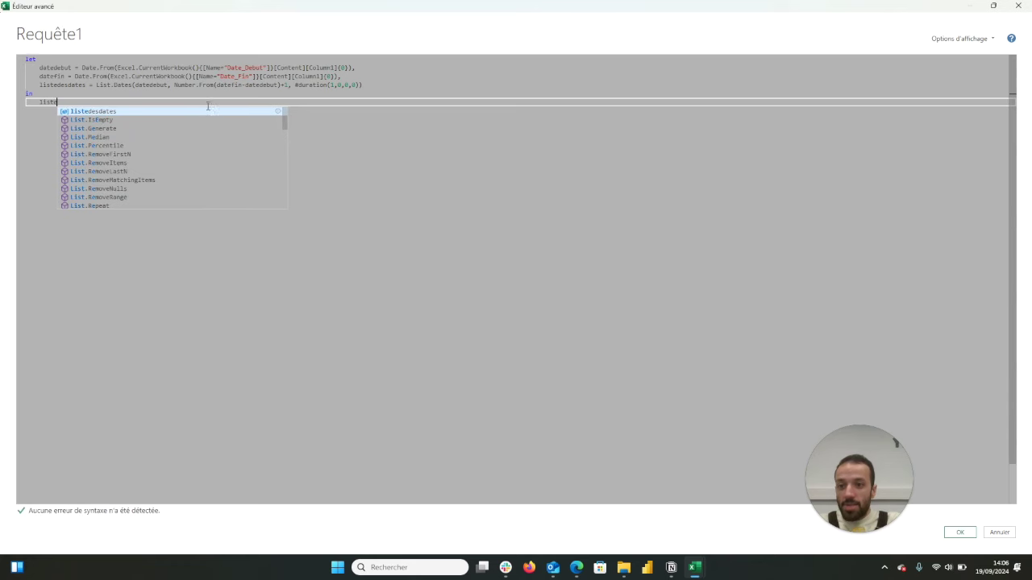
{"action": "left_click", "coordinate": [207, 111]}
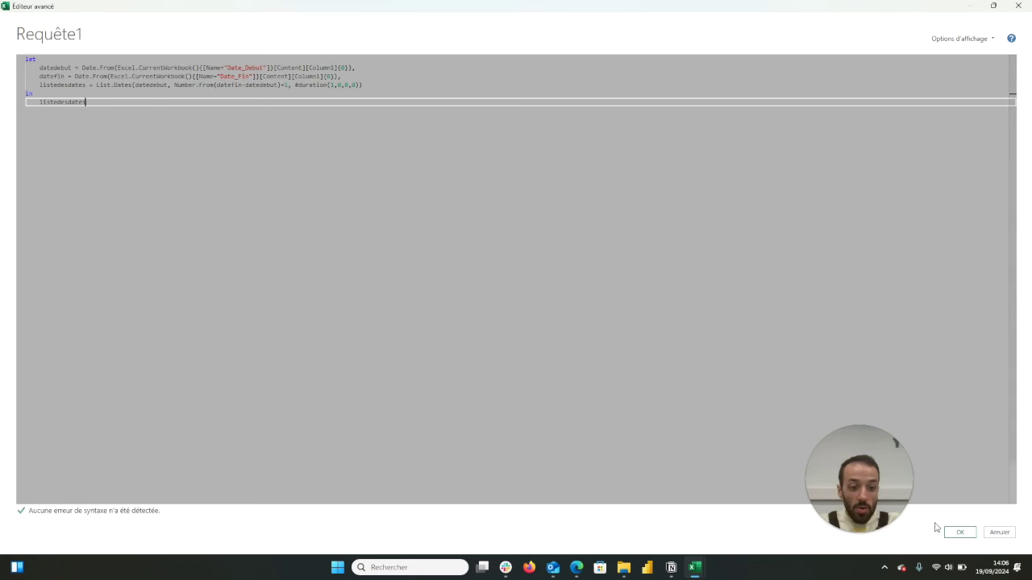
{"action": "left_click", "coordinate": [959, 532]}
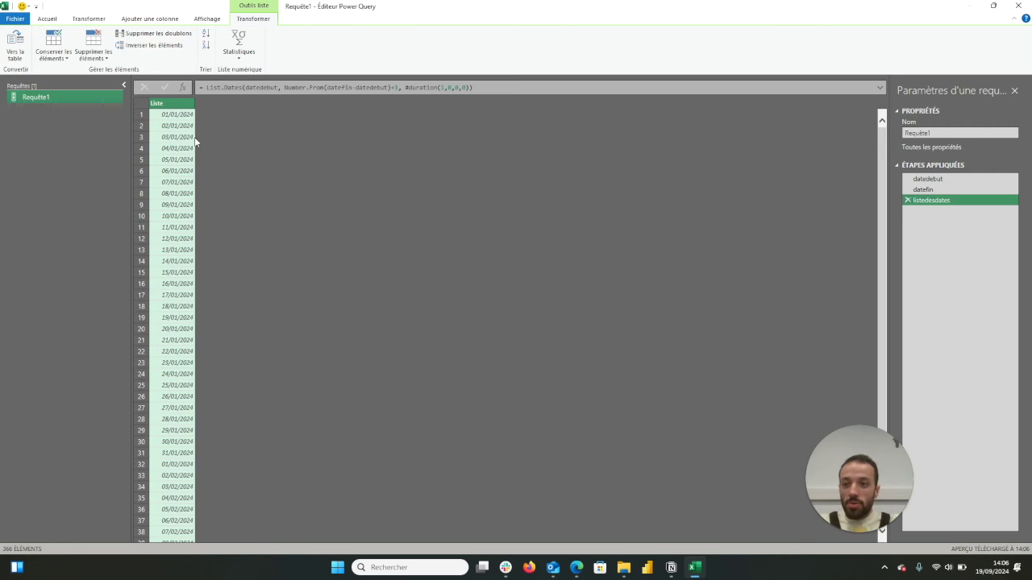
{"action": "left_click", "coordinate": [23, 54]}
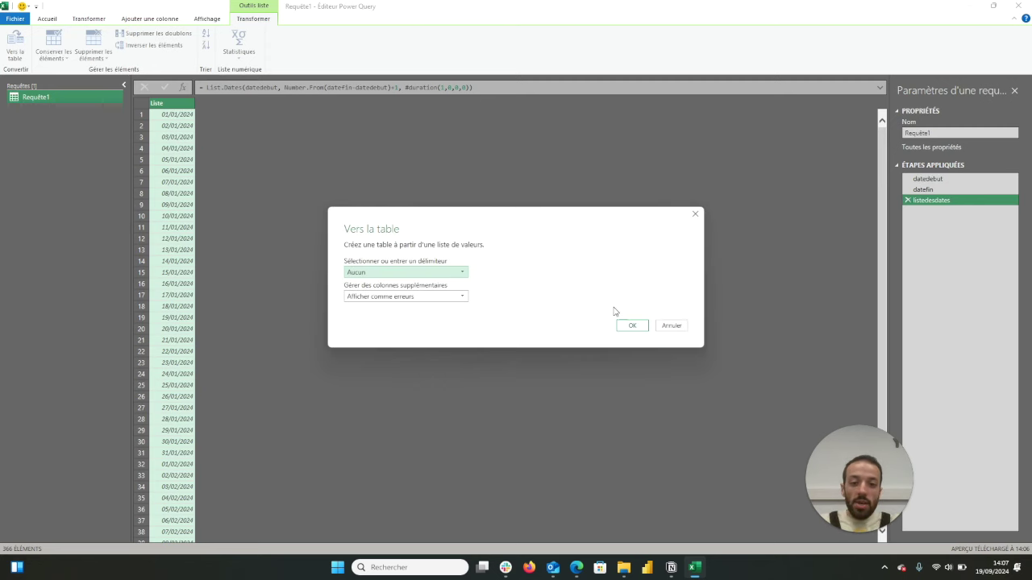
{"action": "left_click", "coordinate": [632, 326]}
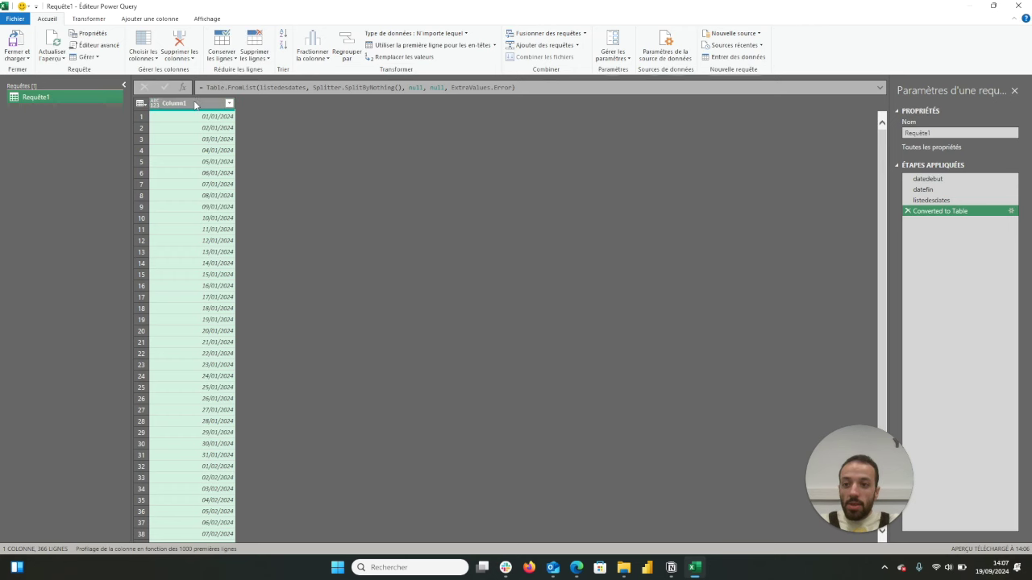
{"action": "scroll", "coordinate": [208, 238], "scroll_direction": "down", "scroll_amount": 10}
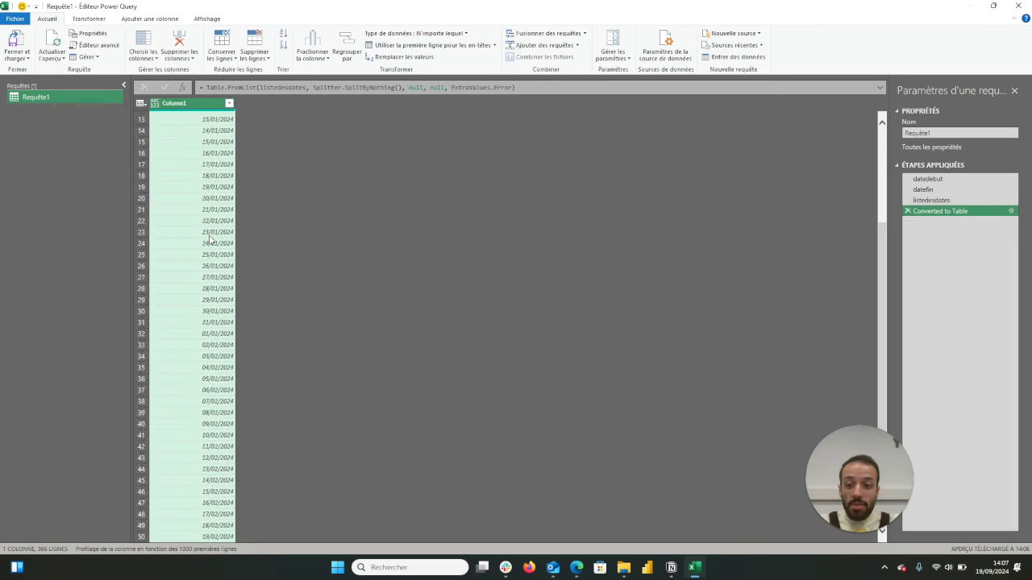
{"action": "scroll", "coordinate": [208, 239], "scroll_direction": "down", "scroll_amount": 5}
{"action": "scroll", "coordinate": [209, 239], "scroll_direction": "down", "scroll_amount": 5}
{"action": "scroll", "coordinate": [209, 239], "scroll_direction": "down", "scroll_amount": 5}
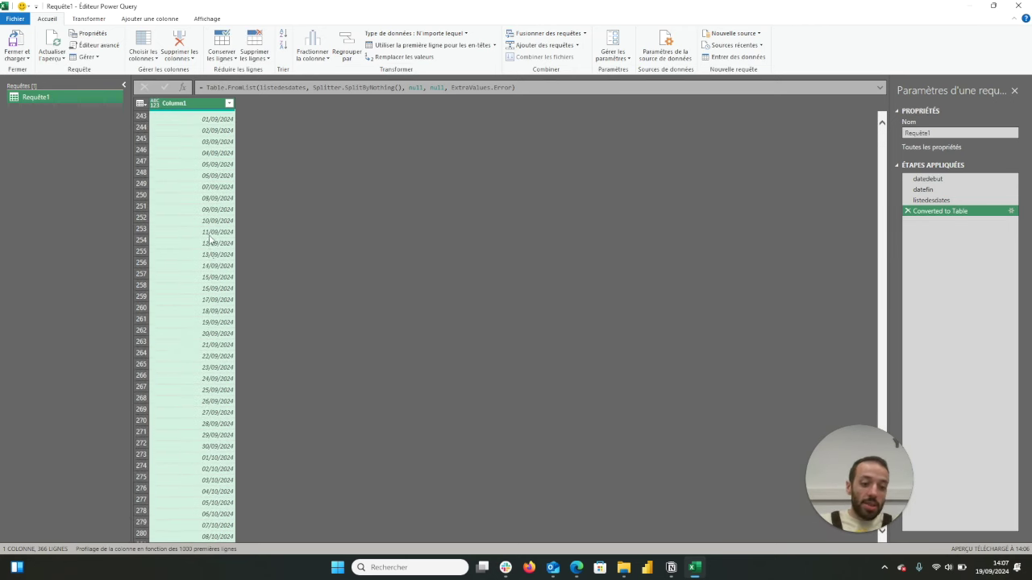
{"action": "scroll", "coordinate": [209, 239], "scroll_direction": "down", "scroll_amount": 5}
{"action": "scroll", "coordinate": [209, 239], "scroll_direction": "up", "scroll_amount": 20}
{"action": "scroll", "coordinate": [208, 240], "scroll_direction": "up", "scroll_amount": 12}
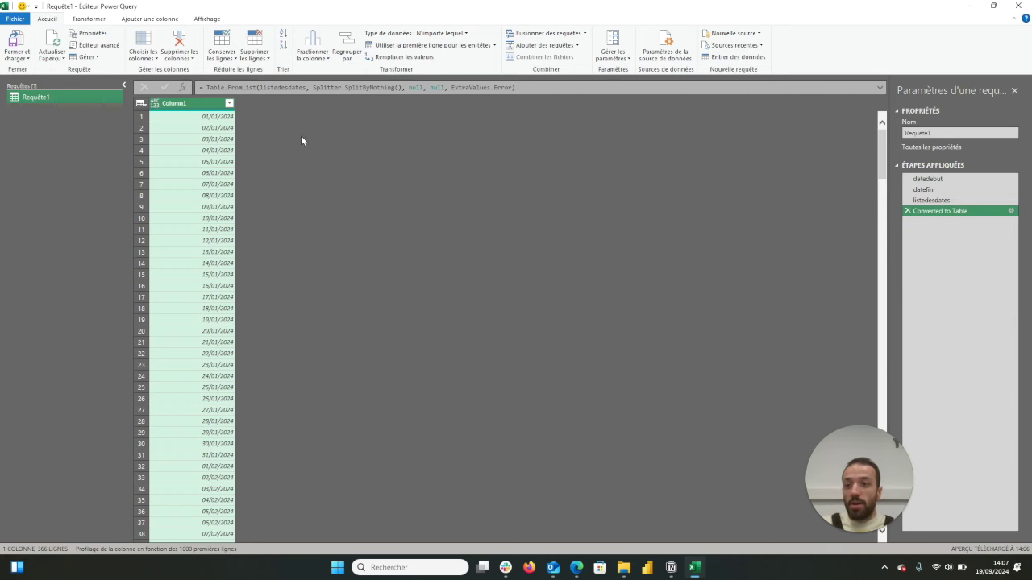
{"action": "left_click", "coordinate": [138, 19]}
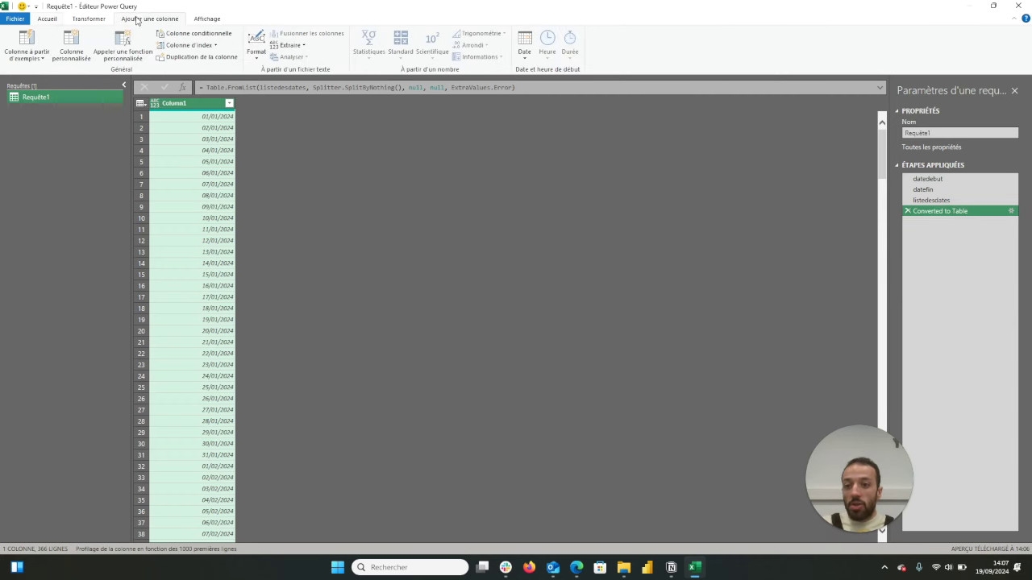
Add a Nom du jour column, filter out samedi and dimanche, then delete that helper column
{"action": "left_click", "coordinate": [525, 48]}
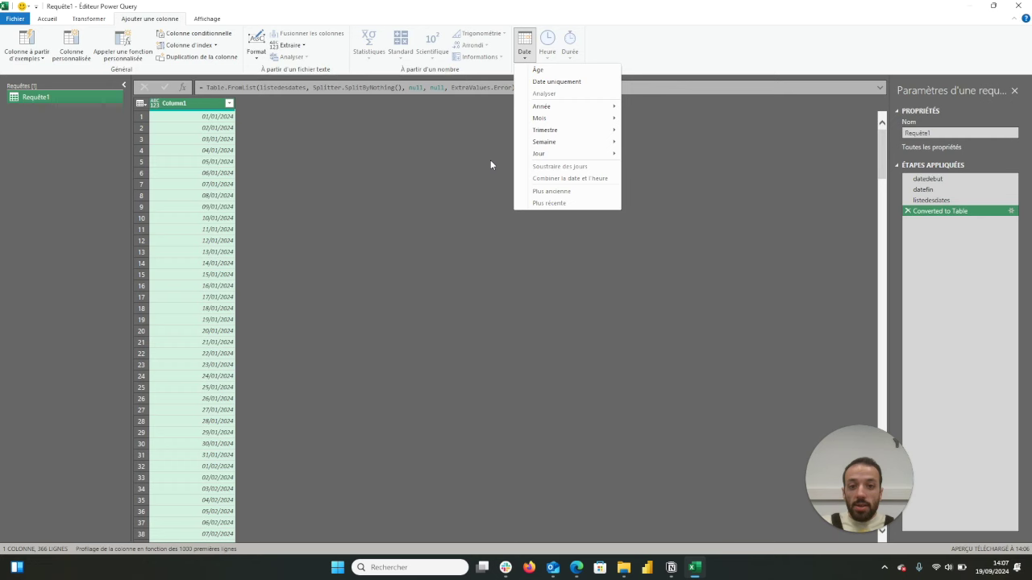
{"action": "mouse_move", "coordinate": [561, 153]}
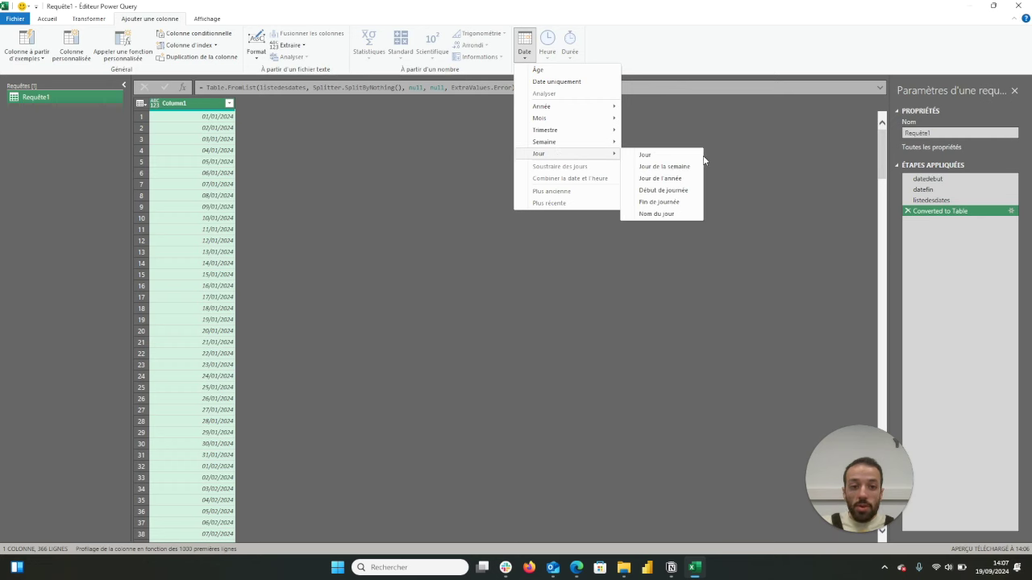
{"action": "left_click", "coordinate": [675, 215]}
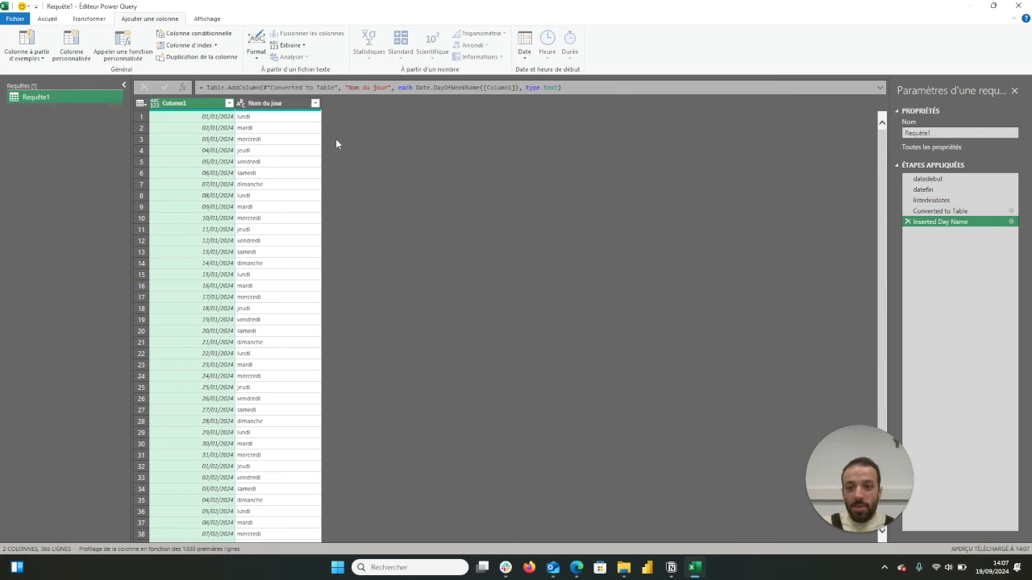
{"action": "left_click", "coordinate": [314, 103]}
{"action": "left_click", "coordinate": [164, 227]}
{"action": "left_click", "coordinate": [164, 281]}
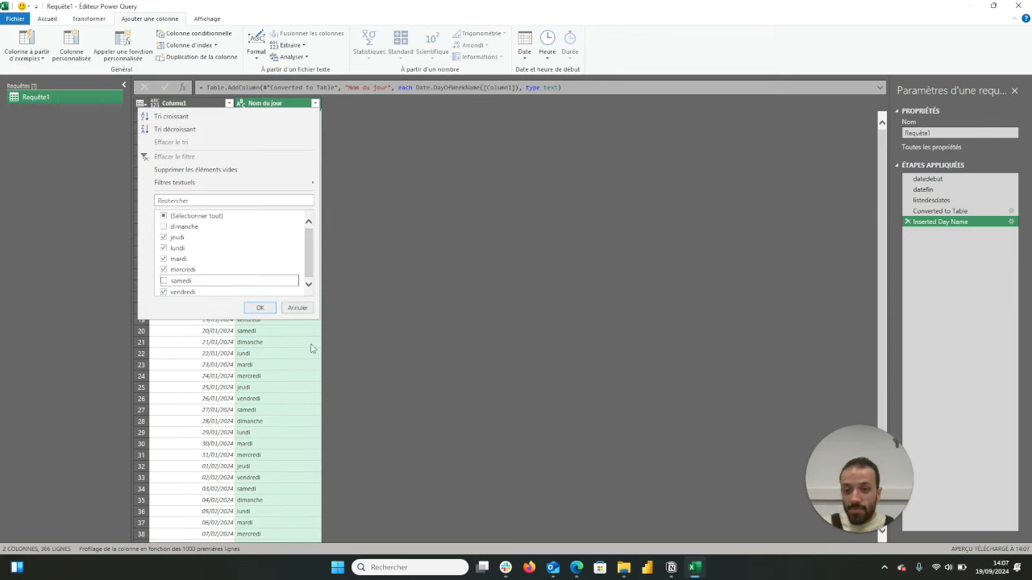
{"action": "left_click", "coordinate": [261, 310]}
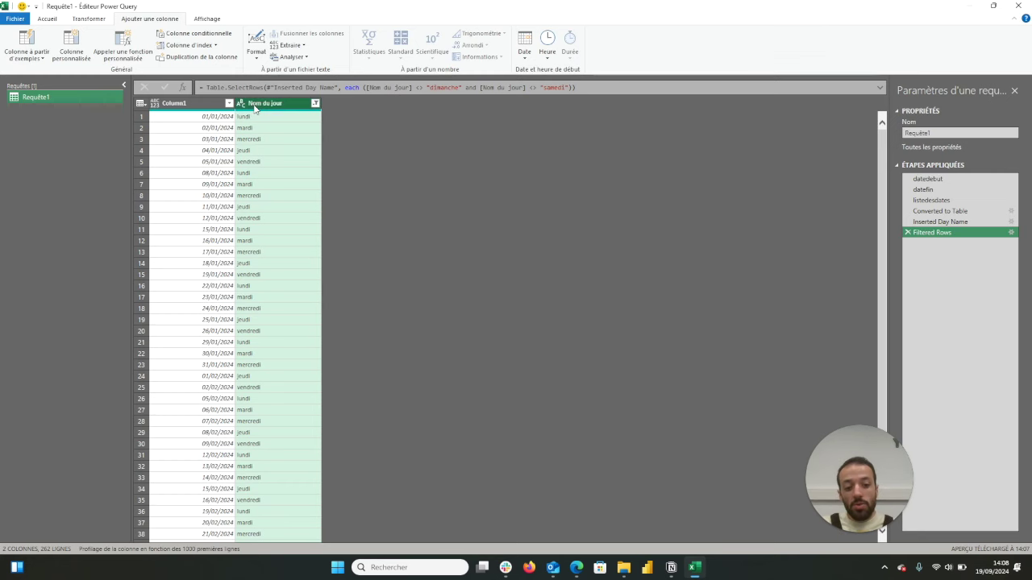
{"action": "key", "text": "Delete"}
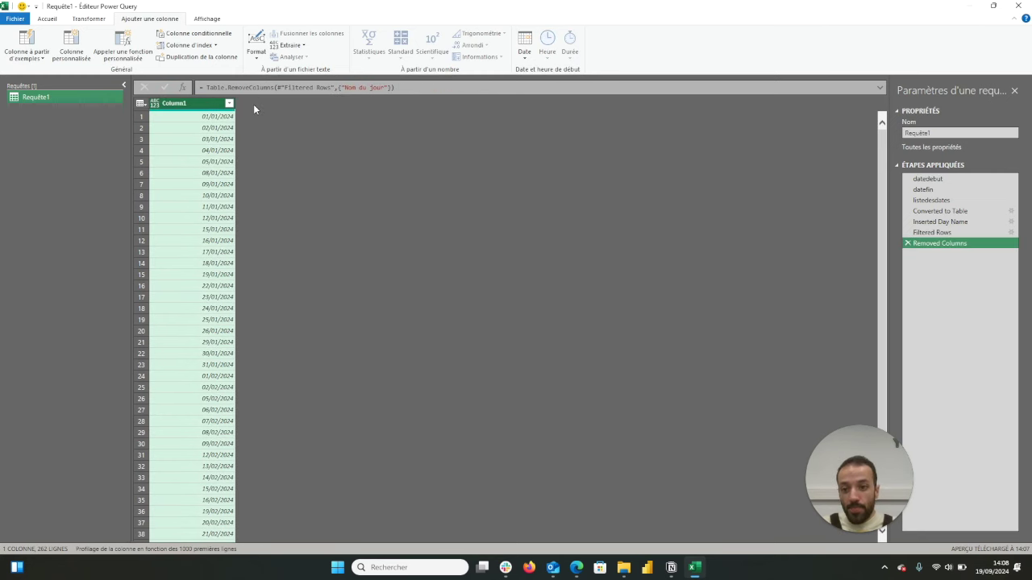
Rename Column1 to 'Date', give it the Date type, then bring up api.gouv.fr in Edge
{"action": "double_click", "coordinate": [203, 105]}
{"action": "type", "text": "Dat"}
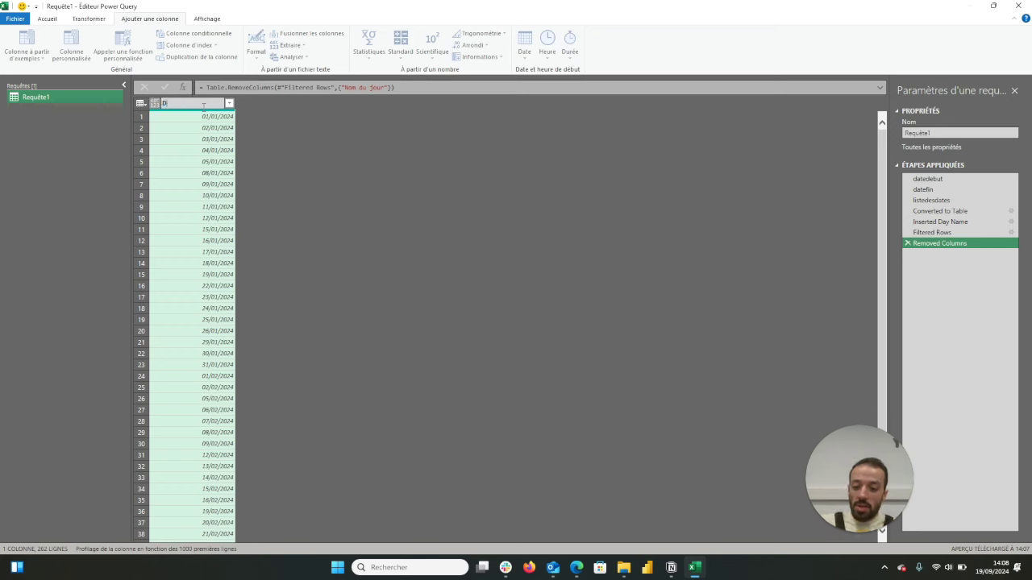
{"action": "type", "text": "e"}
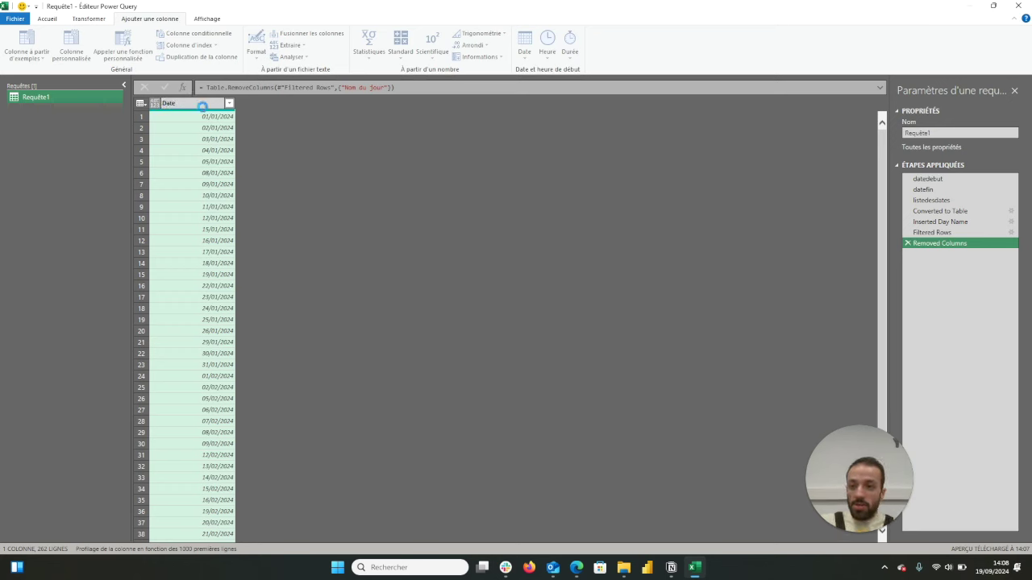
{"action": "key", "text": "Return"}
{"action": "left_click", "coordinate": [157, 104]}
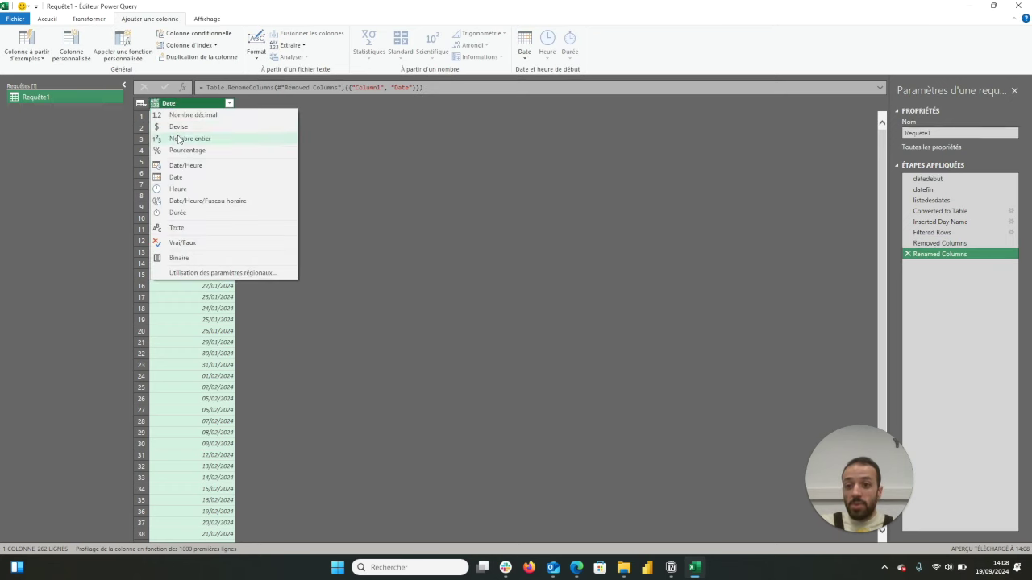
{"action": "left_click", "coordinate": [177, 176]}
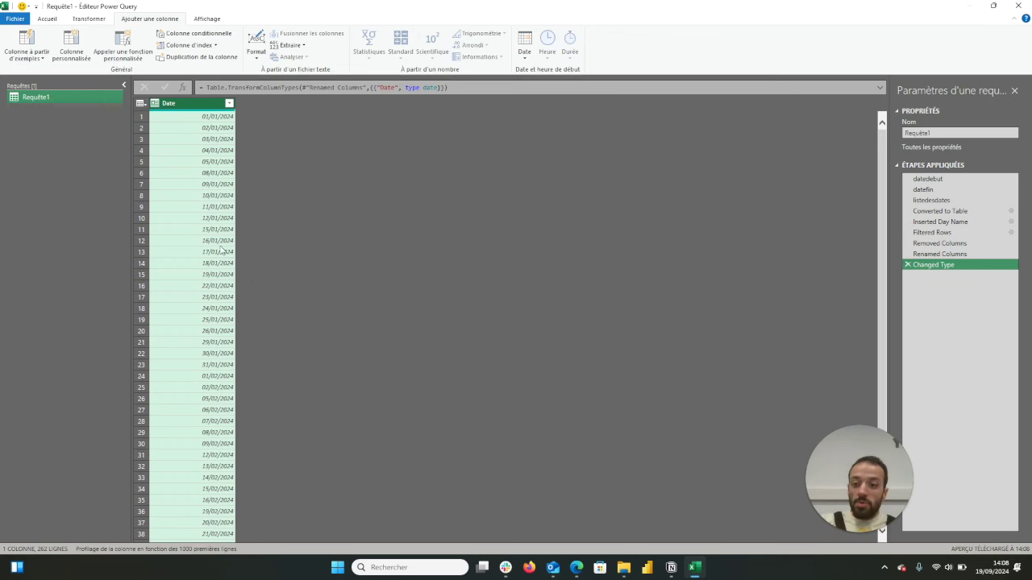
{"action": "left_click", "coordinate": [577, 568]}
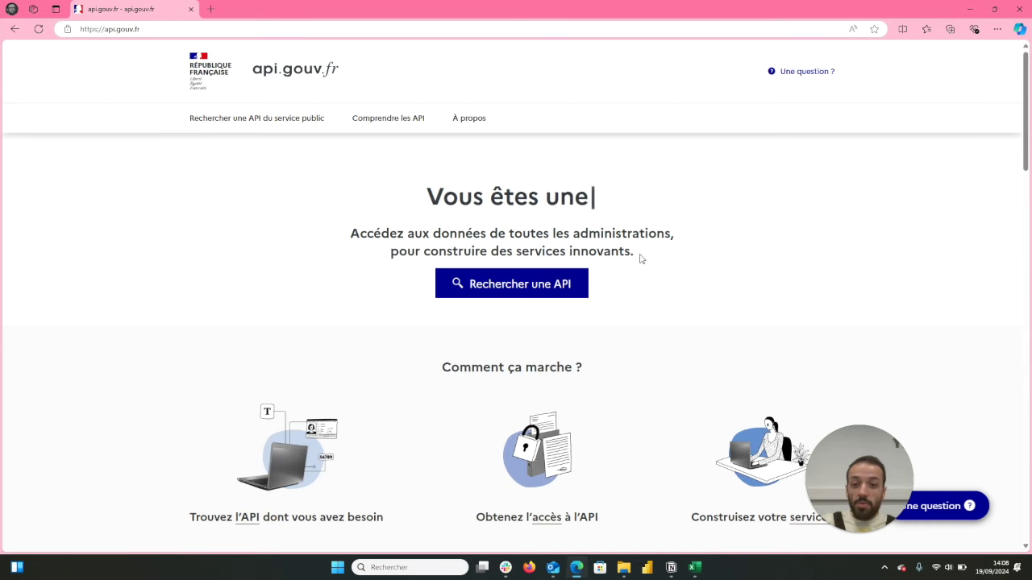
Search api.gouv.fr for 'Jours' and open the Jours fériés API's test documentation
{"action": "left_click", "coordinate": [561, 296]}
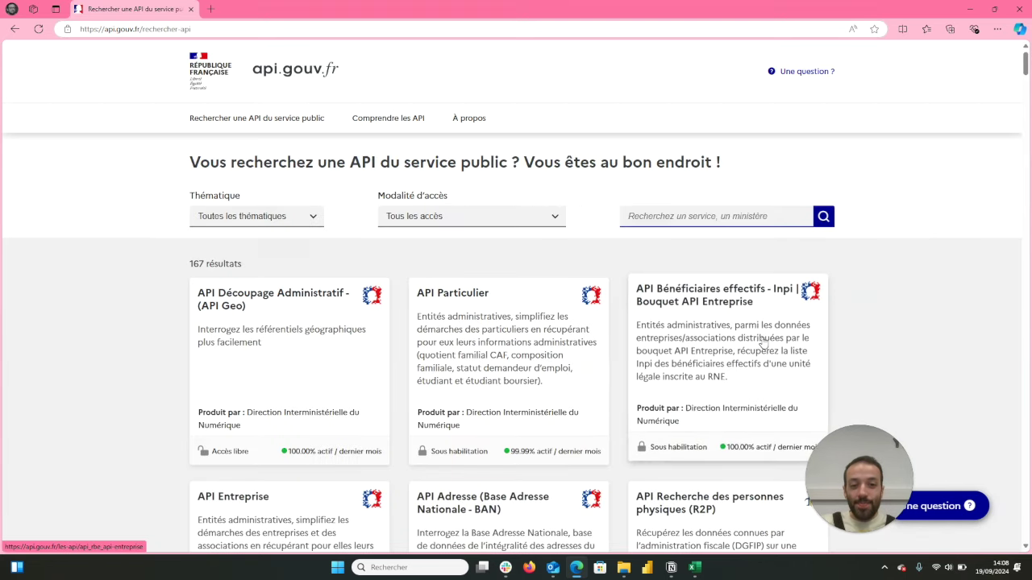
{"action": "left_click", "coordinate": [703, 220]}
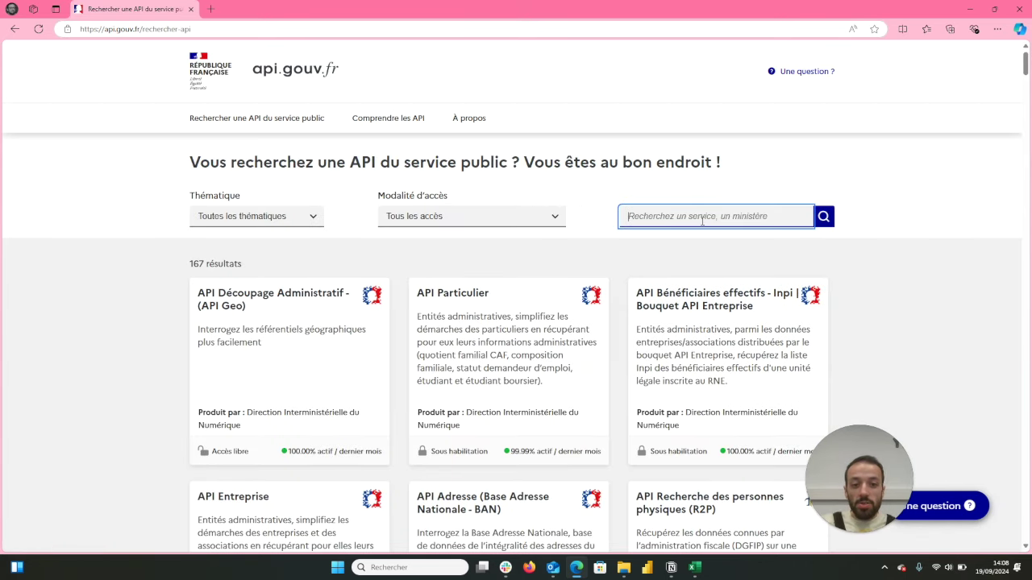
{"action": "type", "text": "J"}
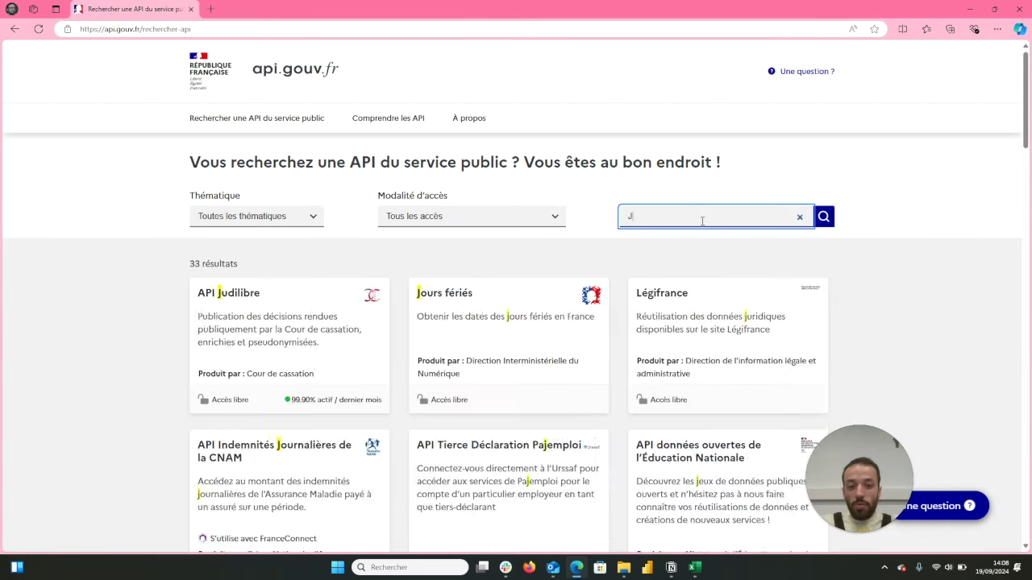
{"action": "type", "text": "ours"}
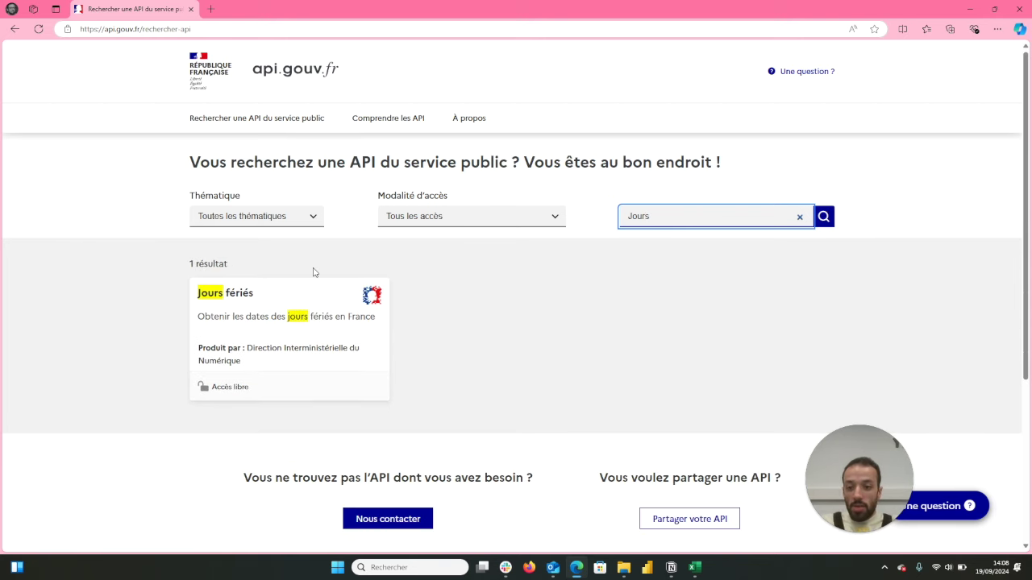
{"action": "left_click", "coordinate": [272, 326]}
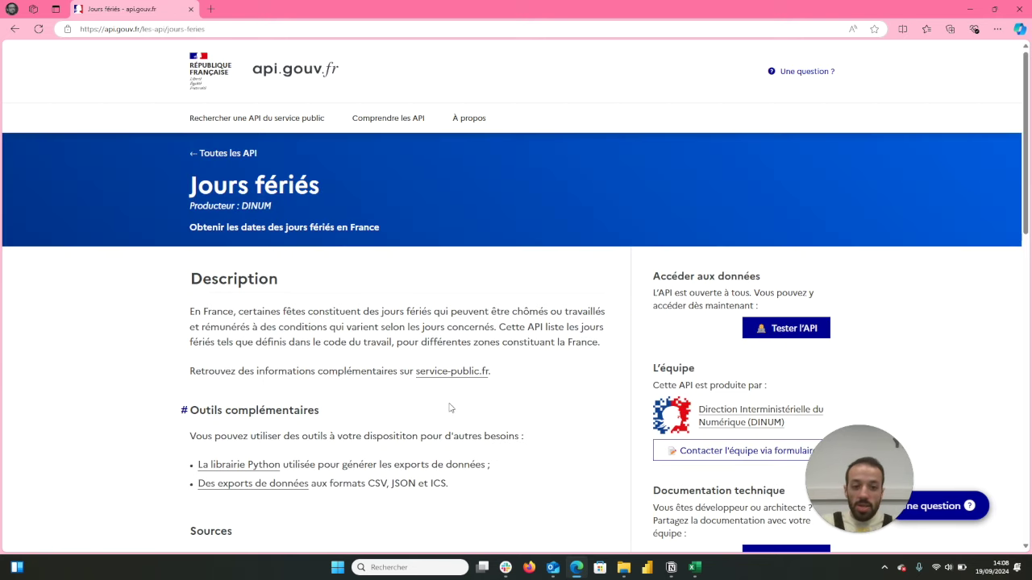
{"action": "left_click", "coordinate": [795, 342]}
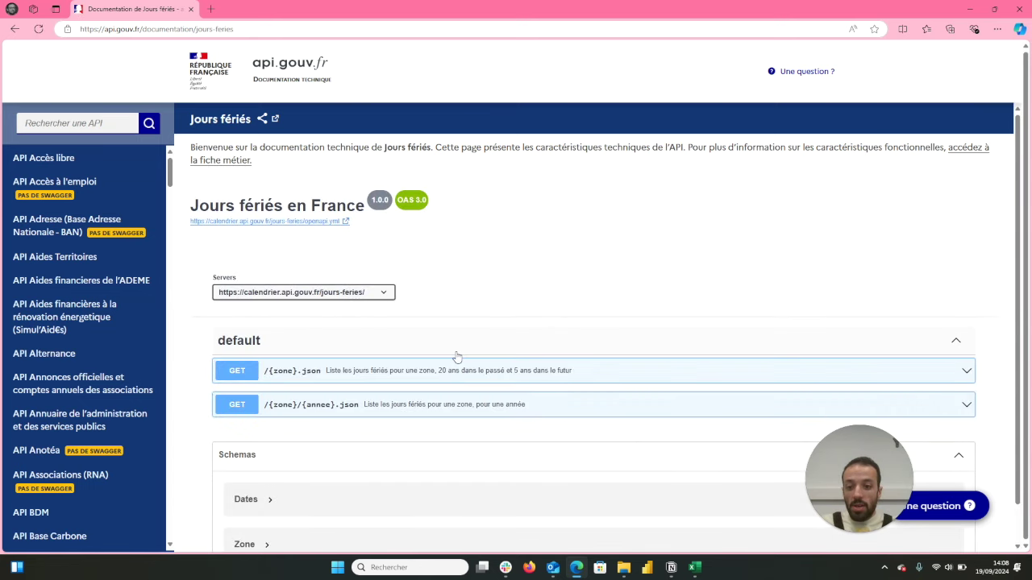
Run GET /{zone}.json for metropole, copy the Request URL, and return to Excel
{"action": "scroll", "coordinate": [456, 357], "scroll_direction": "down", "scroll_amount": 1}
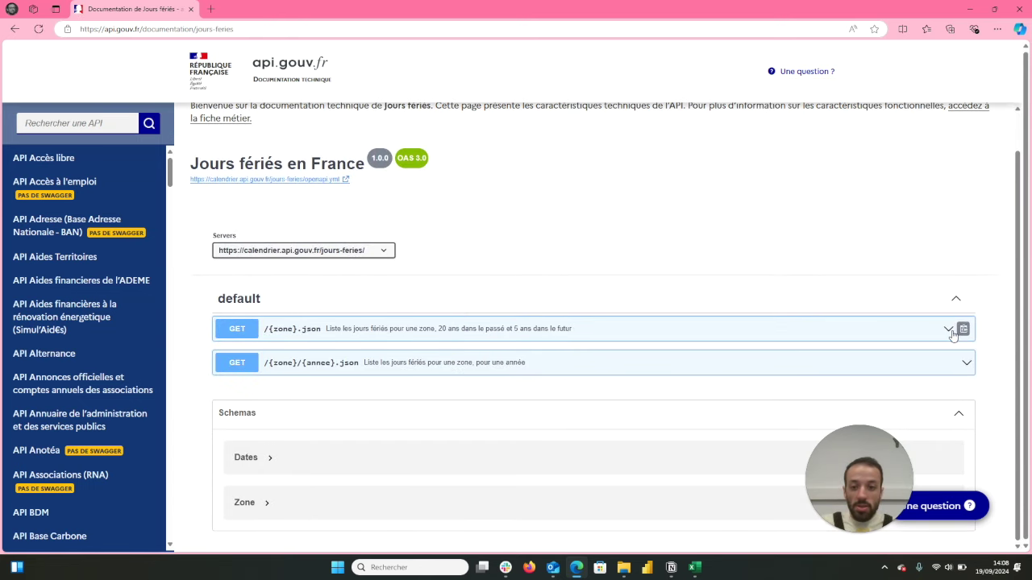
{"action": "left_click", "coordinate": [822, 330]}
{"action": "scroll", "coordinate": [382, 389], "scroll_direction": "down", "scroll_amount": 3}
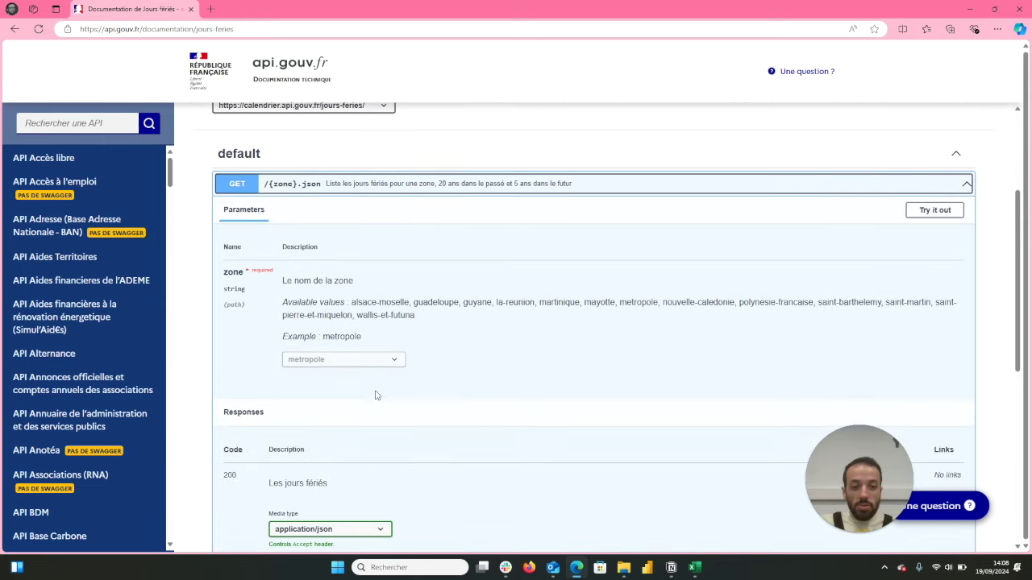
{"action": "left_click", "coordinate": [935, 213]}
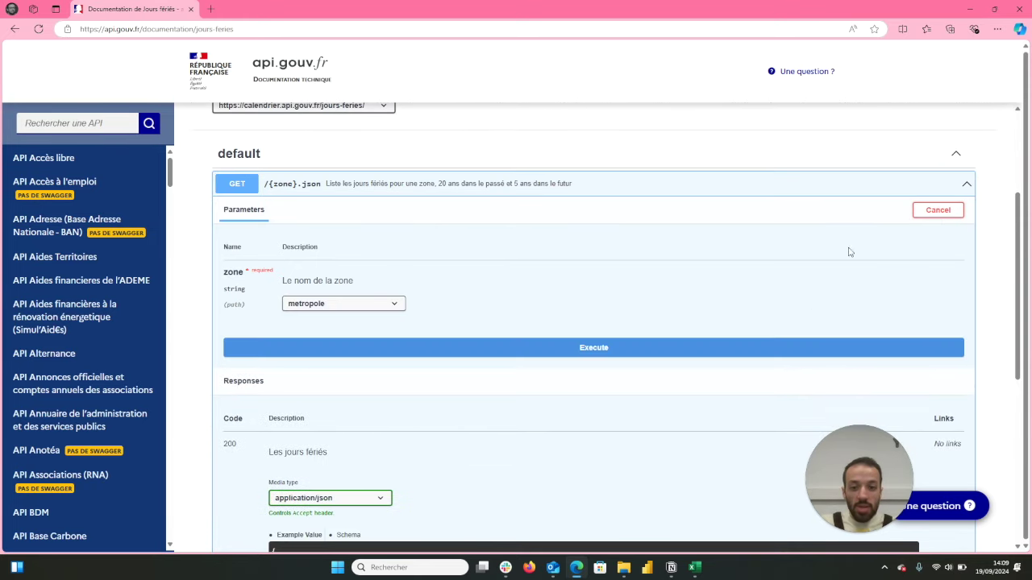
{"action": "left_click", "coordinate": [581, 357]}
{"action": "scroll", "coordinate": [590, 432], "scroll_direction": "down", "scroll_amount": 2}
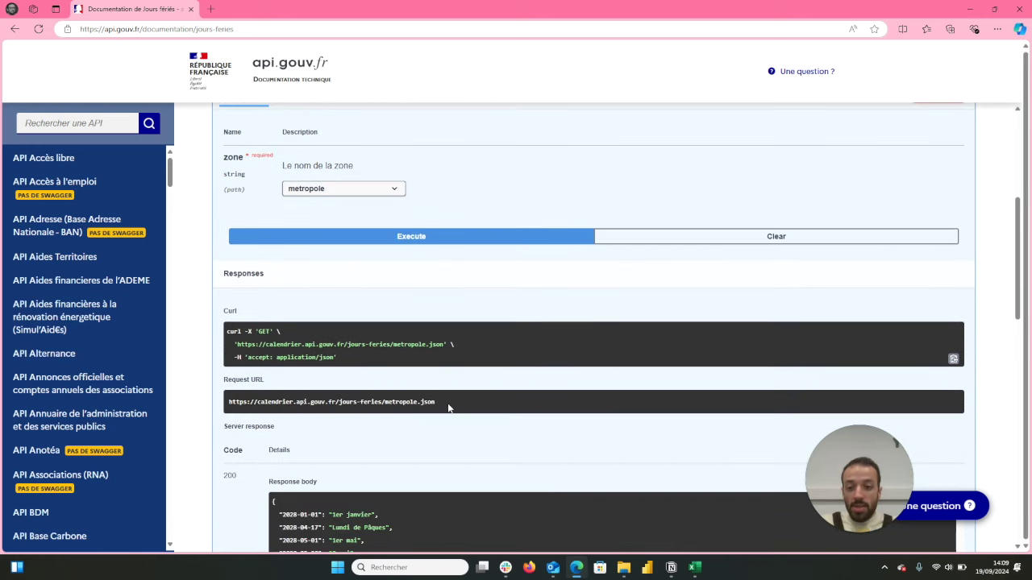
{"action": "left_click_drag", "start_coordinate": [331, 396], "coordinate": [228, 405]}
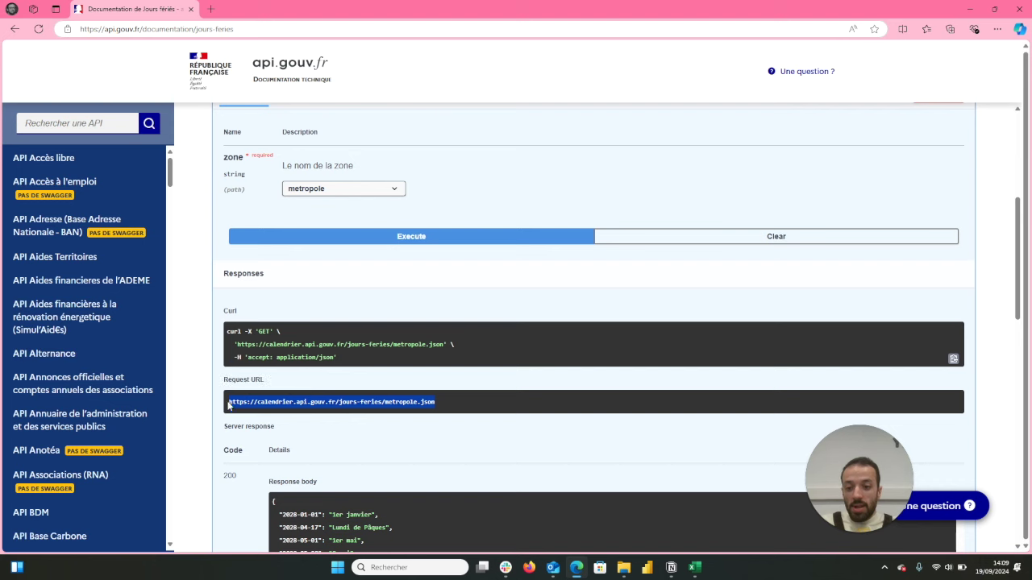
{"action": "key", "text": "ctrl+c"}
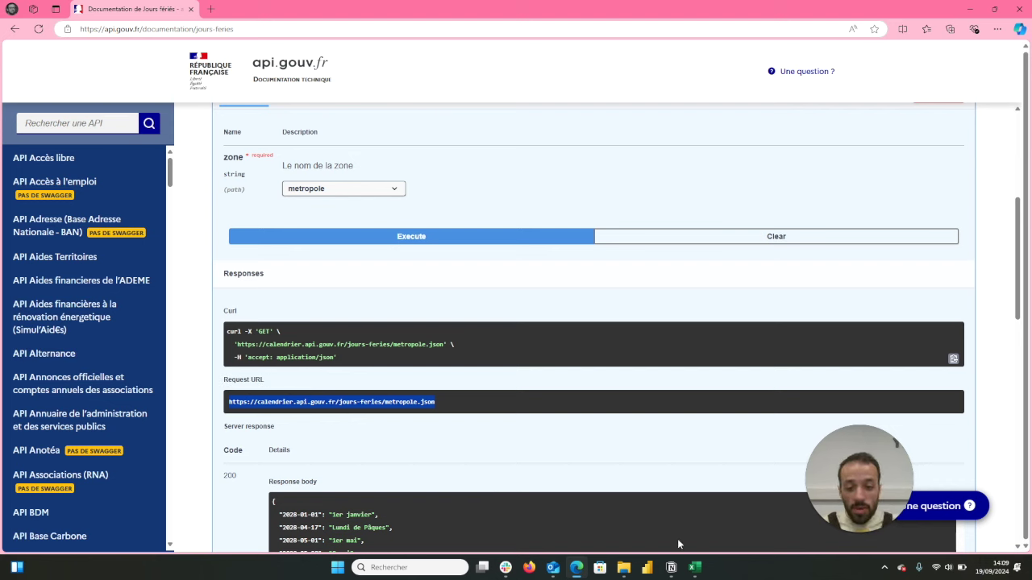
{"action": "left_click", "coordinate": [694, 516]}
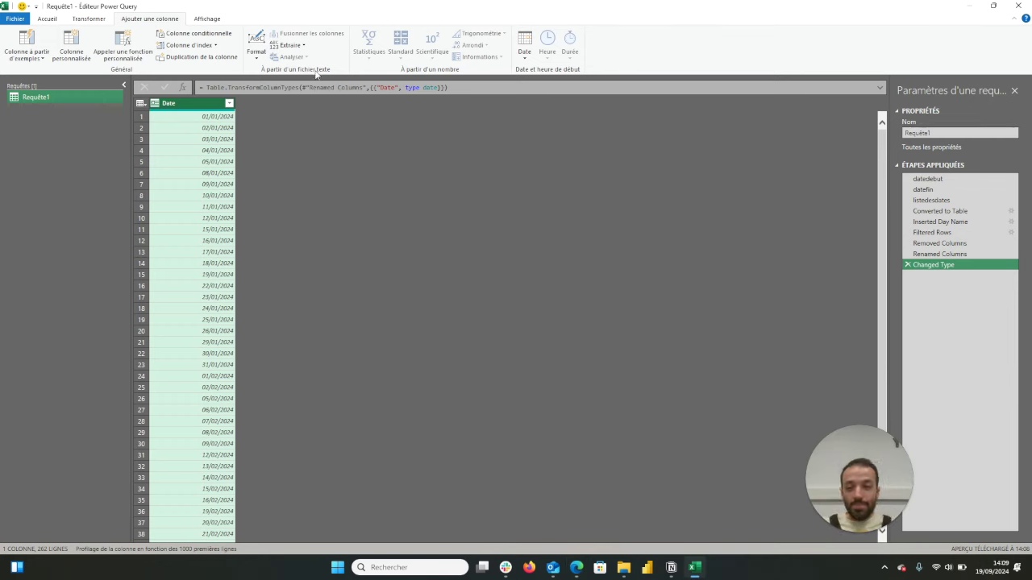
{"action": "left_click", "coordinate": [48, 19]}
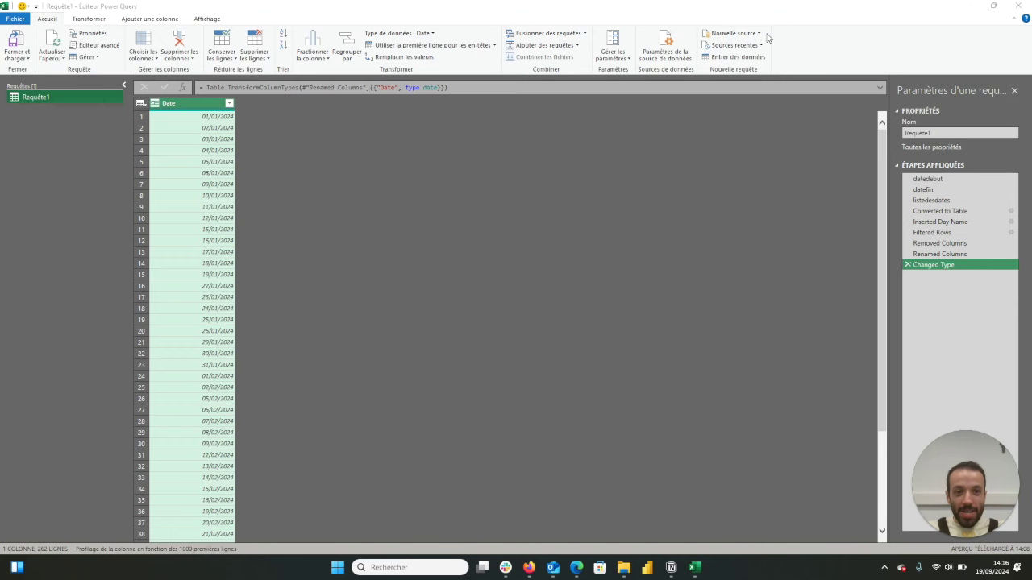
{"action": "left_click", "coordinate": [759, 35]}
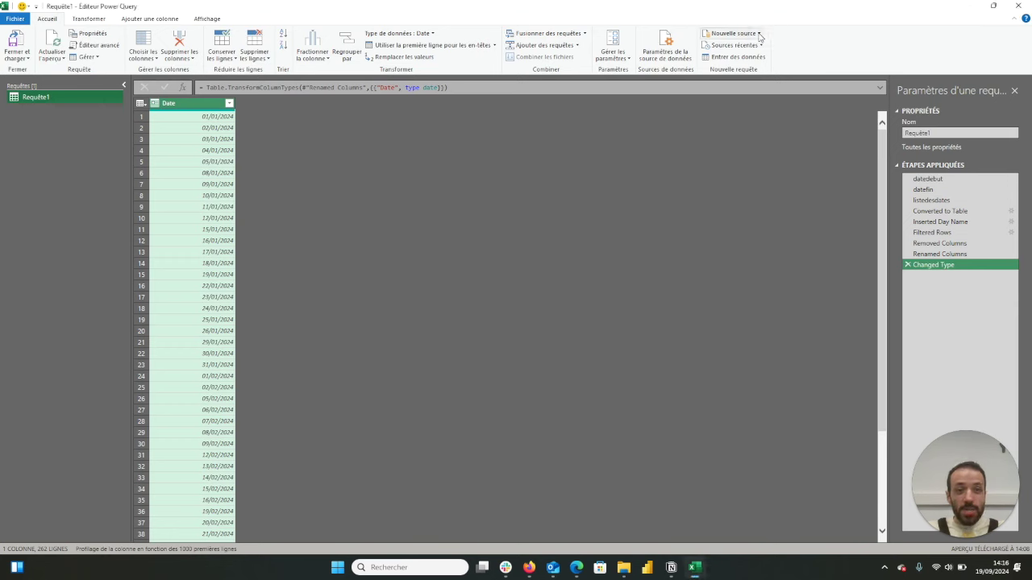
{"action": "left_click", "coordinate": [759, 35]}
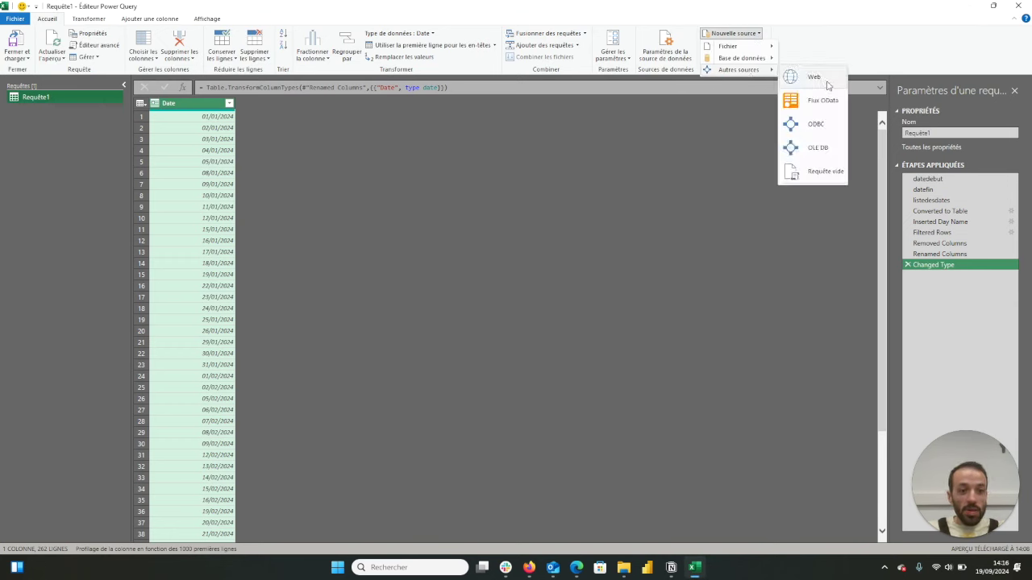
{"action": "left_click", "coordinate": [827, 84]}
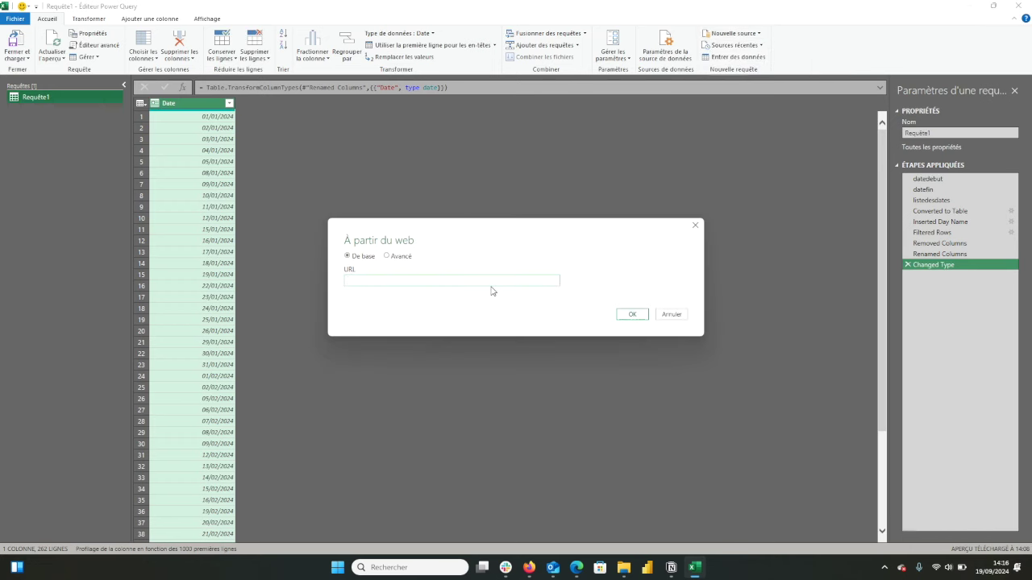
{"action": "key", "text": "ctrl+v"}
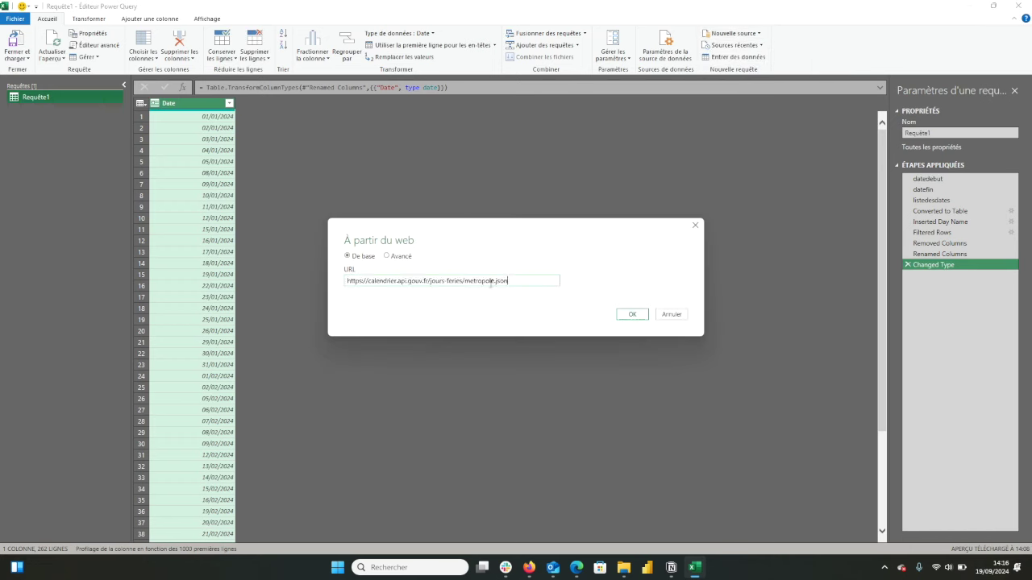
{"action": "left_click", "coordinate": [633, 316]}
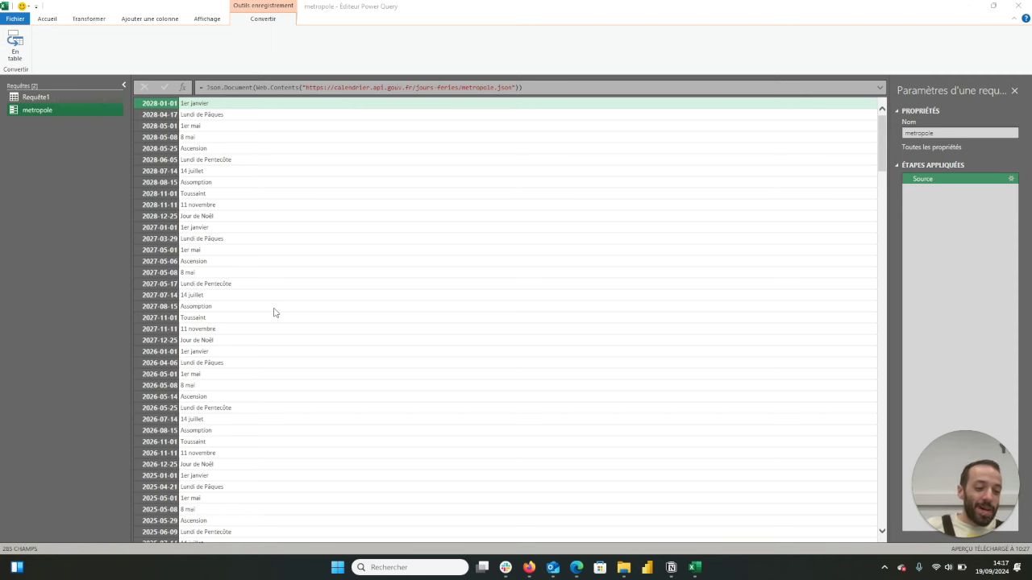
Convert the metropole record to a table, parse Name as dates, and delete the Value column
{"action": "left_click", "coordinate": [24, 47]}
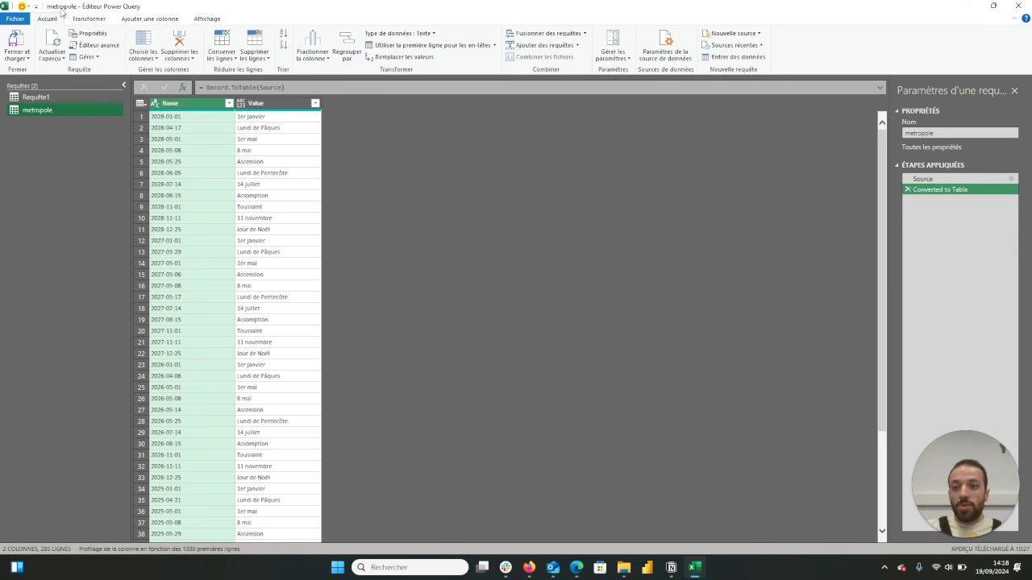
{"action": "left_click", "coordinate": [84, 20]}
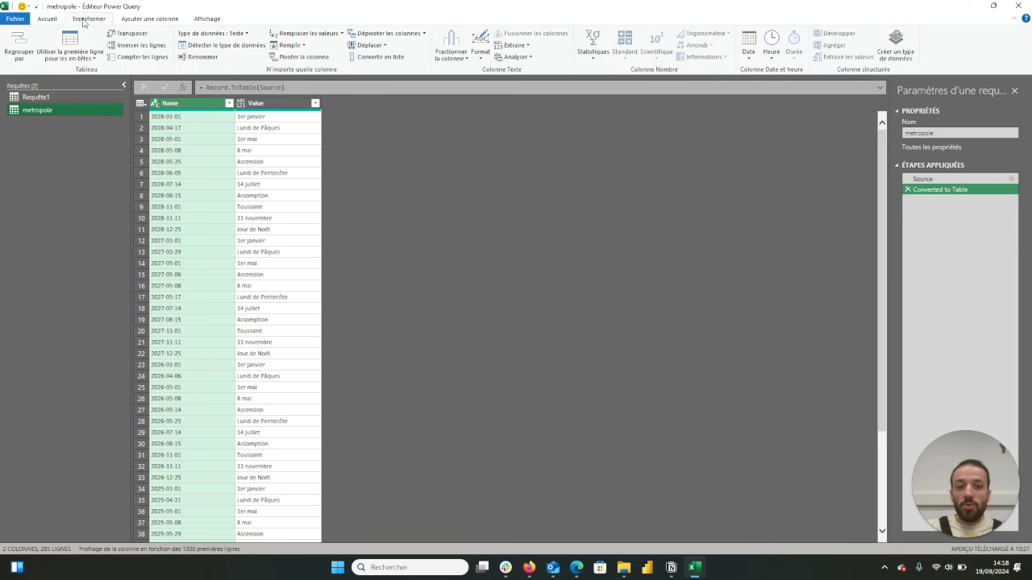
{"action": "left_click", "coordinate": [751, 55]}
{"action": "left_click", "coordinate": [766, 94]}
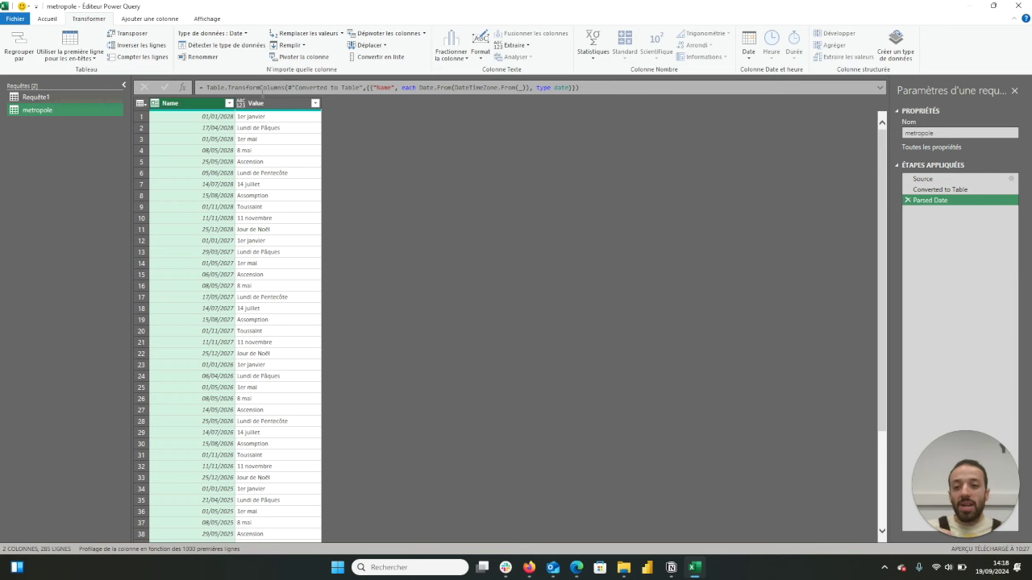
{"action": "left_click", "coordinate": [258, 105]}
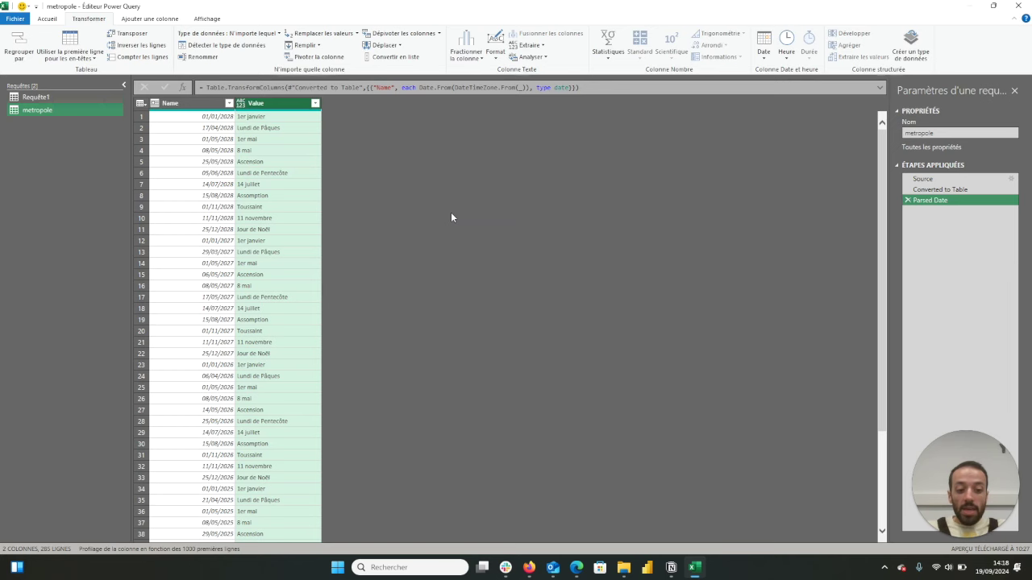
{"action": "key", "text": "Delete"}
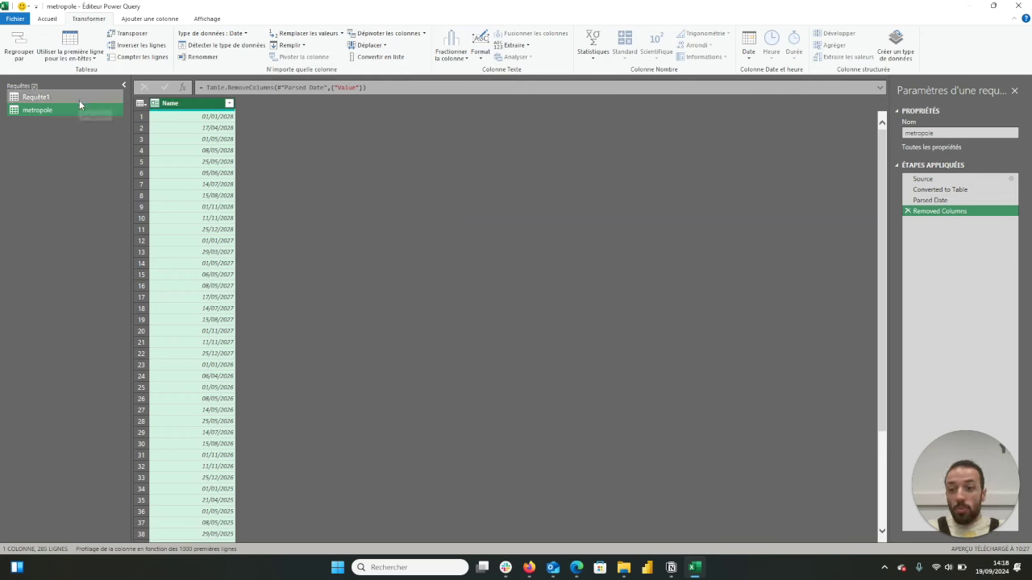
Rename the metropole query to 'Jours fériés' and Requête1 to 'Période'
{"action": "double_click", "coordinate": [49, 110]}
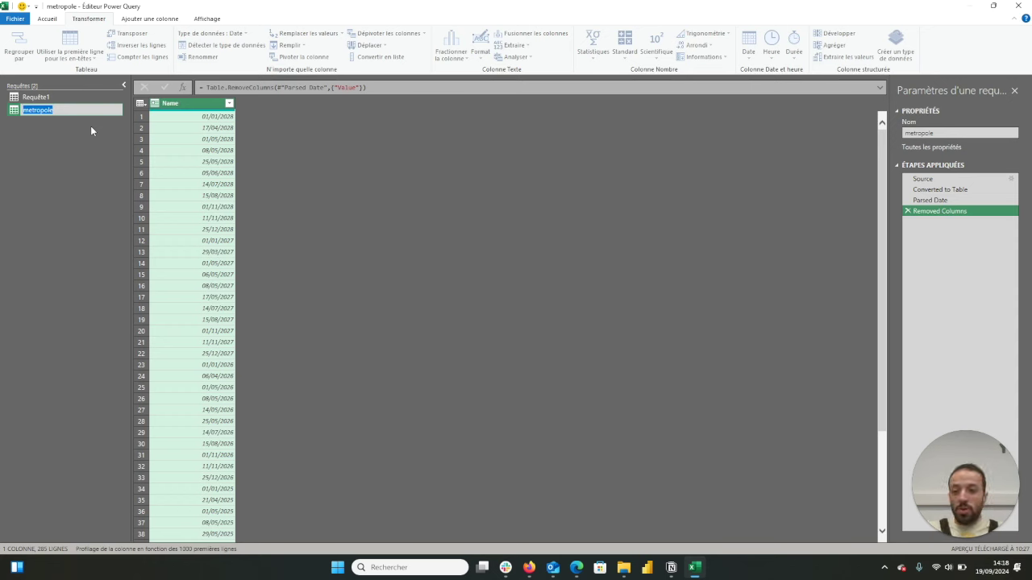
{"action": "type", "text": "Jours"}
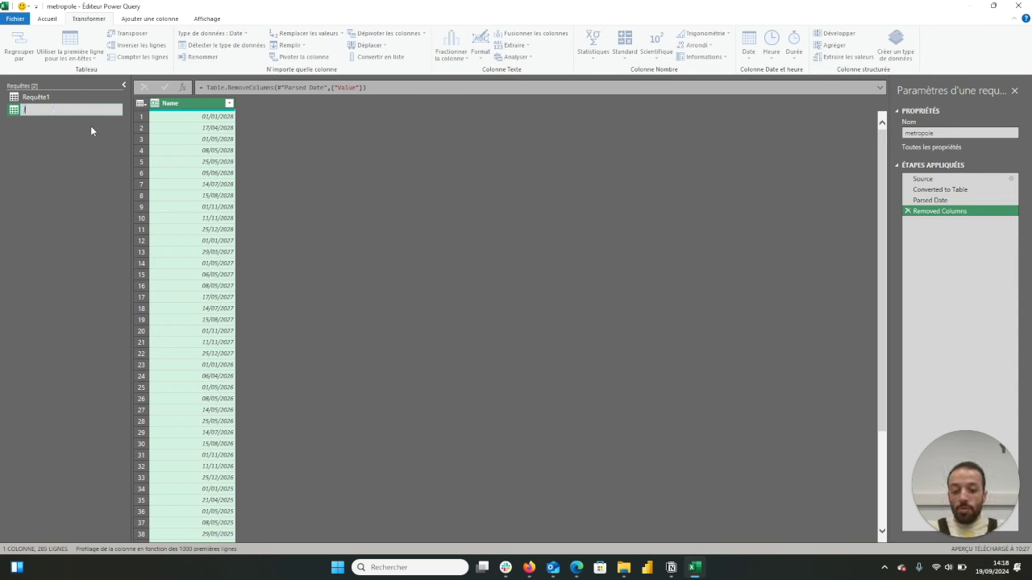
{"action": "type", "text": " fériés"}
{"action": "key", "text": "Return"}
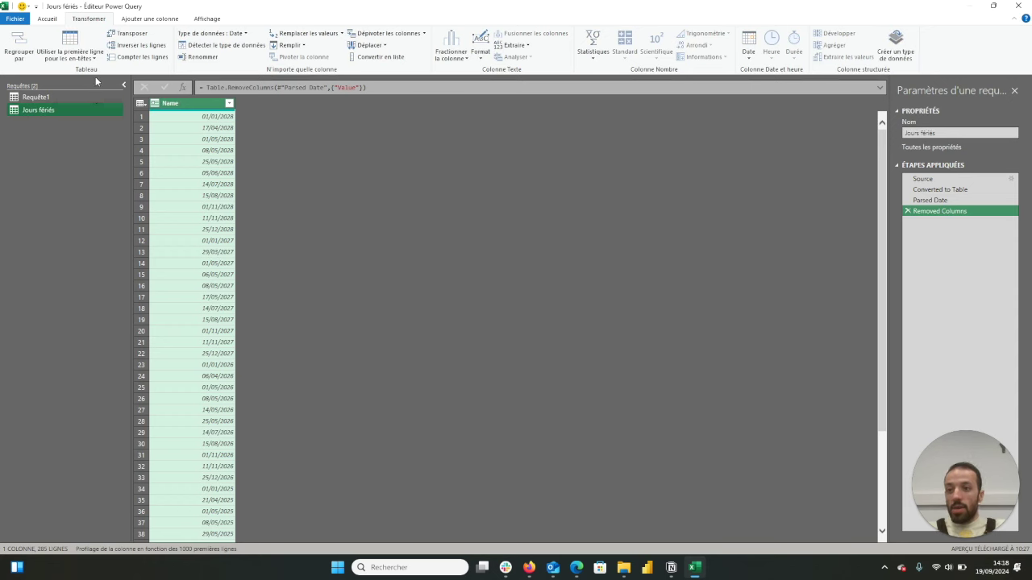
{"action": "left_click", "coordinate": [84, 95]}
{"action": "double_click", "coordinate": [84, 95]}
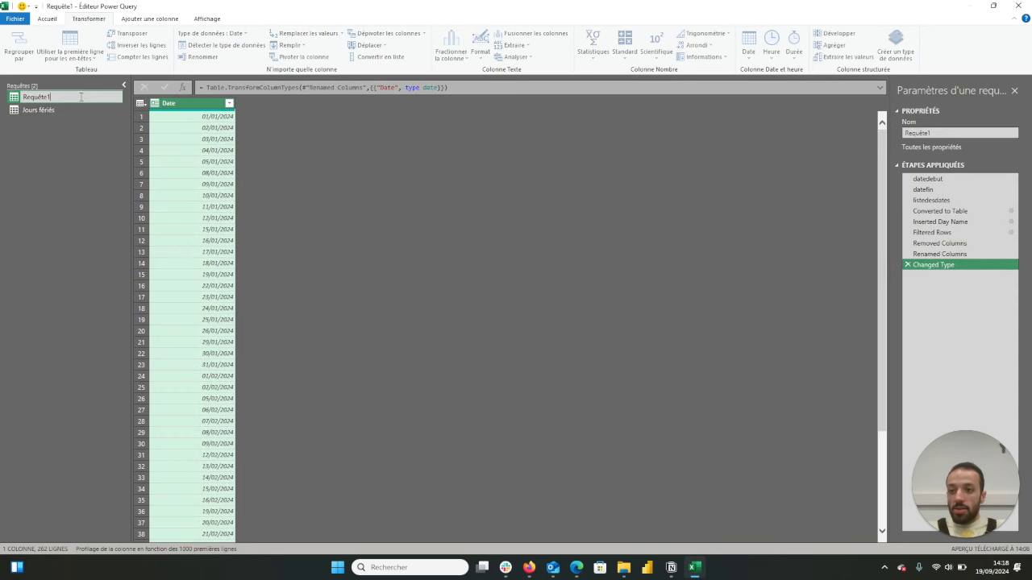
{"action": "type", "text": "Période"}
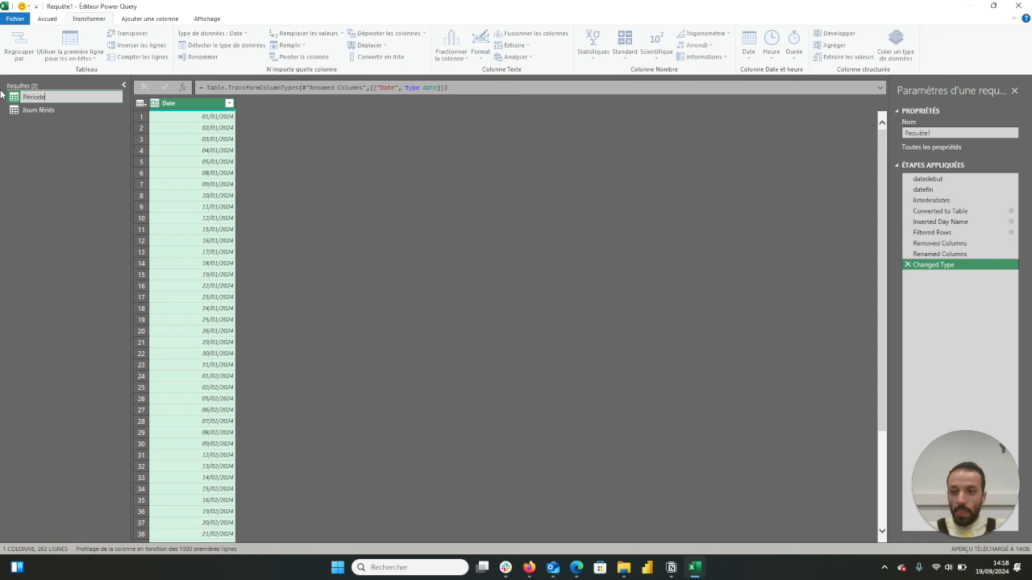
{"action": "key", "text": "Return"}
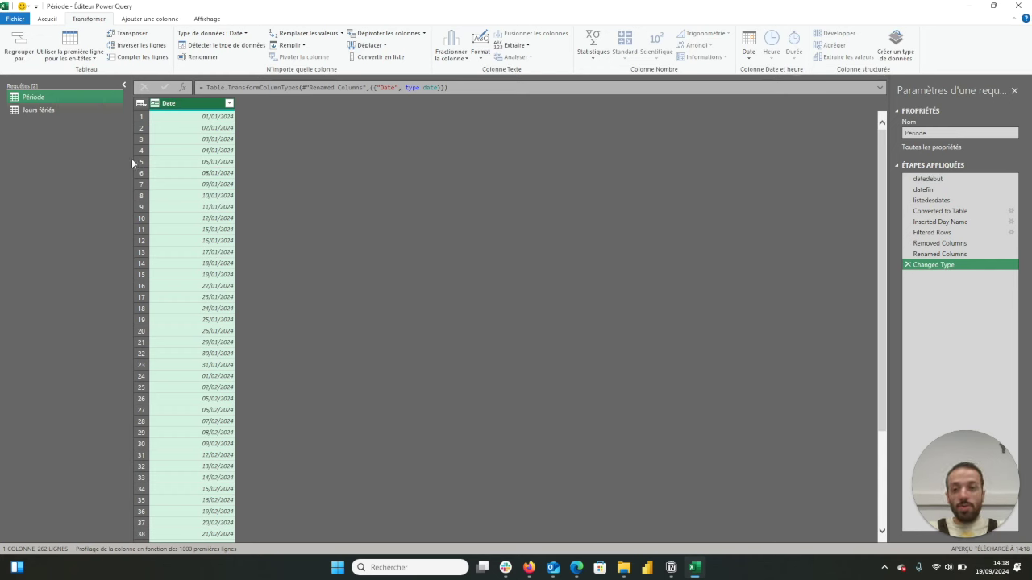
{"action": "left_click", "coordinate": [68, 117]}
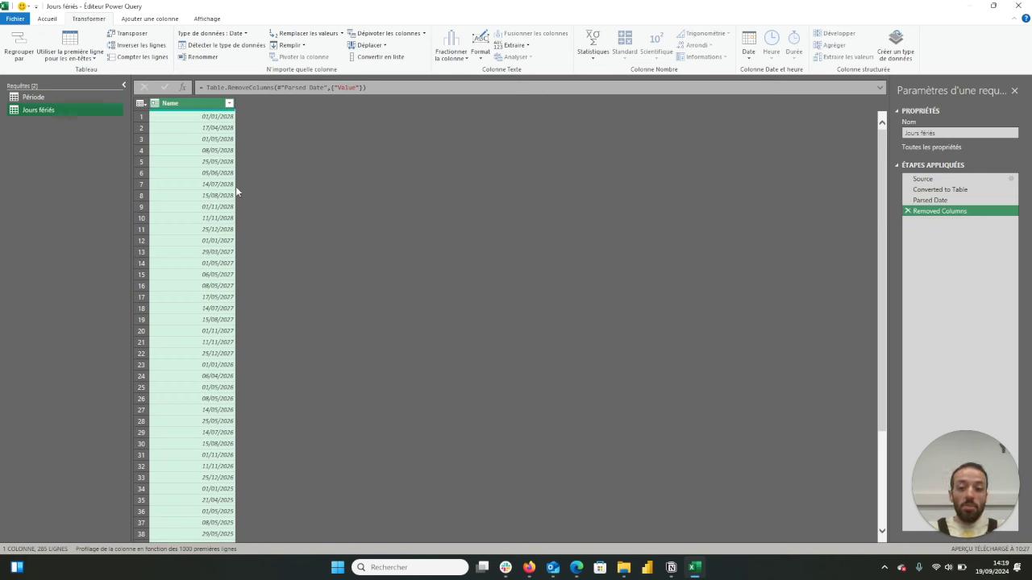
Return to the Période query and open the Fusionner des requêtes dropdown on Accueil
{"action": "left_click", "coordinate": [24, 98]}
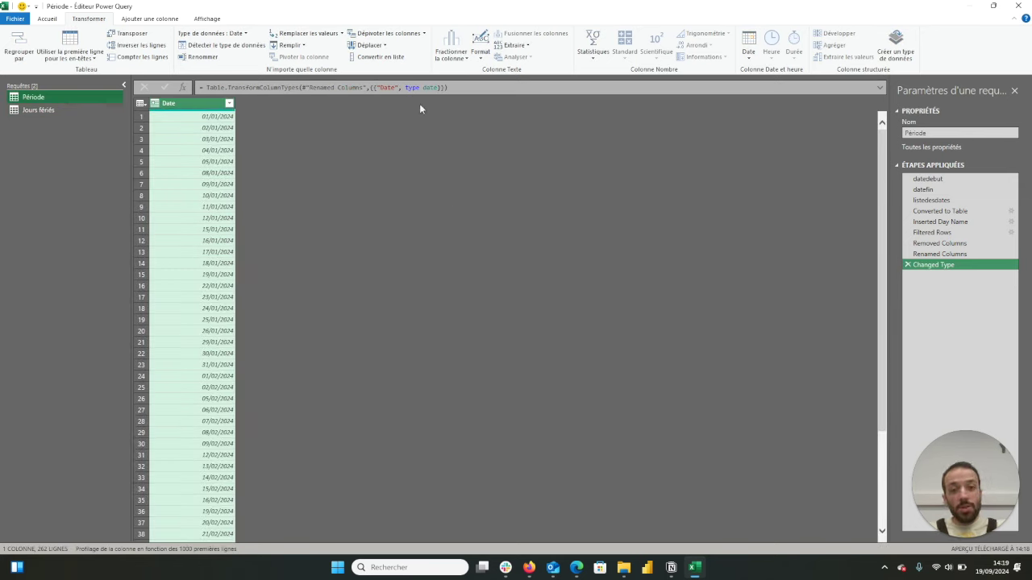
{"action": "left_click", "coordinate": [49, 19]}
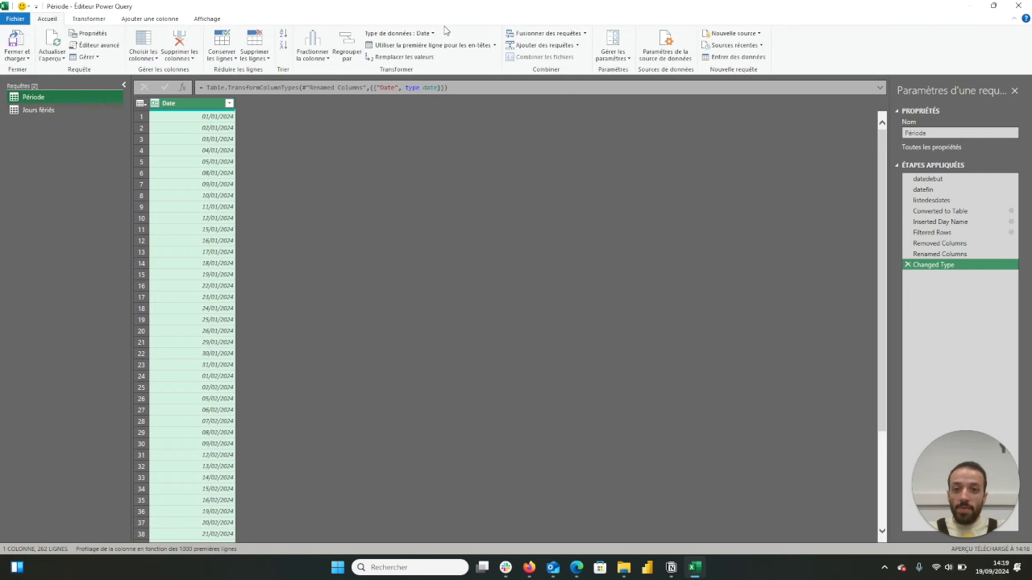
{"action": "left_click", "coordinate": [585, 33]}
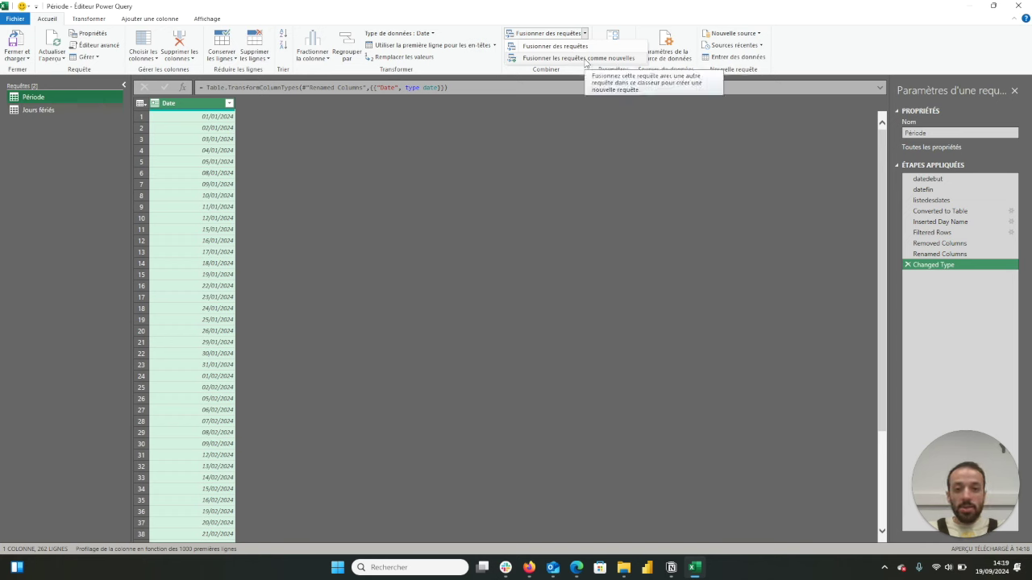
Merge as new, matching Période's Date to Jours fériés' Name, ignoring privacy level checks
{"action": "left_click", "coordinate": [585, 60]}
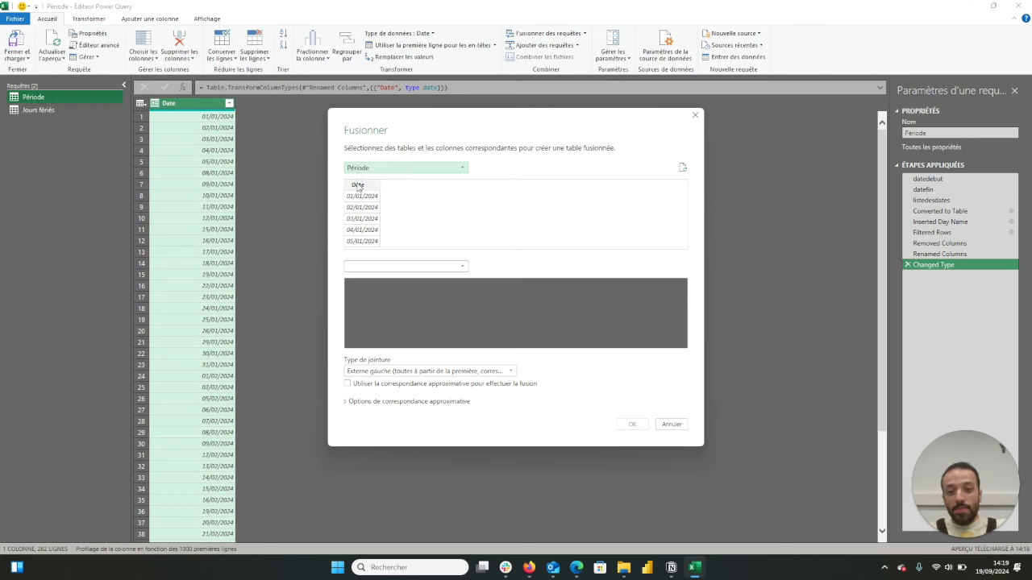
{"action": "left_click", "coordinate": [358, 186]}
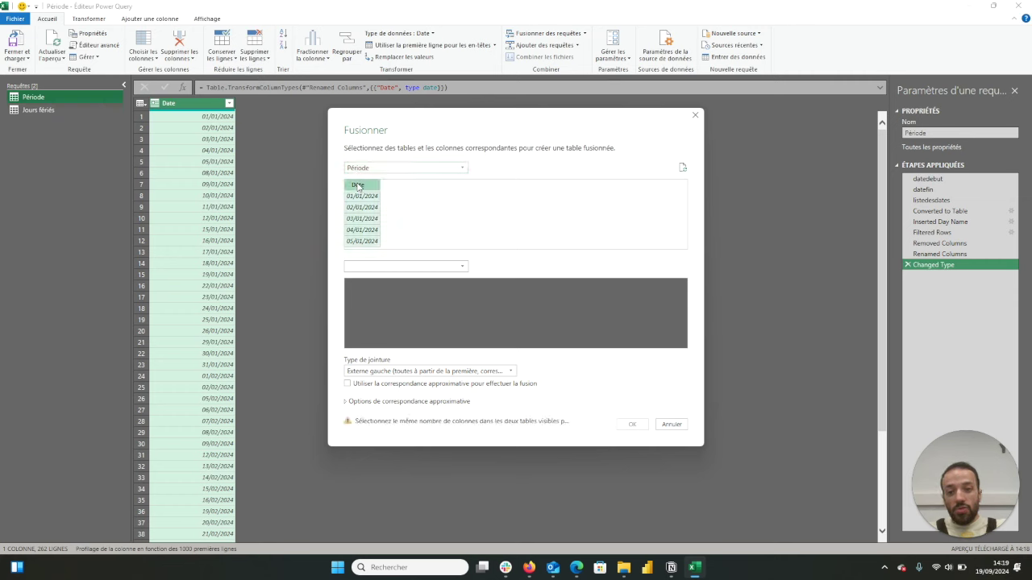
{"action": "left_click", "coordinate": [463, 266]}
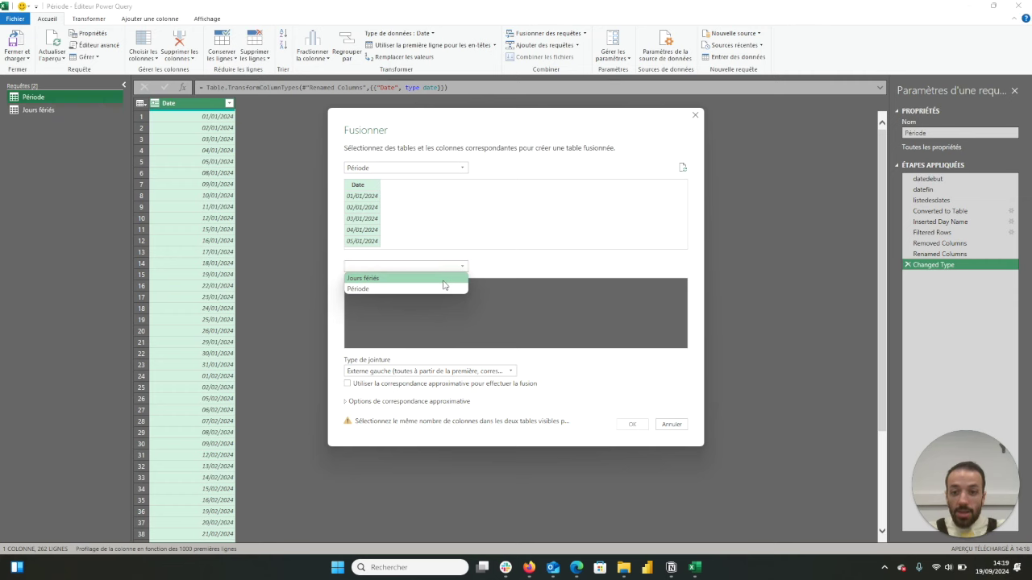
{"action": "left_click", "coordinate": [444, 279]}
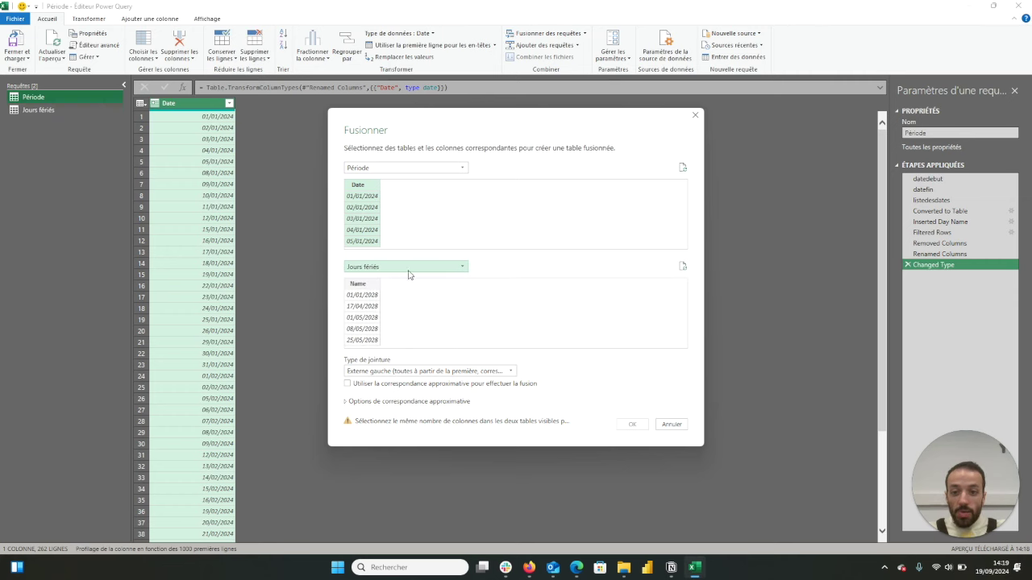
{"action": "left_click", "coordinate": [367, 288]}
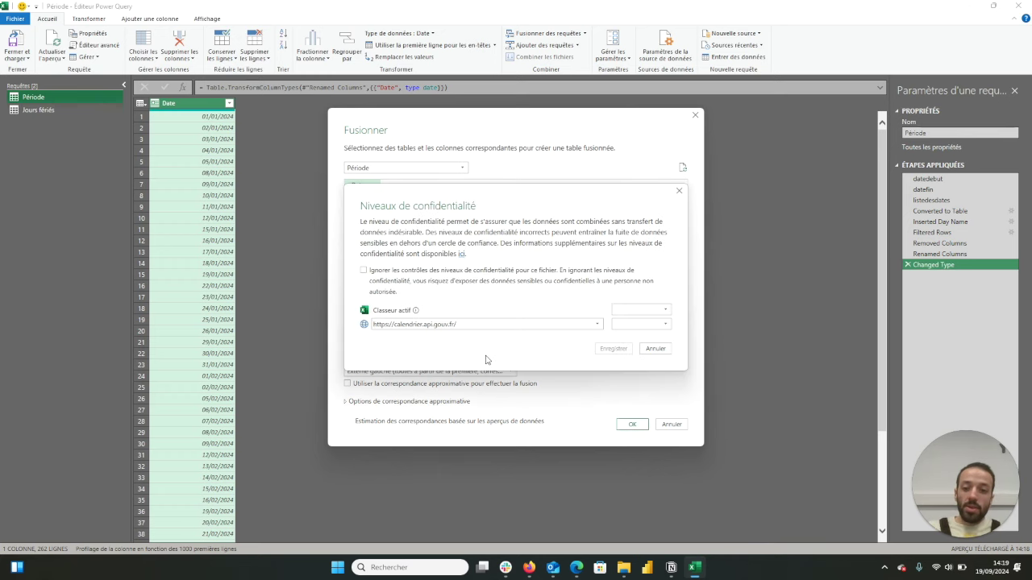
{"action": "left_click", "coordinate": [462, 282]}
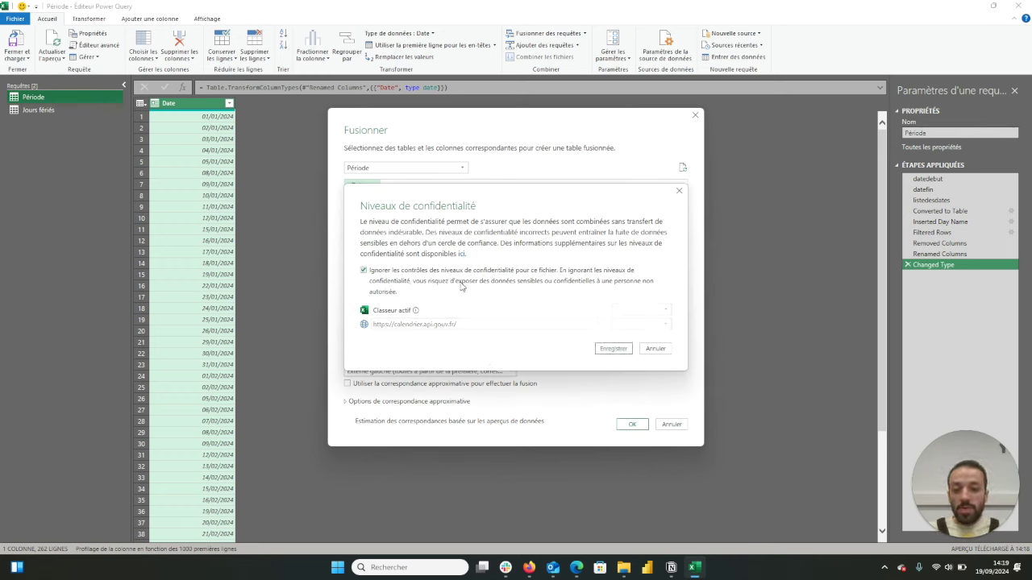
{"action": "left_click", "coordinate": [615, 348]}
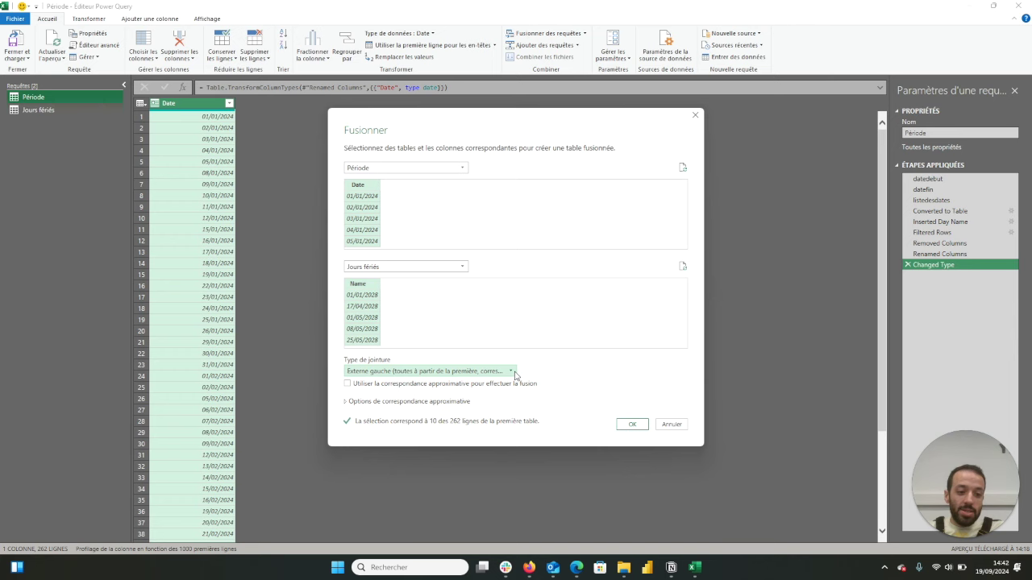
{"action": "left_click", "coordinate": [514, 375]}
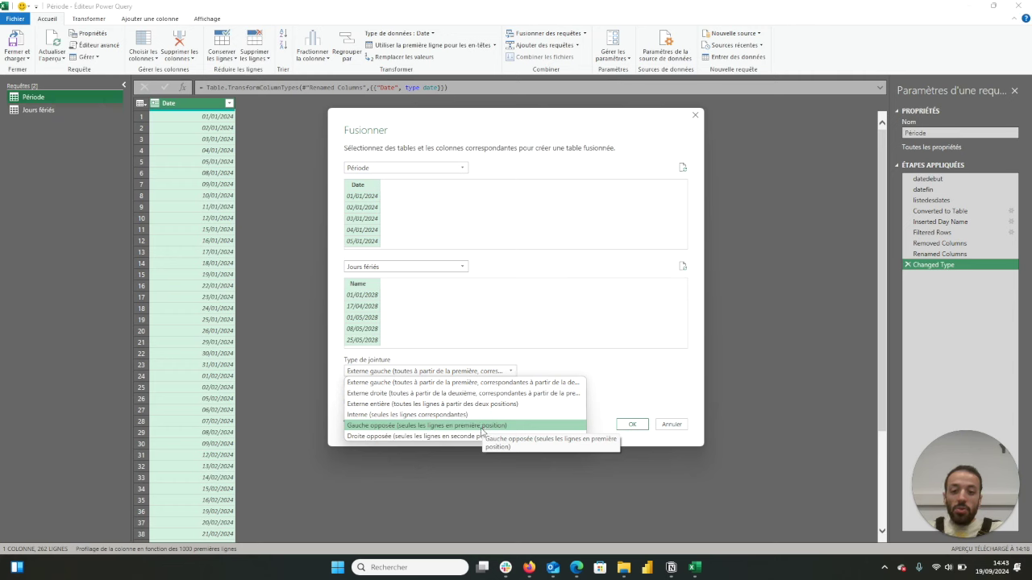
Use the Gauche opposée join type to create the Fusionner1 query of non-holiday weekdays
{"action": "left_click", "coordinate": [482, 429]}
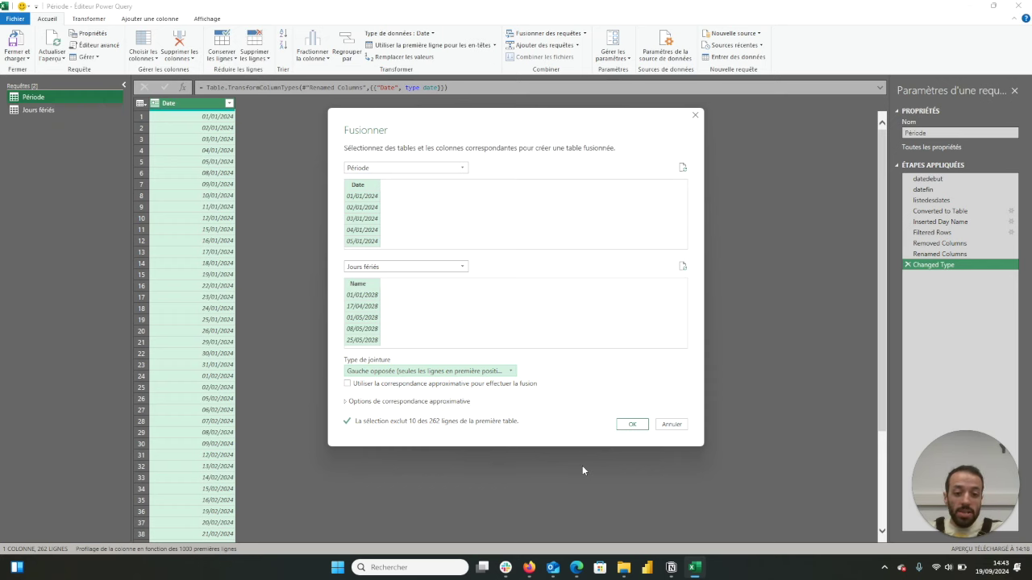
{"action": "left_click", "coordinate": [633, 426]}
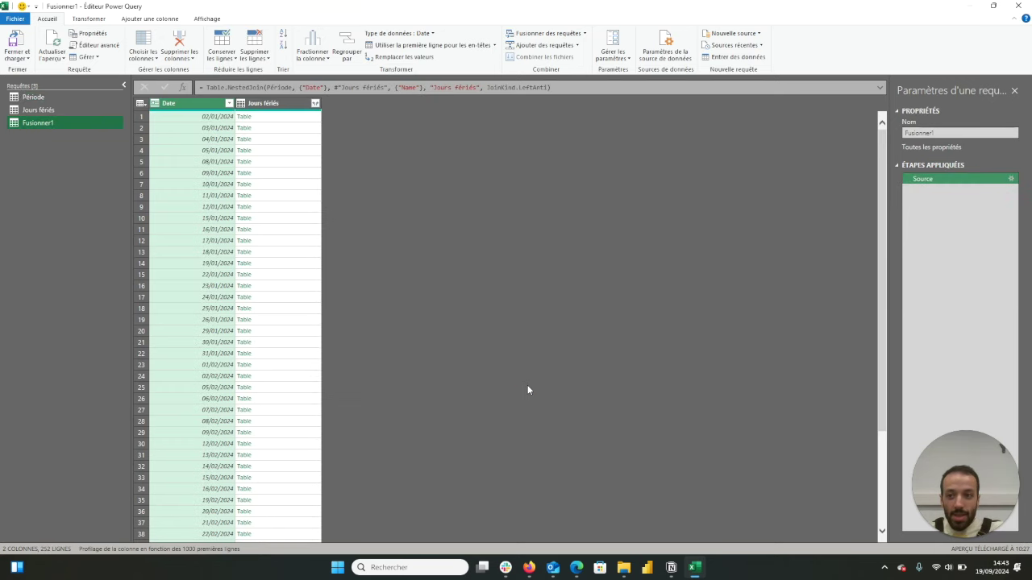
{"action": "double_click", "coordinate": [36, 125]}
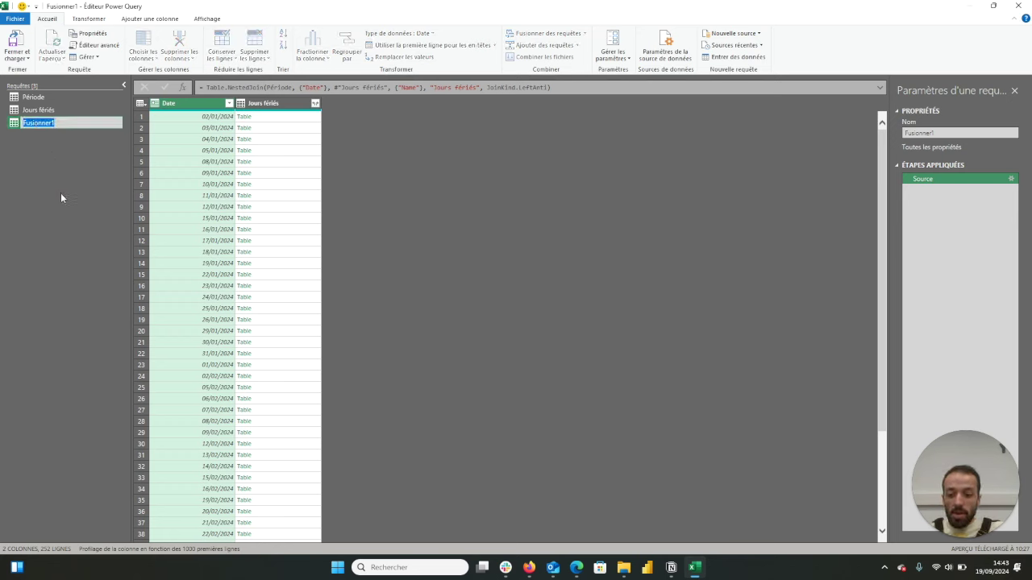
Rename the merged query 'Calendrier', delete its Jours fériés column, and choose Fermer et charger dans…
{"action": "type", "text": "Calendrier"}
{"action": "key", "text": "Return"}
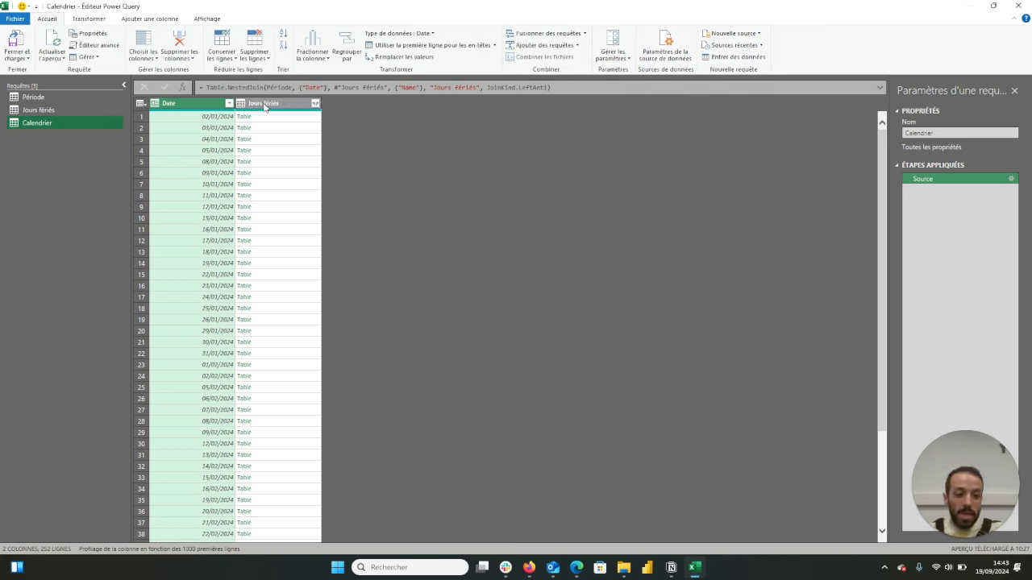
{"action": "left_click", "coordinate": [264, 104]}
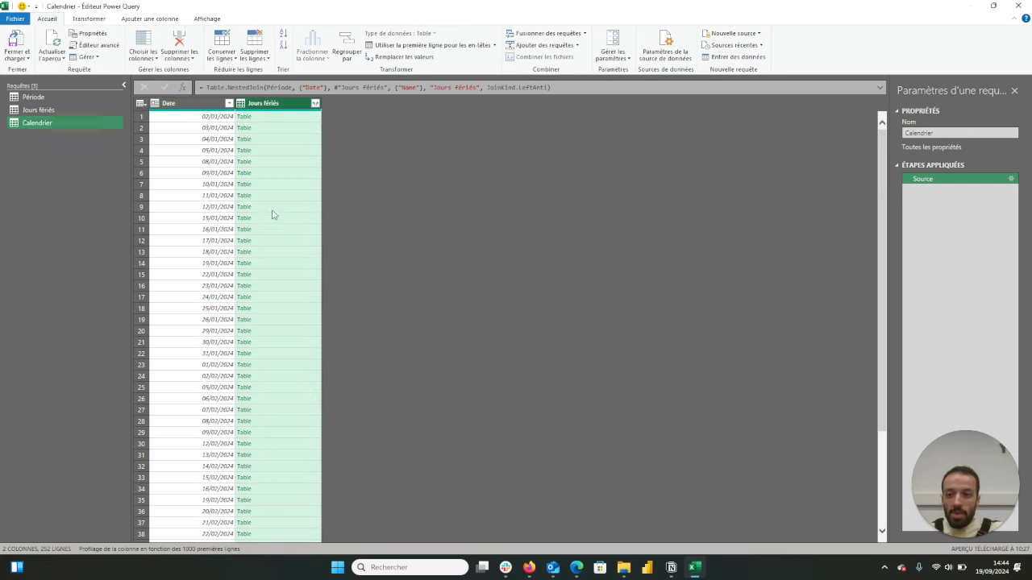
{"action": "left_click", "coordinate": [221, 119]}
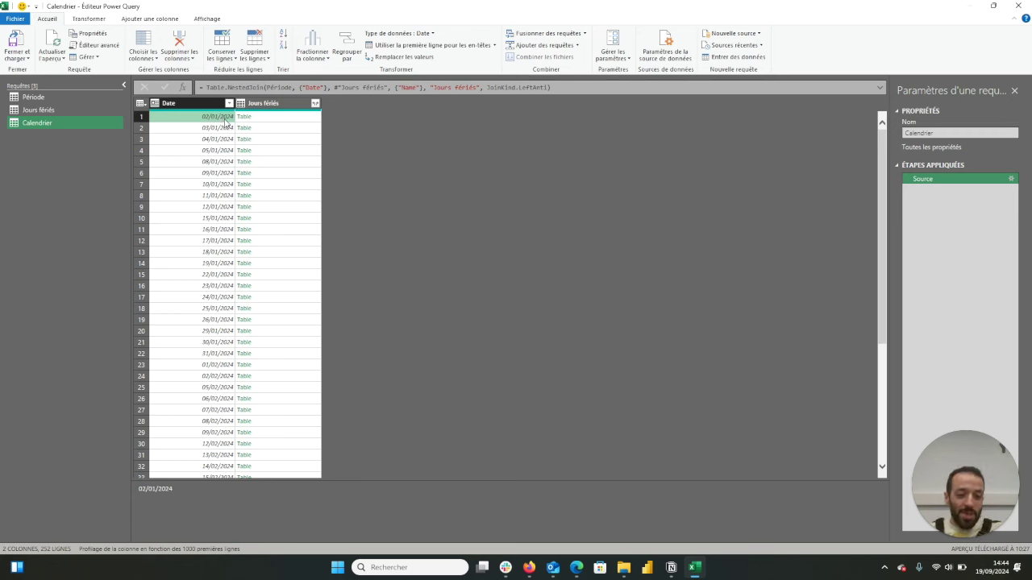
{"action": "left_click", "coordinate": [286, 104]}
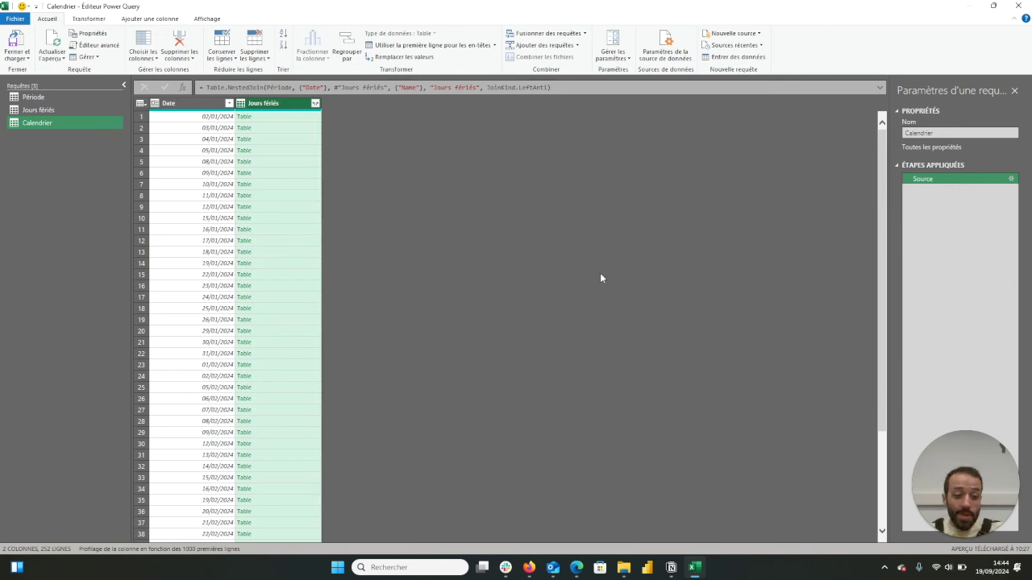
{"action": "key", "text": "Delete"}
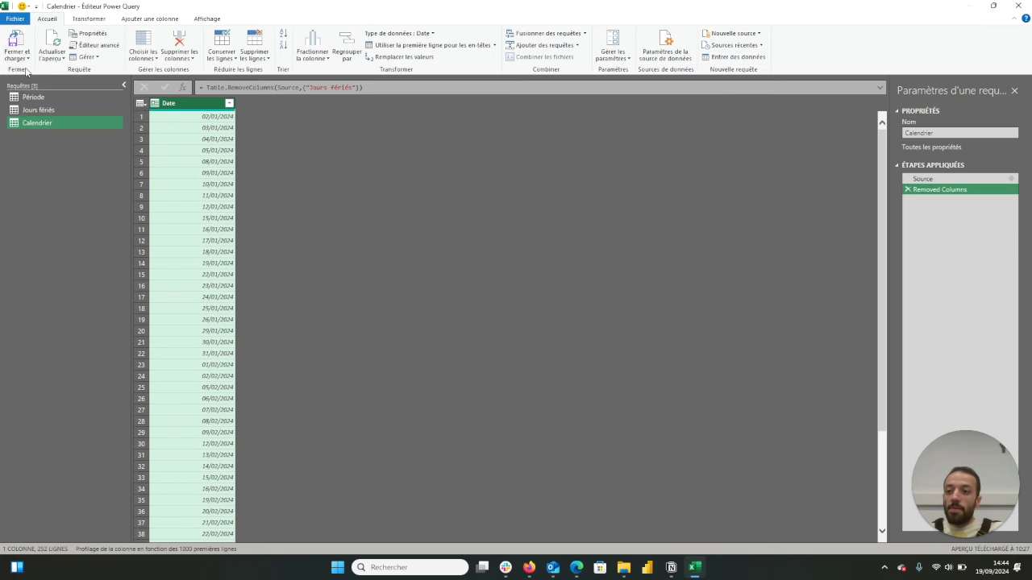
{"action": "left_click", "coordinate": [28, 60]}
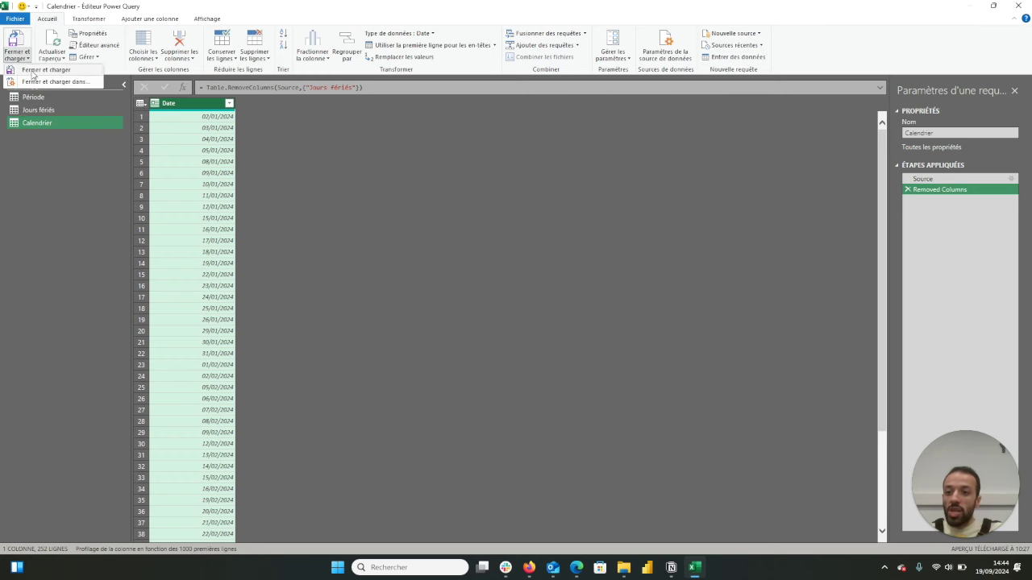
{"action": "left_click", "coordinate": [33, 84]}
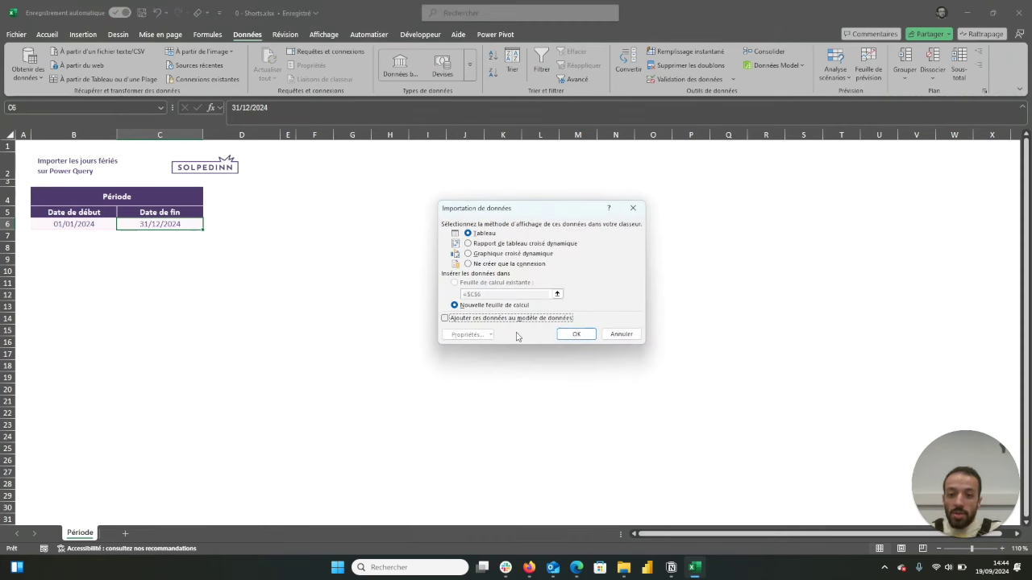
Load Calendrier as a new-sheet table, delete the Jours fériés and Période (2) sheets, return to Calendrier
{"action": "left_click", "coordinate": [579, 338]}
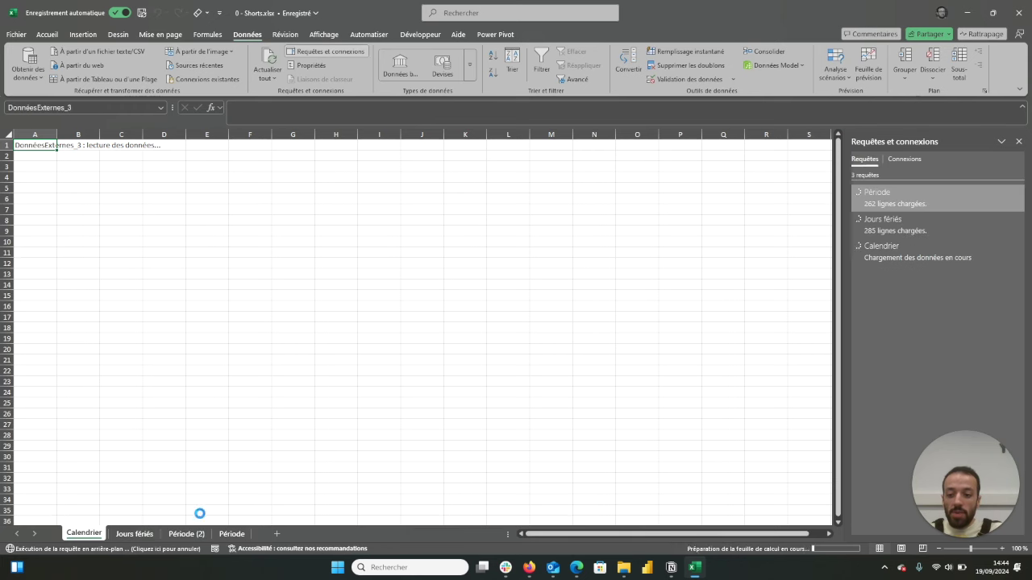
{"action": "left_click", "coordinate": [136, 536]}
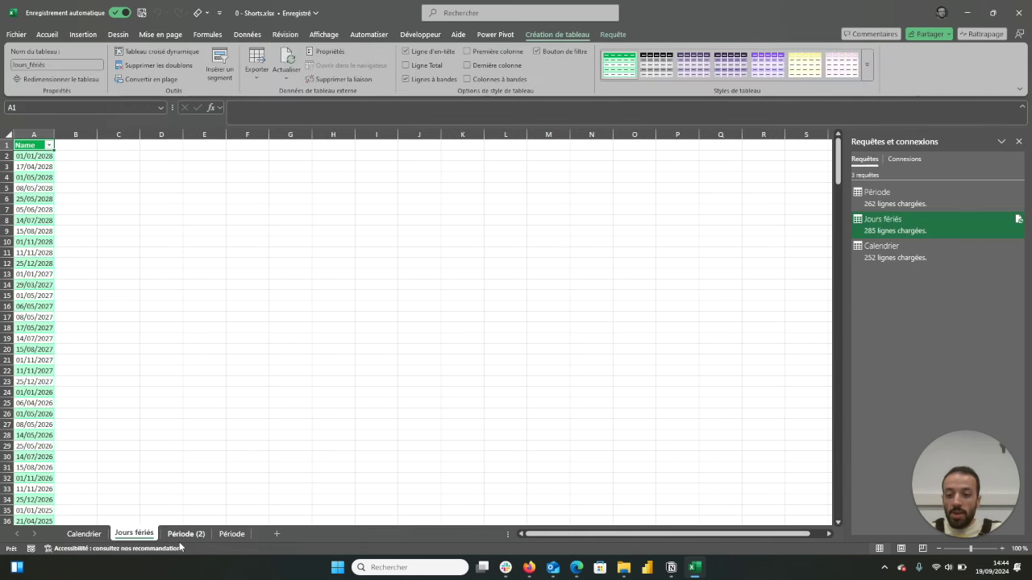
{"action": "left_click", "coordinate": [171, 536], "text": "ctrl"}
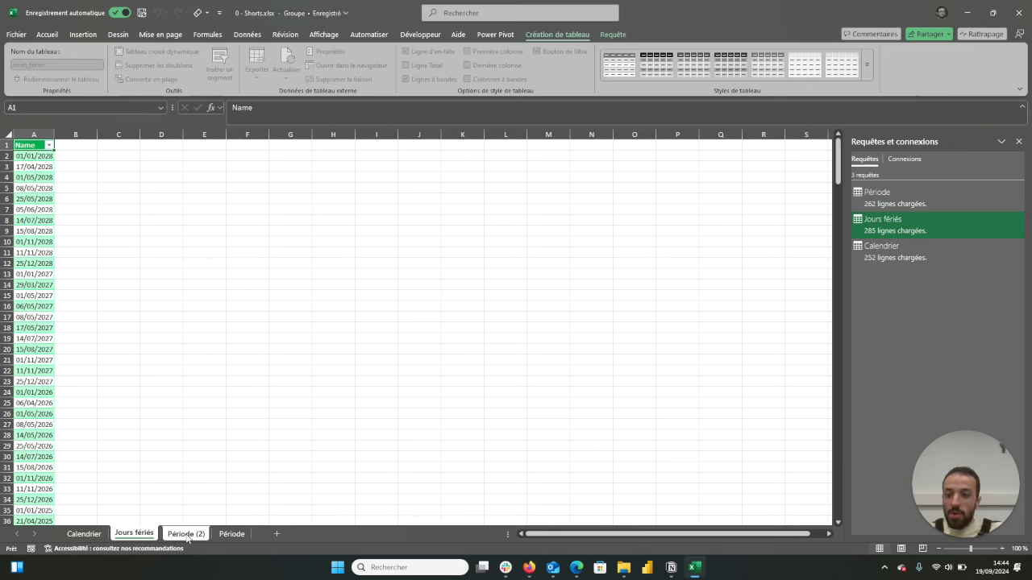
{"action": "right_click", "coordinate": [187, 537]}
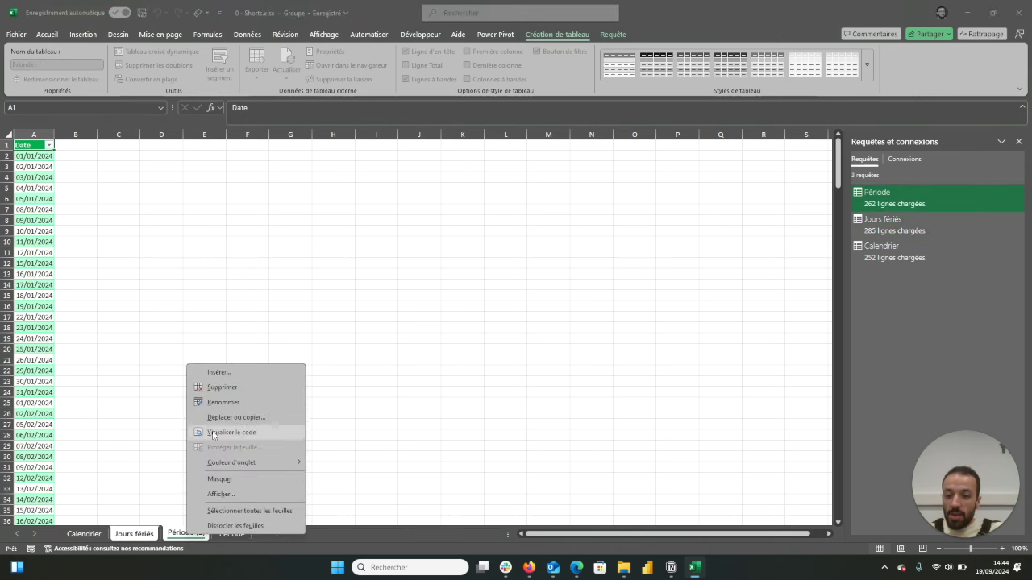
{"action": "left_click", "coordinate": [225, 391]}
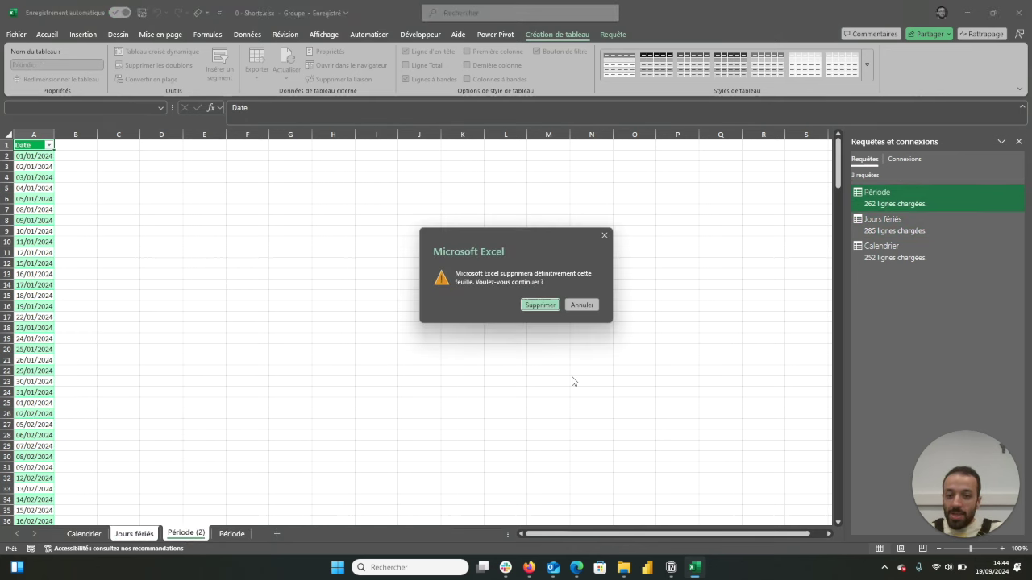
{"action": "left_click", "coordinate": [540, 305]}
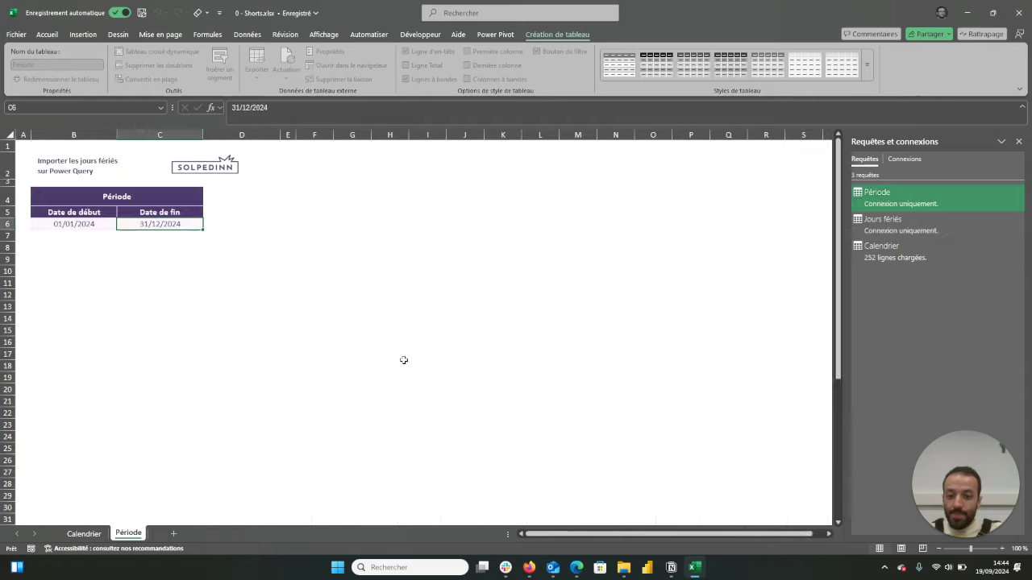
{"action": "left_click", "coordinate": [89, 534]}
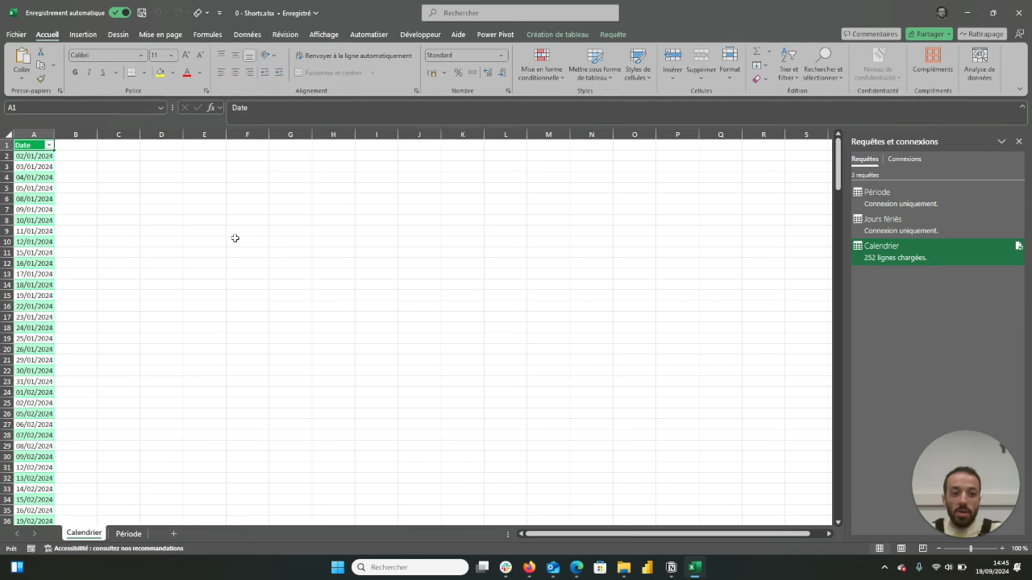
Set the Période start date in B6 to 01/09/2024
{"action": "mouse_move", "coordinate": [921, 258]}
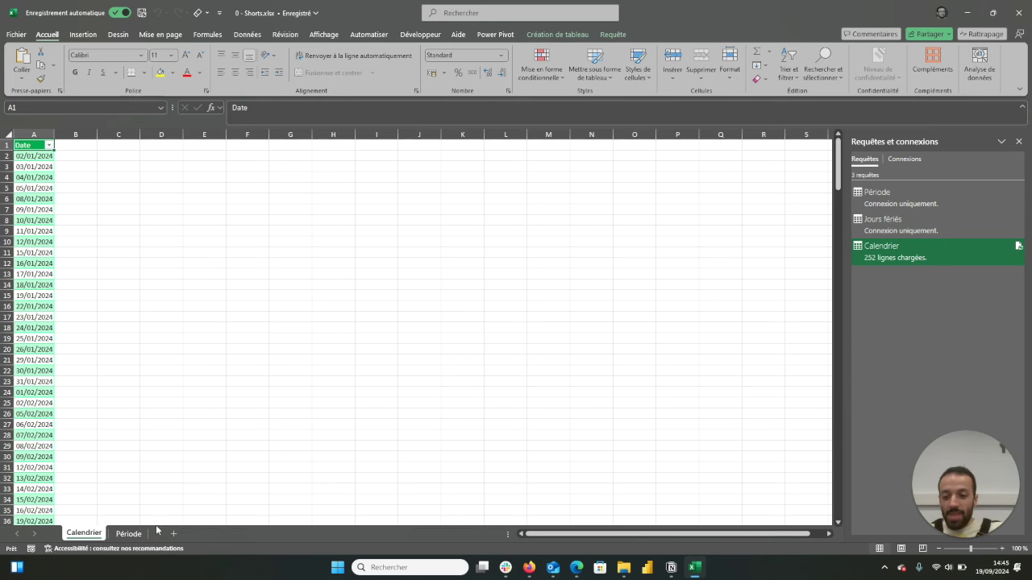
{"action": "left_click", "coordinate": [129, 534]}
{"action": "left_click", "coordinate": [102, 223]}
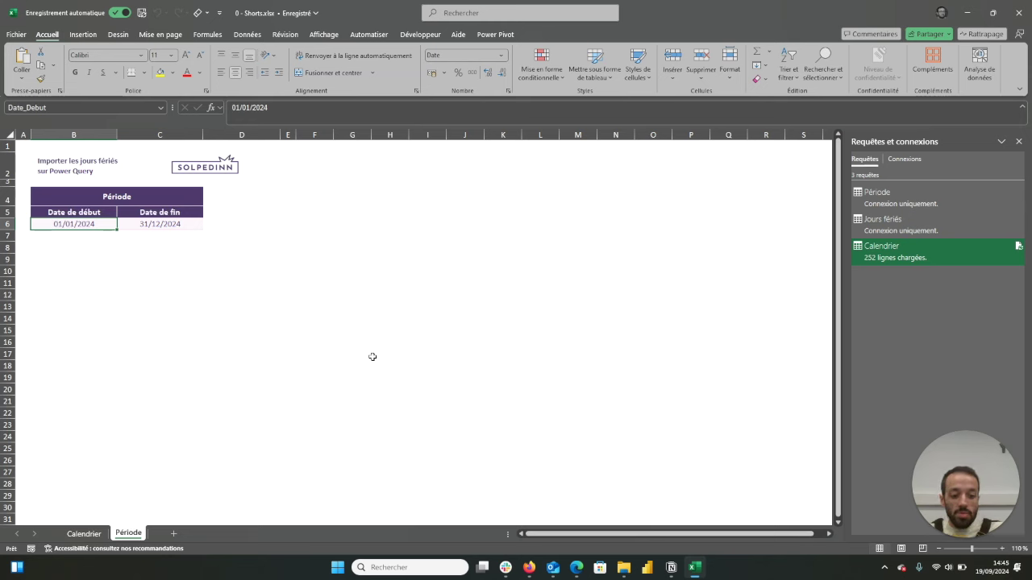
{"action": "type", "text": "01-"}
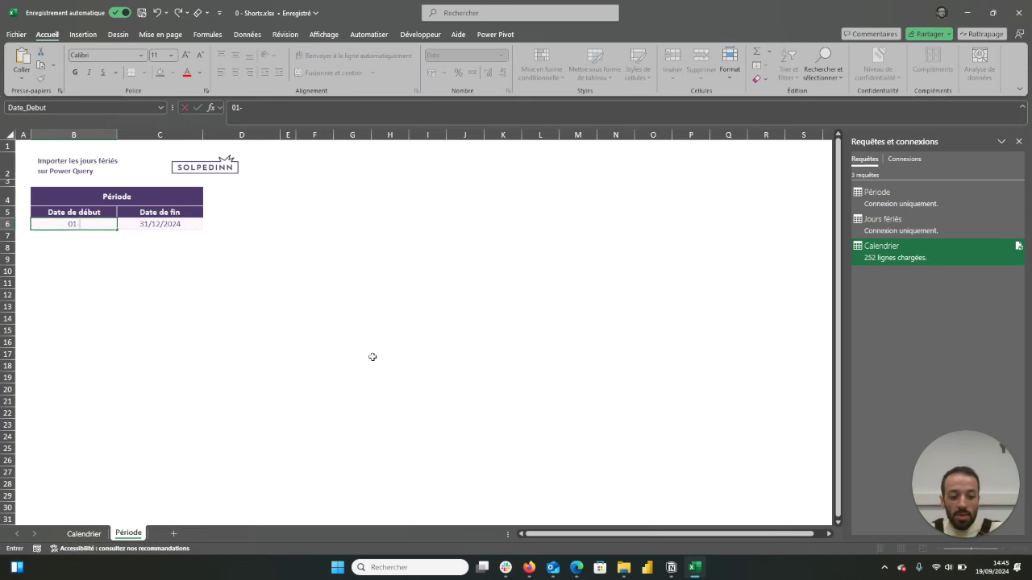
{"action": "type", "text": "09/"}
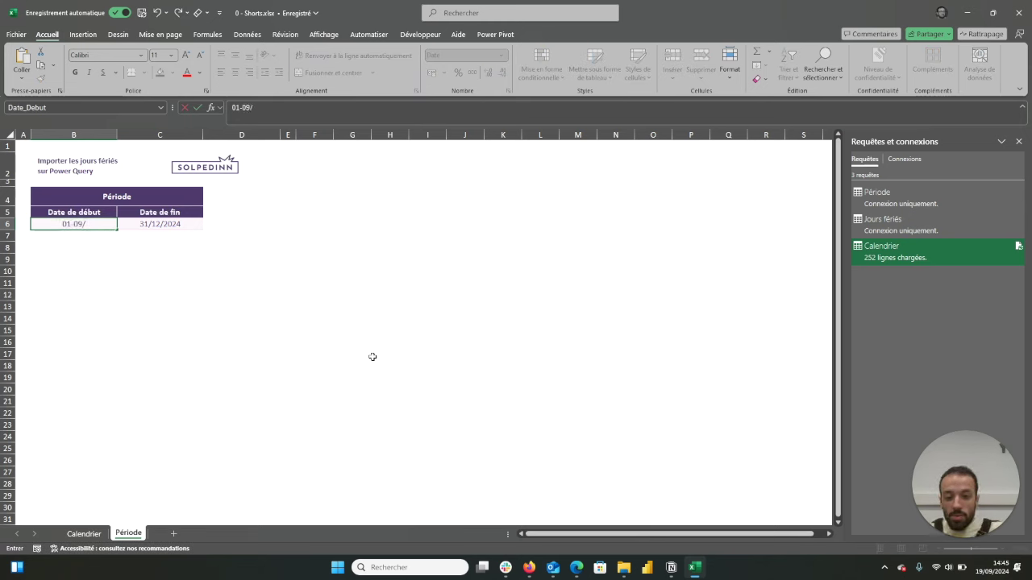
{"action": "key", "text": "BackSpace"}
{"action": "type", "text": "-2024"}
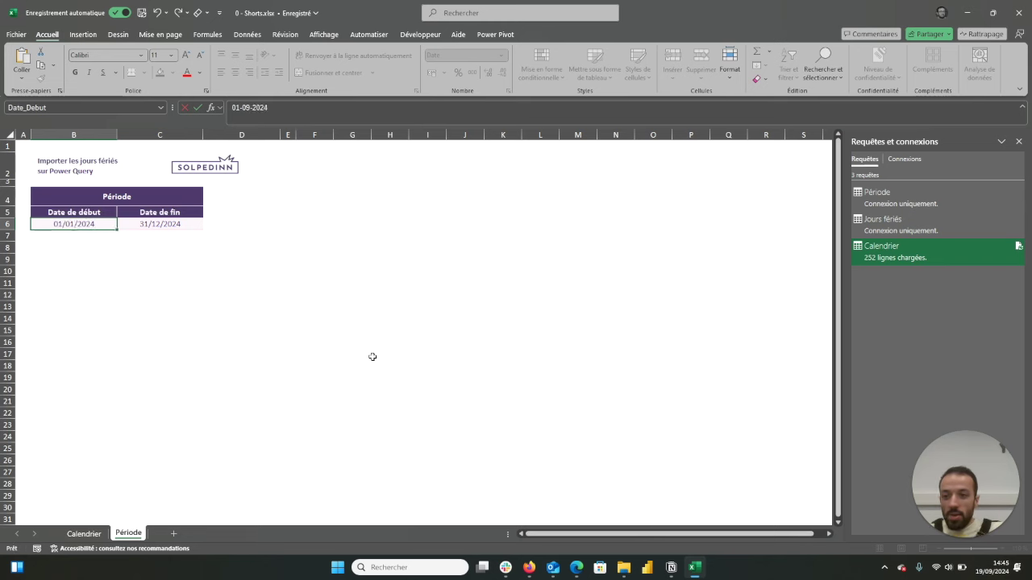
{"action": "key", "text": "Return"}
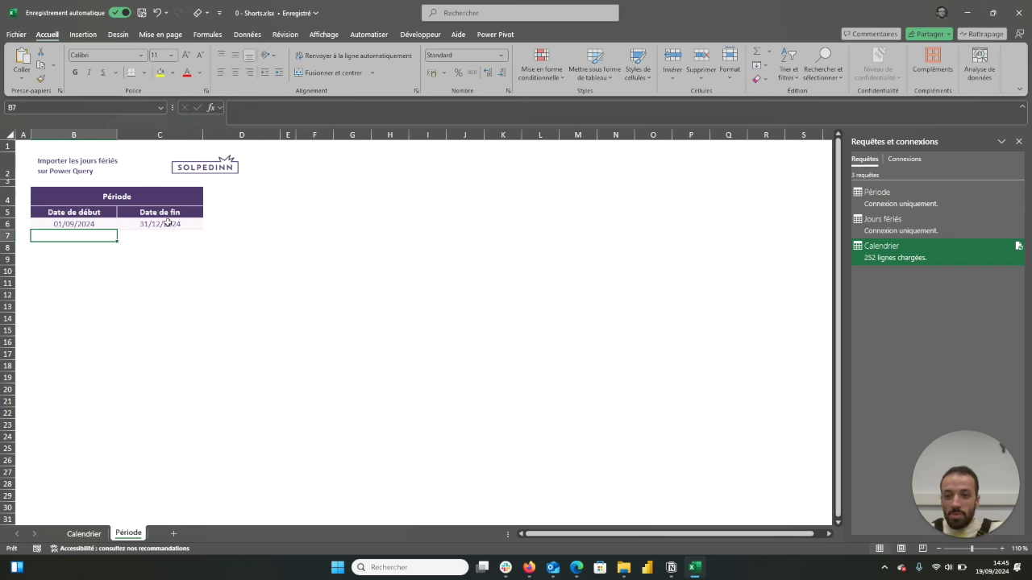
Set the Période end date in C6 to 28/02/2025 and go back to the Calendrier sheet
{"action": "left_click", "coordinate": [167, 223]}
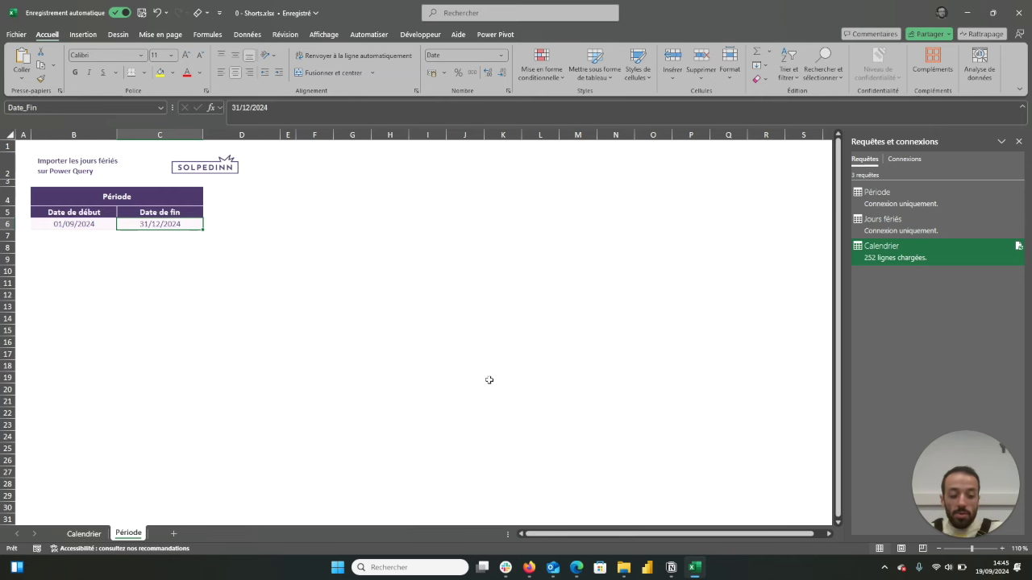
{"action": "type", "text": "28/02/"}
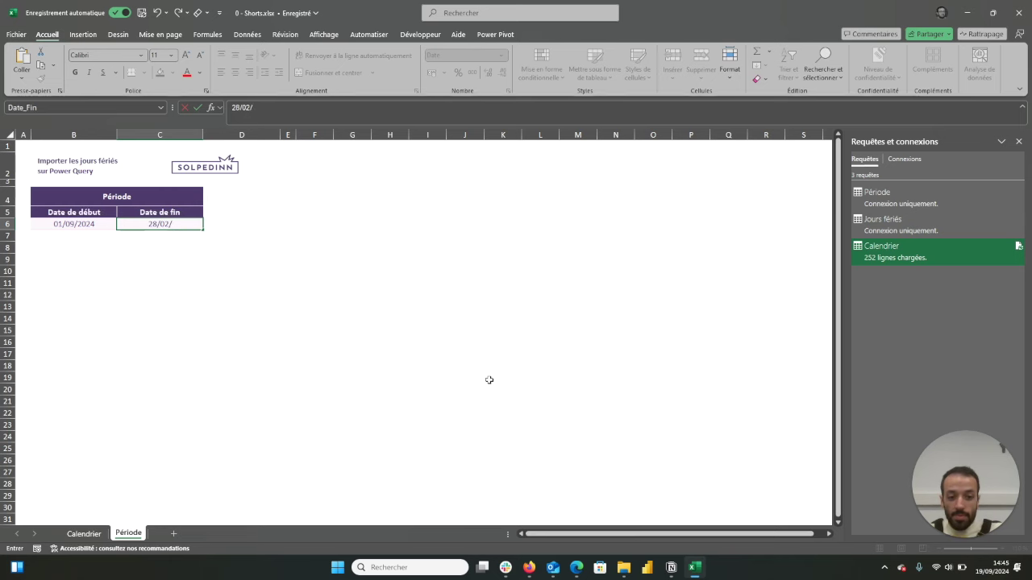
{"action": "type", "text": "25"}
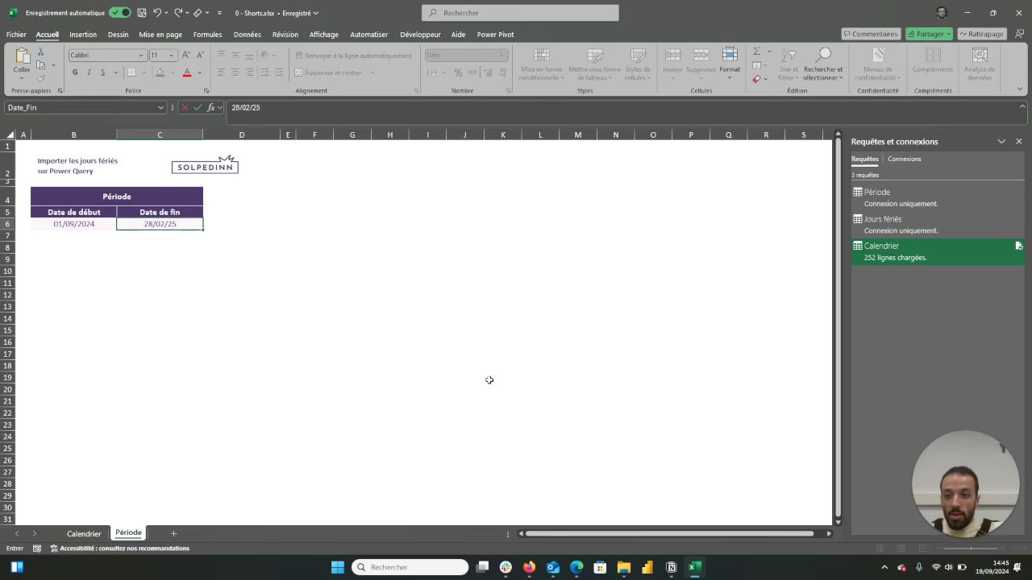
{"action": "key", "text": "Return"}
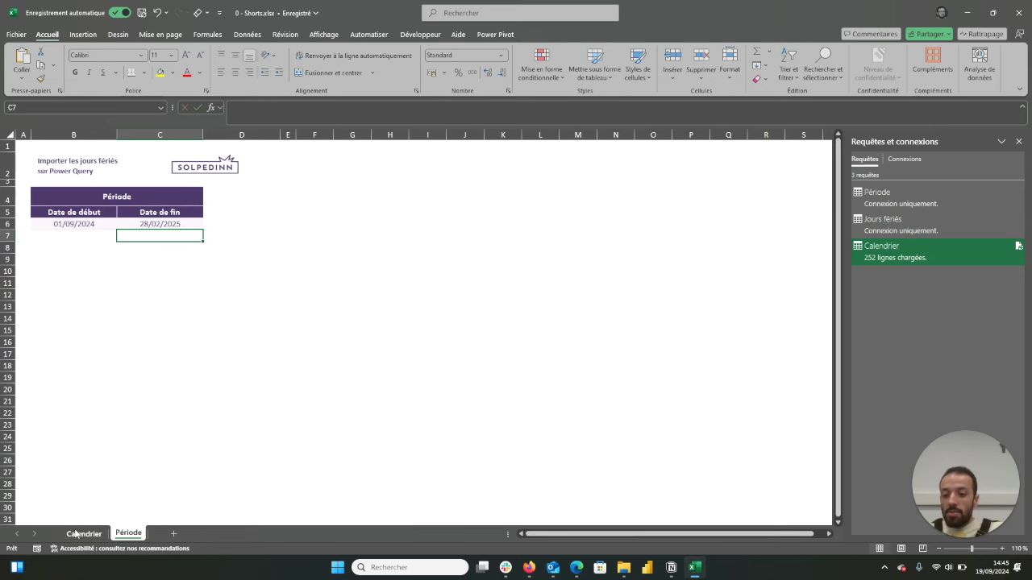
{"action": "left_click", "coordinate": [79, 534]}
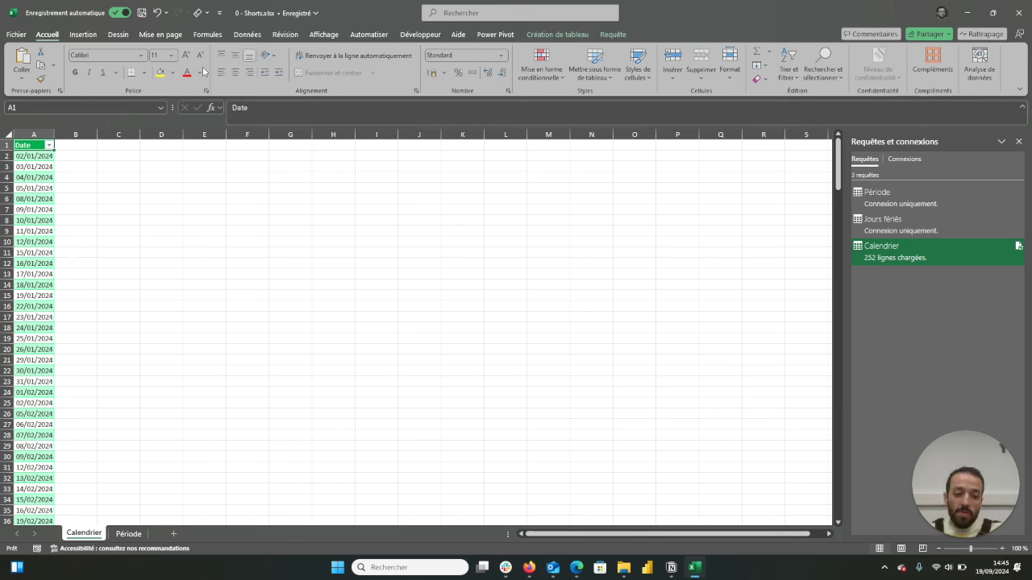
Refresh all queries so Calendrier reloads for the September 2024 to February 2025 period
{"action": "left_click", "coordinate": [247, 35]}
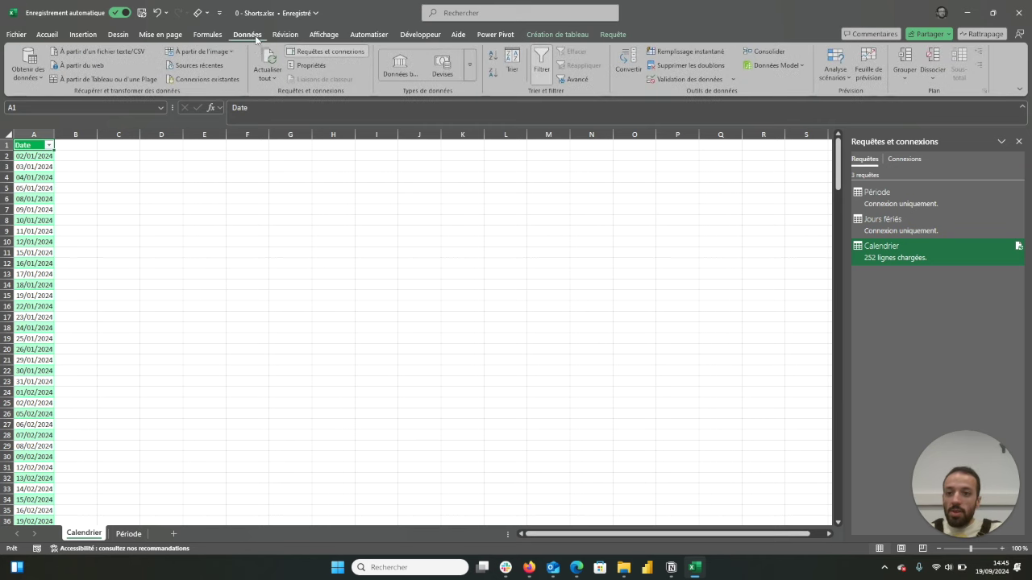
{"action": "left_click", "coordinate": [269, 59]}
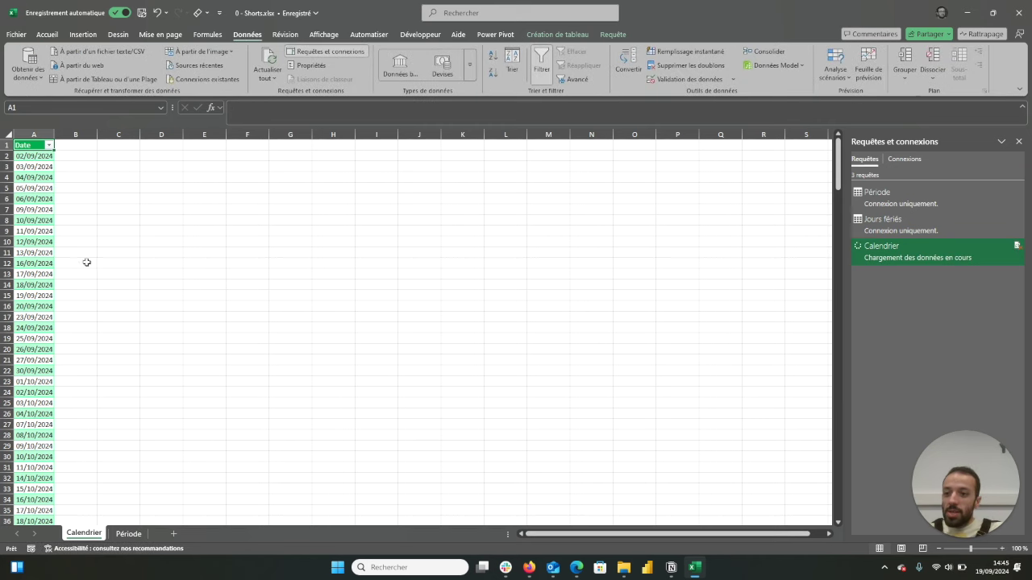
{"action": "scroll", "coordinate": [40, 254], "scroll_direction": "down", "scroll_amount": 10}
{"action": "scroll", "coordinate": [41, 254], "scroll_direction": "down", "scroll_amount": 12}
{"action": "scroll", "coordinate": [41, 253], "scroll_direction": "down", "scroll_amount": 12}
{"action": "scroll", "coordinate": [41, 254], "scroll_direction": "down", "scroll_amount": 3}
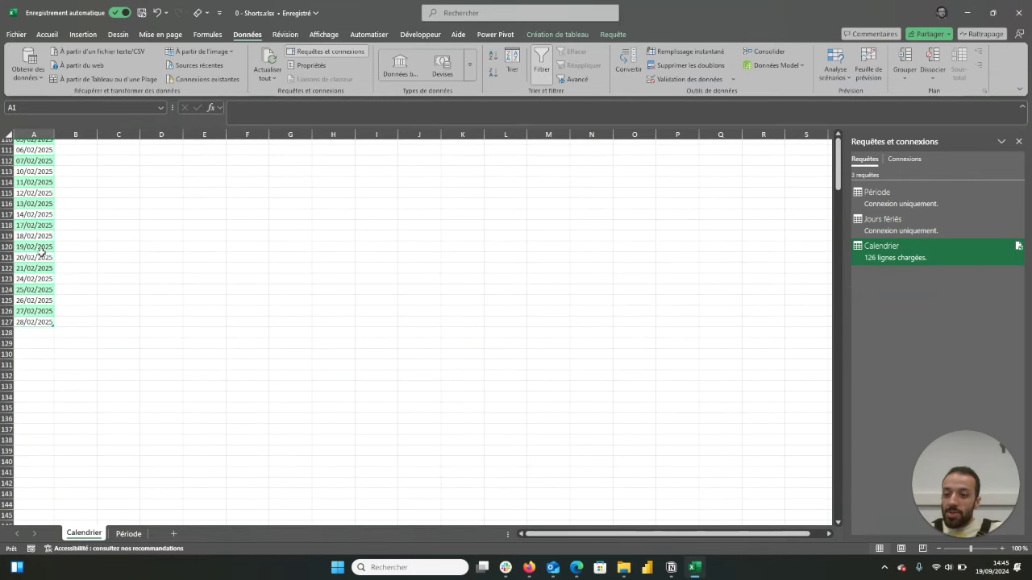
Scroll through the Calendrier table to check the 126 working days starting 02/09/2024
{"action": "scroll", "coordinate": [41, 254], "scroll_direction": "up", "scroll_amount": 12}
{"action": "scroll", "coordinate": [41, 253], "scroll_direction": "up", "scroll_amount": 12}
{"action": "scroll", "coordinate": [41, 254], "scroll_direction": "up", "scroll_amount": 12}
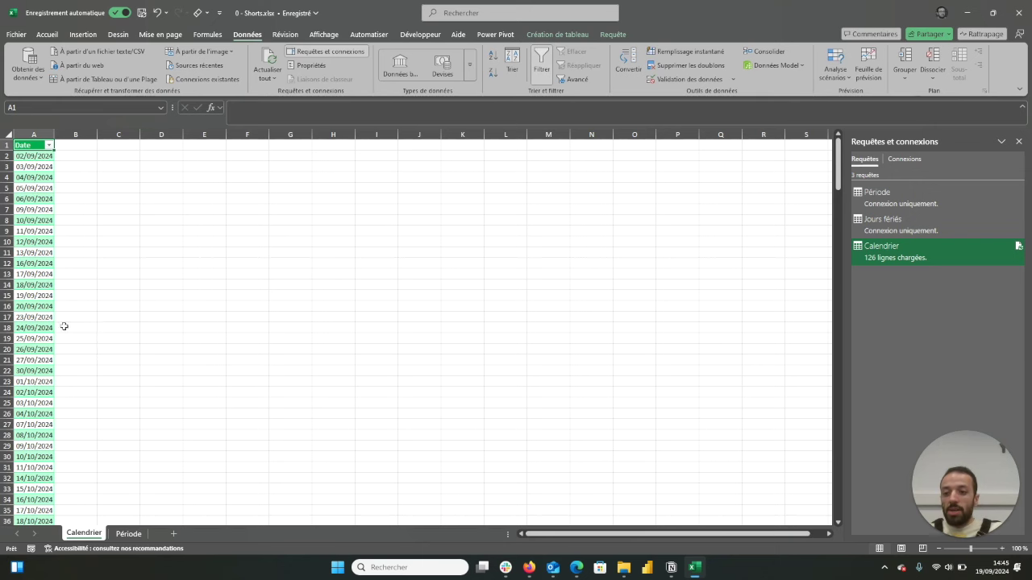
{"action": "scroll", "coordinate": [27, 326], "scroll_direction": "down", "scroll_amount": 3}
{"action": "scroll", "coordinate": [28, 326], "scroll_direction": "down", "scroll_amount": 3}
{"action": "scroll", "coordinate": [28, 327], "scroll_direction": "down", "scroll_amount": 5}
{"action": "scroll", "coordinate": [28, 327], "scroll_direction": "down", "scroll_amount": 5}
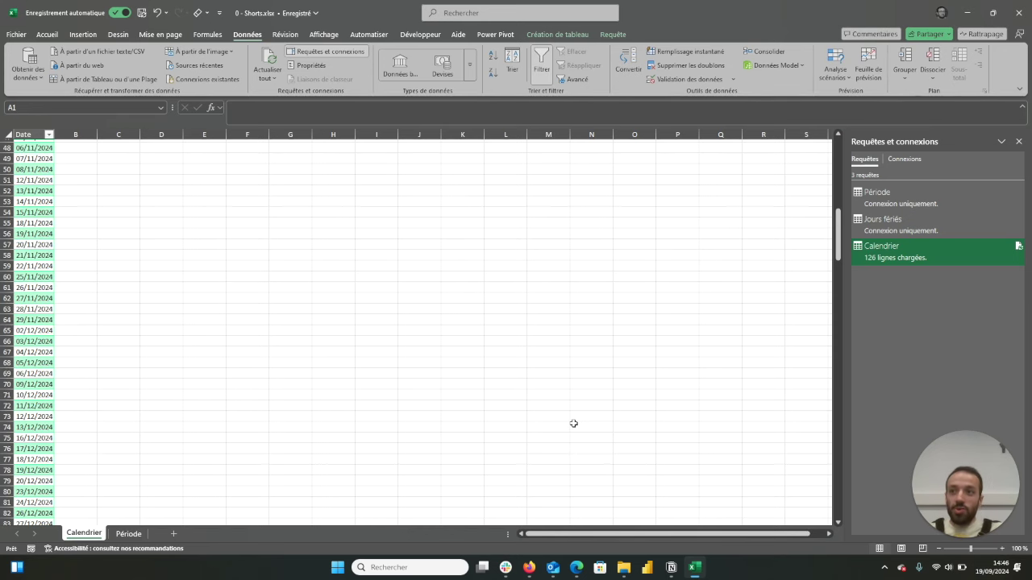
{"action": "scroll", "coordinate": [340, 270], "scroll_direction": "up", "scroll_amount": 6}
{"action": "scroll", "coordinate": [340, 270], "scroll_direction": "up", "scroll_amount": 9}
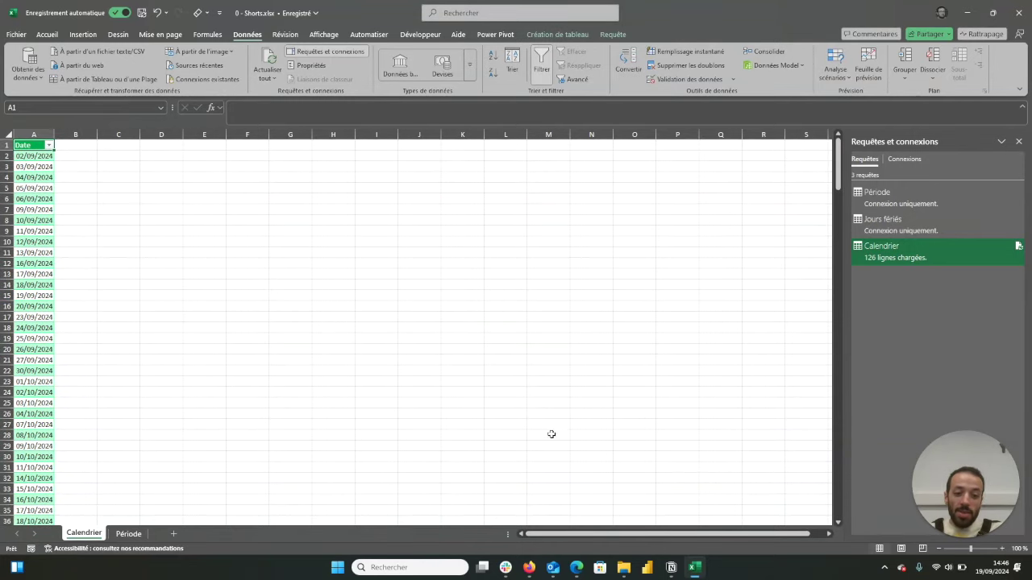
{"action": "left_click", "coordinate": [887, 569]}
{"action": "left_click", "coordinate": [887, 569]}
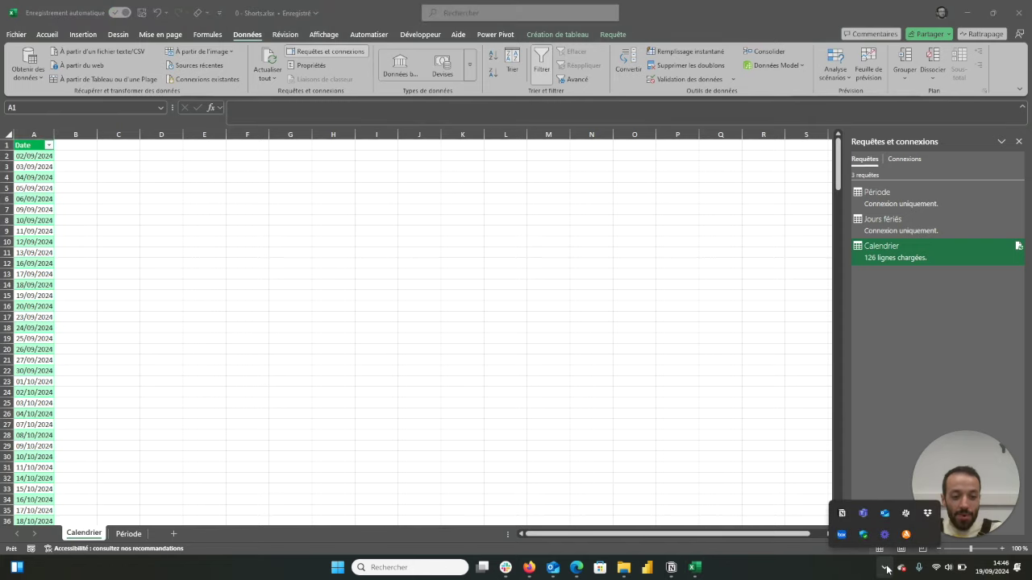